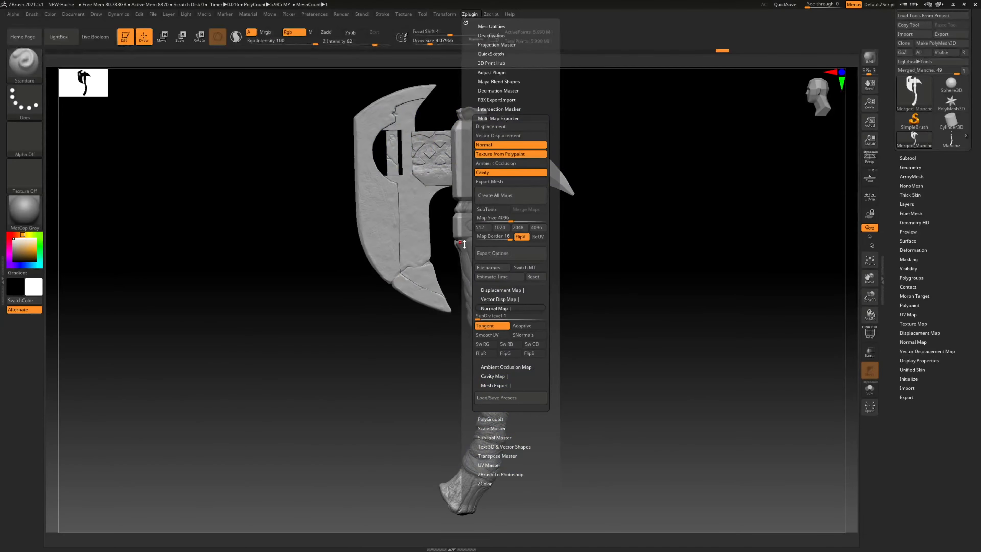
- Set the cavity map's blur to 30 and its intensity to 29 in the Multi Map Exporter options
{"action": "left_click", "coordinate": [469, 15]}
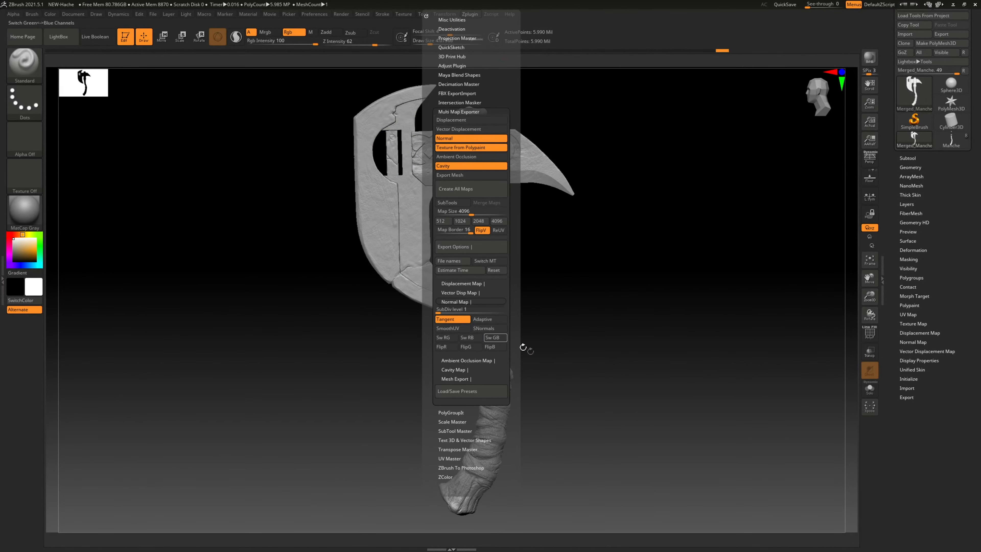
{"action": "left_click", "coordinate": [470, 15]}
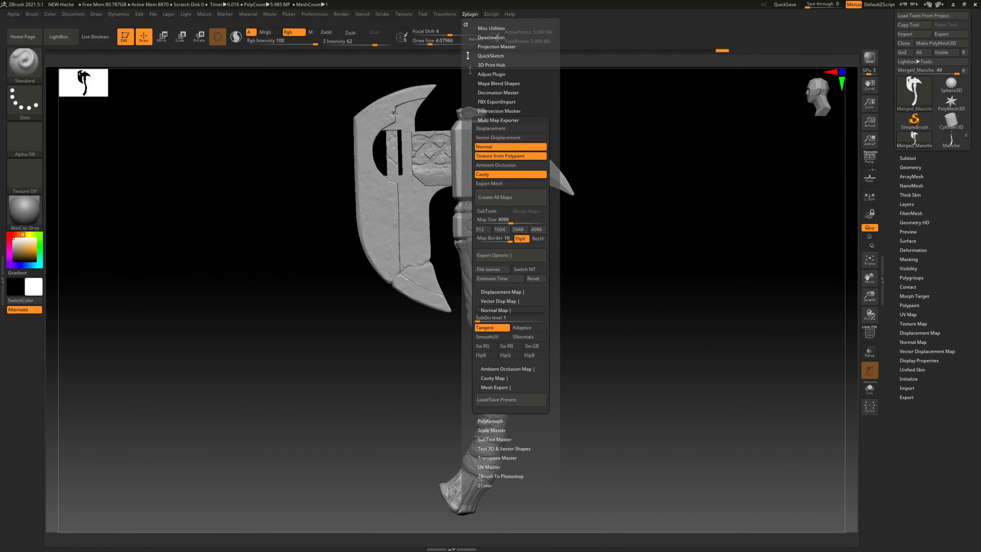
{"action": "left_click", "coordinate": [497, 378]}
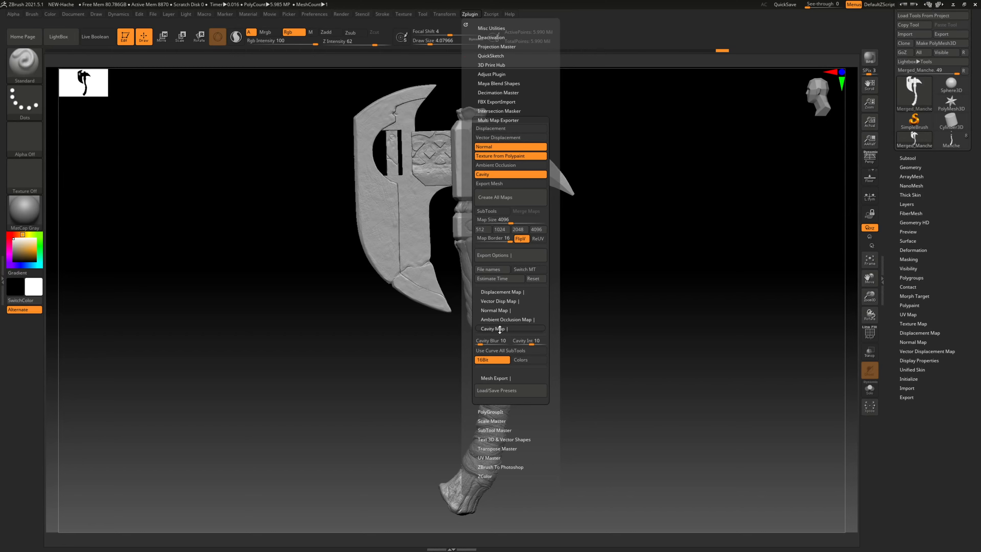
{"action": "left_click_drag", "start_coordinate": [481, 344], "coordinate": [485, 343]}
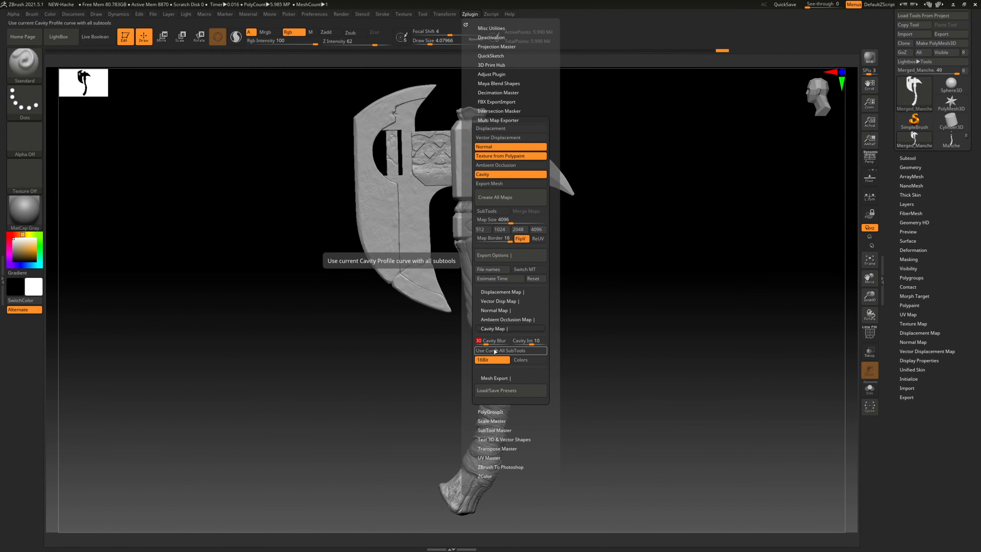
{"action": "left_click_drag", "start_coordinate": [533, 343], "coordinate": [535, 343]}
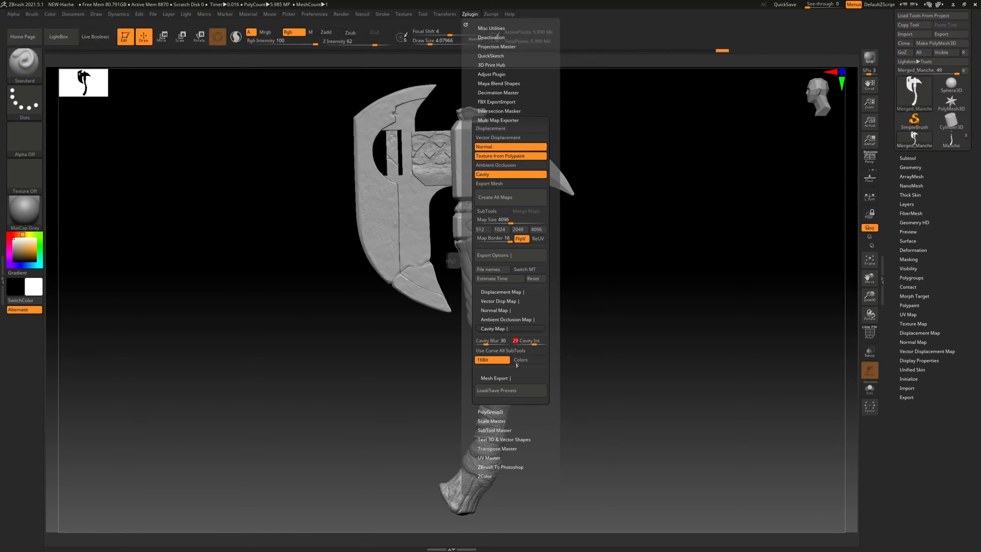
{"action": "left_click", "coordinate": [501, 328]}
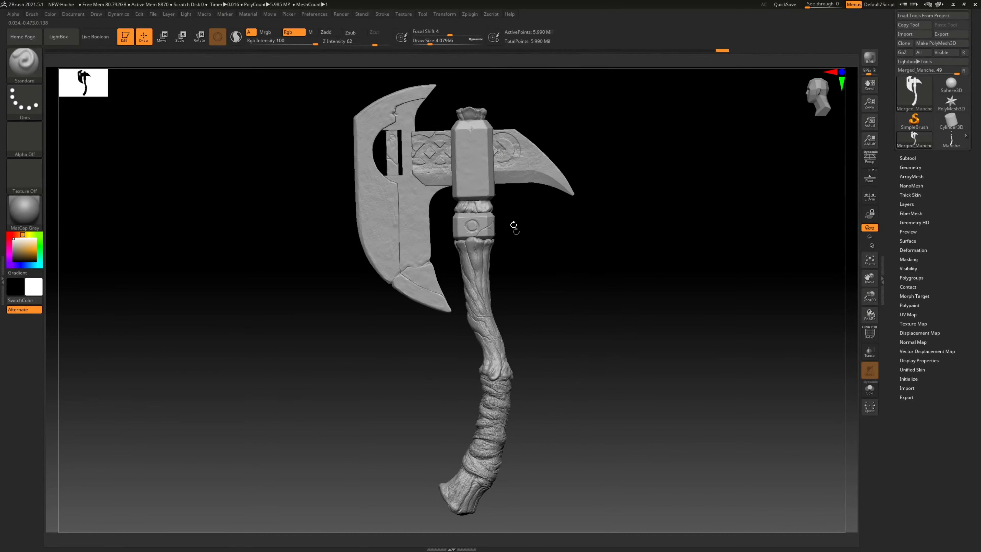
- Display the polyframe temporarily and examine the polygroups along the axe's head and handle
{"action": "right_click_drag", "start_coordinate": [532, 282], "coordinate": [563, 162], "text": "alt"}
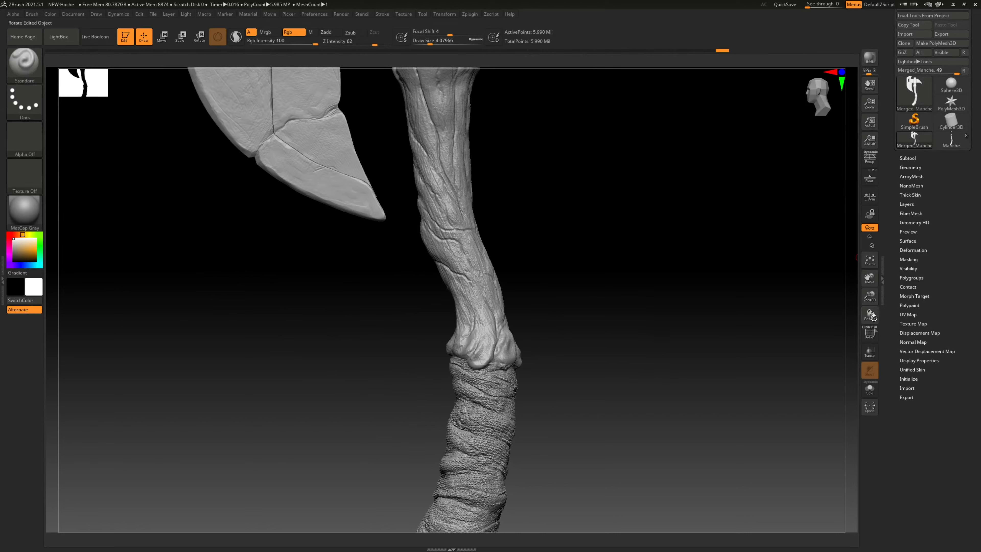
{"action": "left_click", "coordinate": [871, 333]}
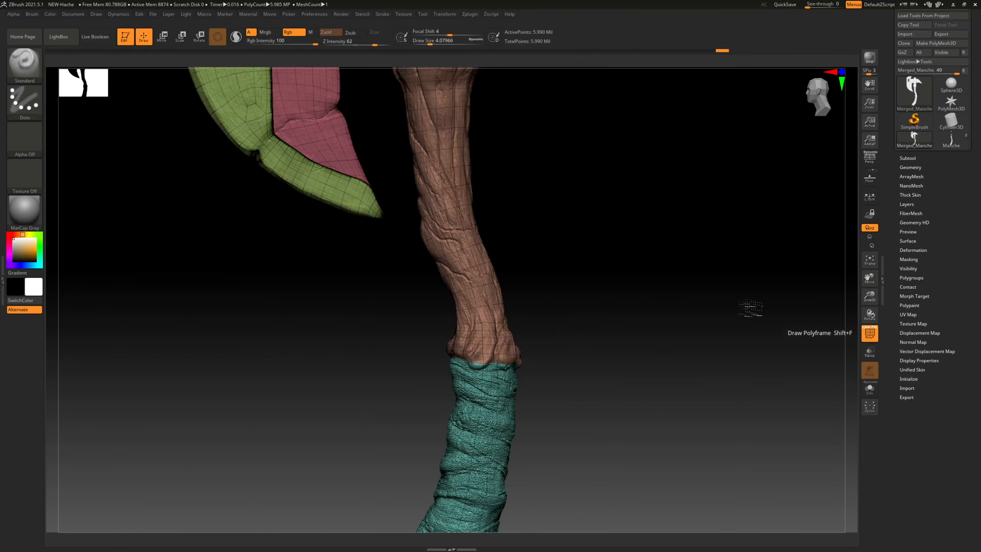
{"action": "right_click_drag", "start_coordinate": [750, 307], "coordinate": [514, 305], "text": "ctrl"}
{"action": "right_click_drag", "start_coordinate": [552, 178], "coordinate": [541, 388], "text": "alt"}
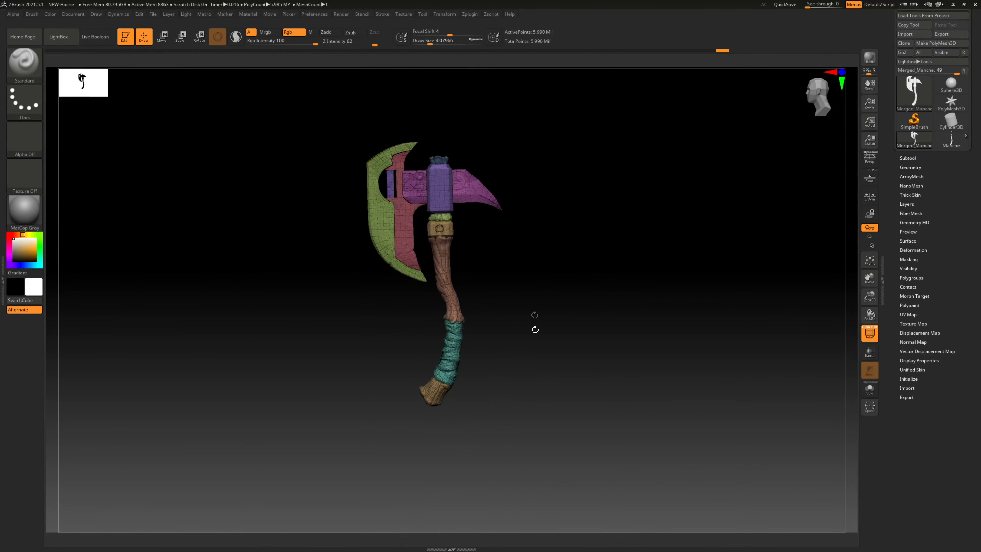
{"action": "mouse_move", "coordinate": [535, 329]}
{"action": "right_mouse_down", "text": "ctrl"}
{"action": "mouse_move", "coordinate": [609, 213]}
{"action": "mouse_move", "coordinate": [574, 228]}
{"action": "right_mouse_up", "text": "ctrl"}
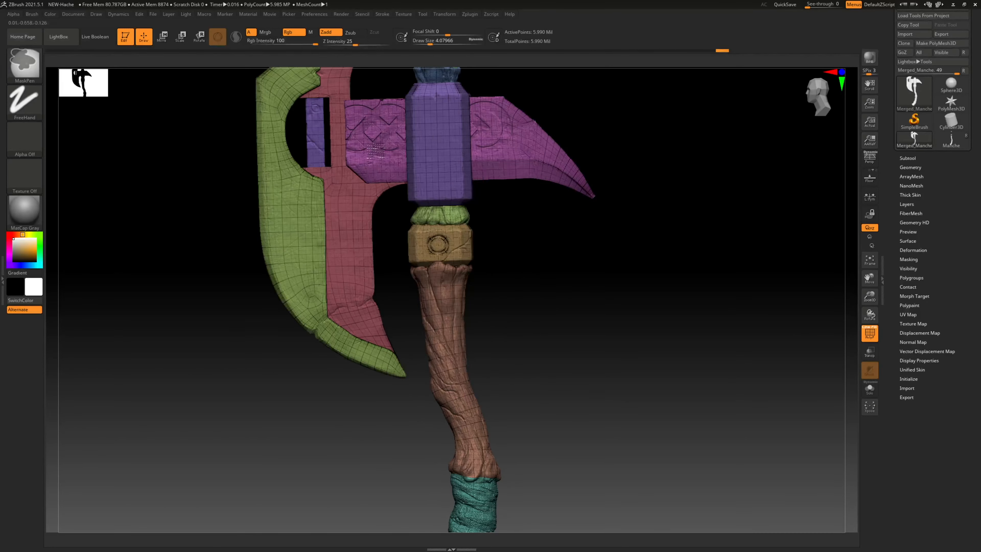
{"action": "right_click_drag", "start_coordinate": [559, 349], "coordinate": [644, 281], "text": "ctrl"}
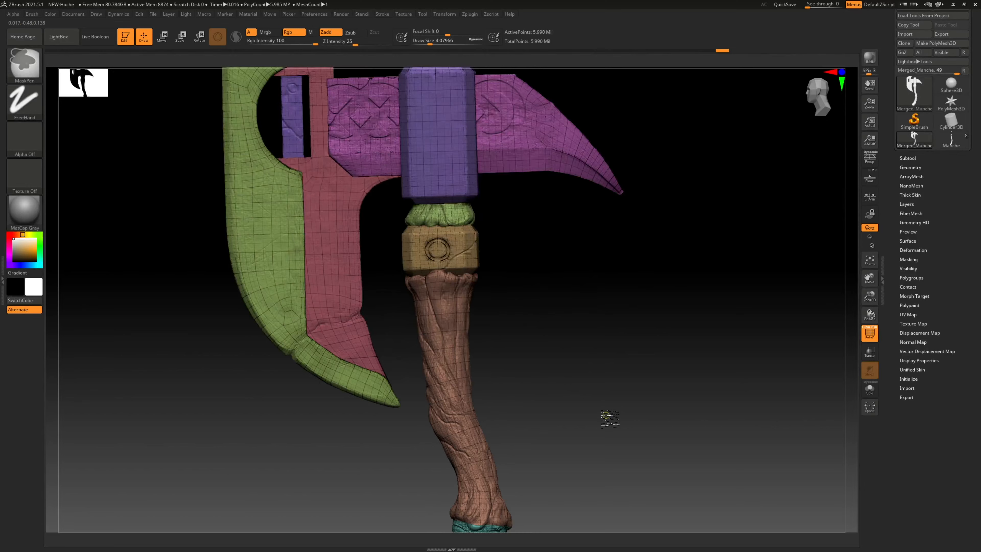
{"action": "right_click_drag", "start_coordinate": [602, 419], "coordinate": [566, 425], "text": "ctrl"}
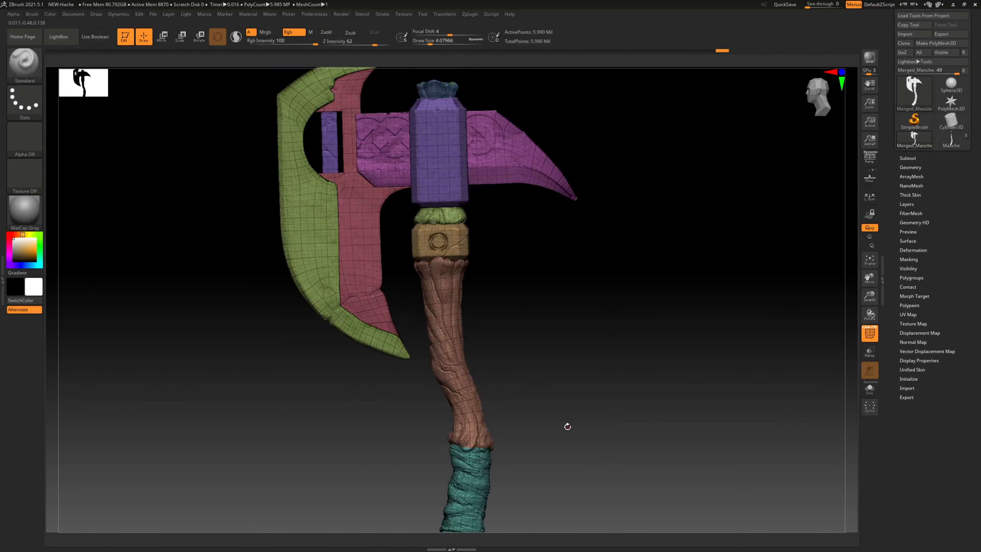
{"action": "left_click", "coordinate": [869, 333]}
- Isolate and hide the handle's wooden section by its polygroup, and restore the full axe's visibility
{"action": "right_click_drag", "start_coordinate": [613, 316], "coordinate": [575, 225], "text": "alt"}
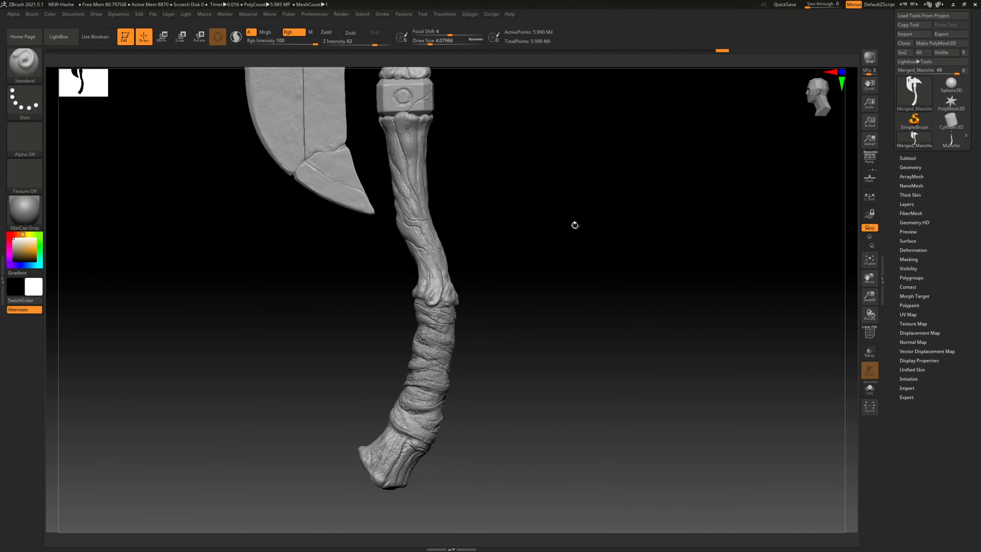
{"action": "left_click", "coordinate": [908, 158]}
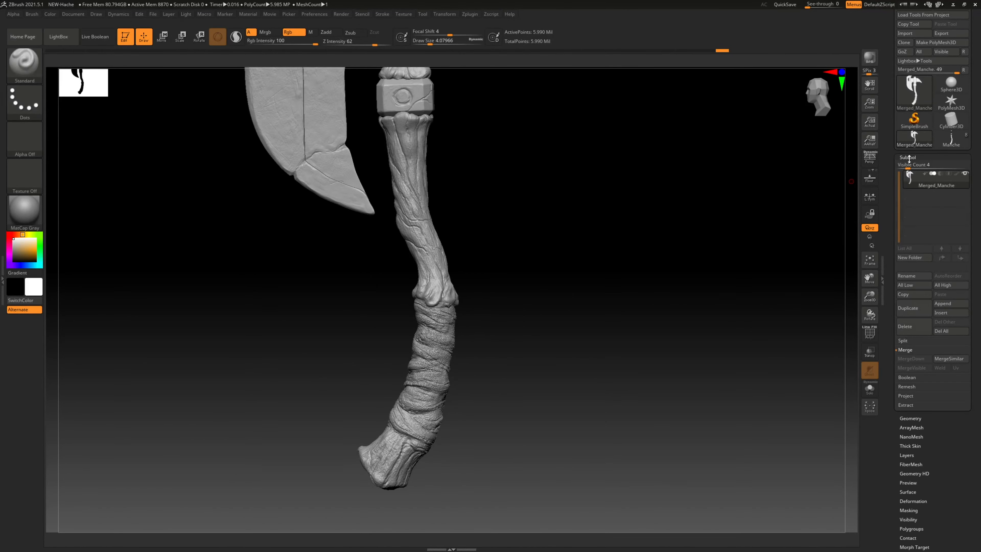
{"action": "right_click_drag", "start_coordinate": [637, 245], "coordinate": [649, 268], "text": "alt"}
{"action": "key", "text": "ctrl+shift"}
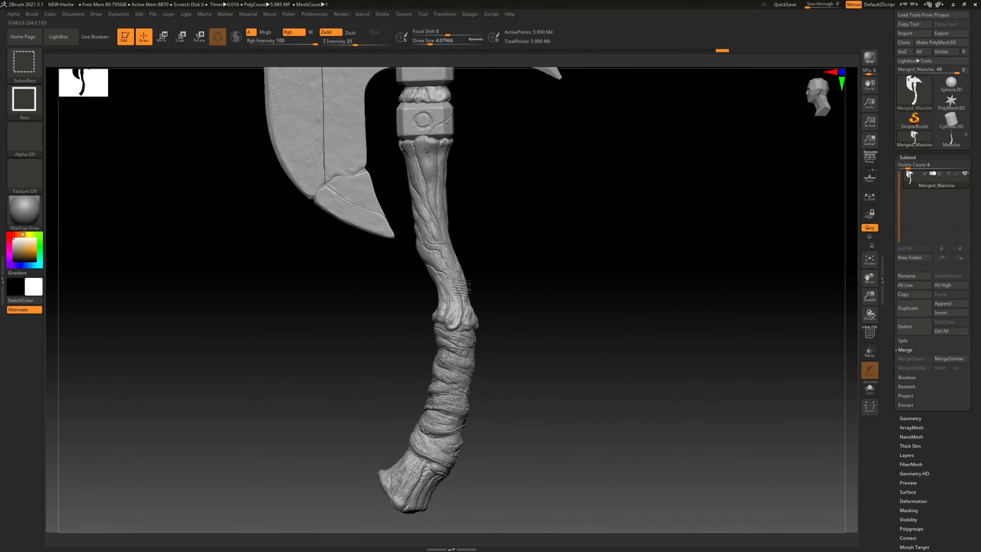
{"action": "left_click", "coordinate": [462, 286], "text": "ctrl+shift"}
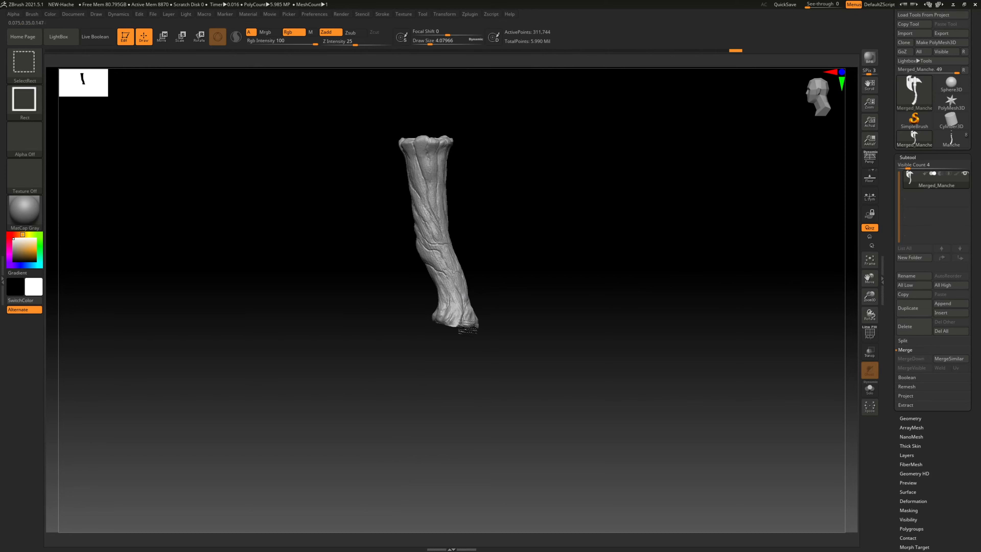
{"action": "left_click", "coordinate": [472, 359], "text": "ctrl+shift"}
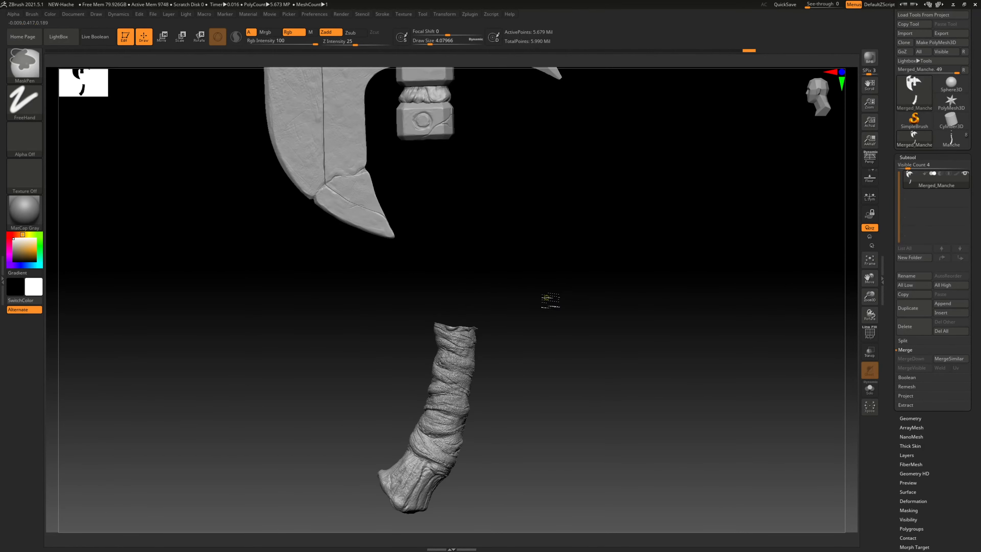
{"action": "left_click_drag", "start_coordinate": [548, 296], "coordinate": [546, 298], "text": "ctrl+shift"}
{"action": "left_click", "coordinate": [548, 296], "text": "ctrl+shift"}
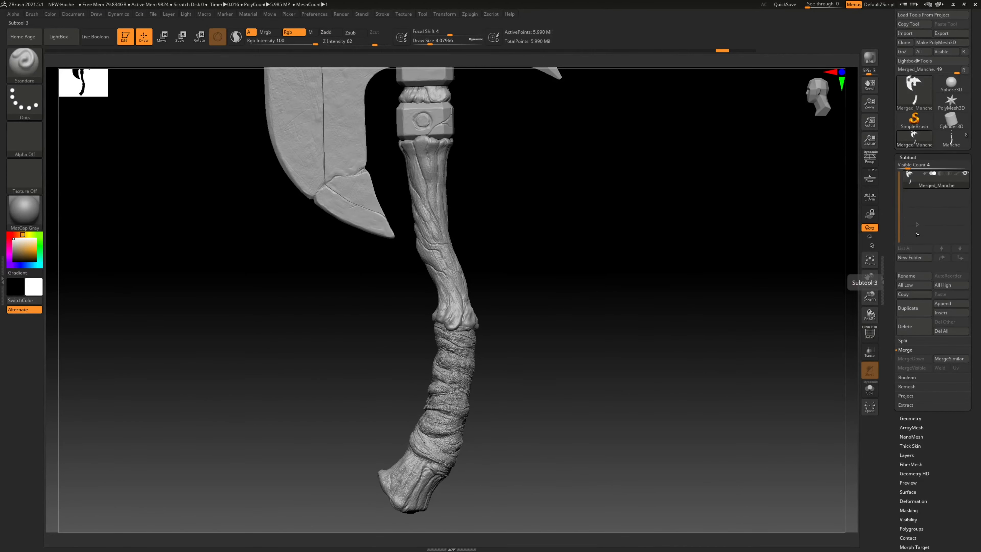
- Lower the axe mesh to subdivision level 1
{"action": "left_click", "coordinate": [908, 157]}
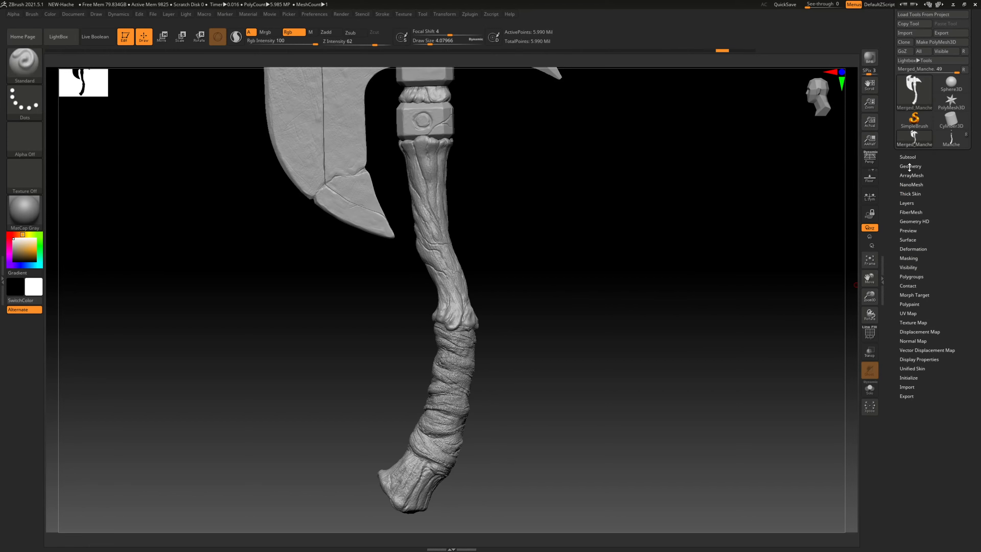
{"action": "left_click", "coordinate": [909, 166]}
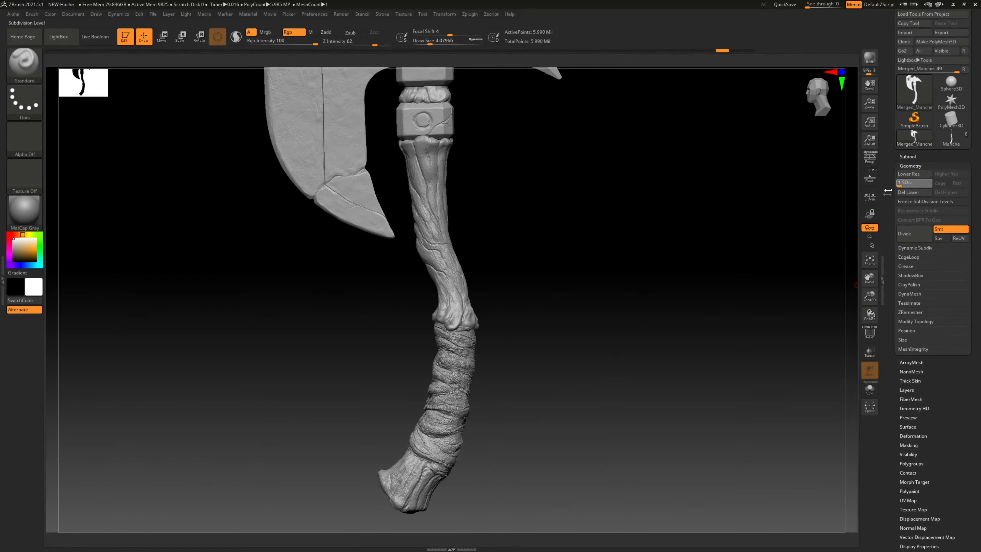
{"action": "left_click_drag", "start_coordinate": [888, 190], "coordinate": [877, 222]}
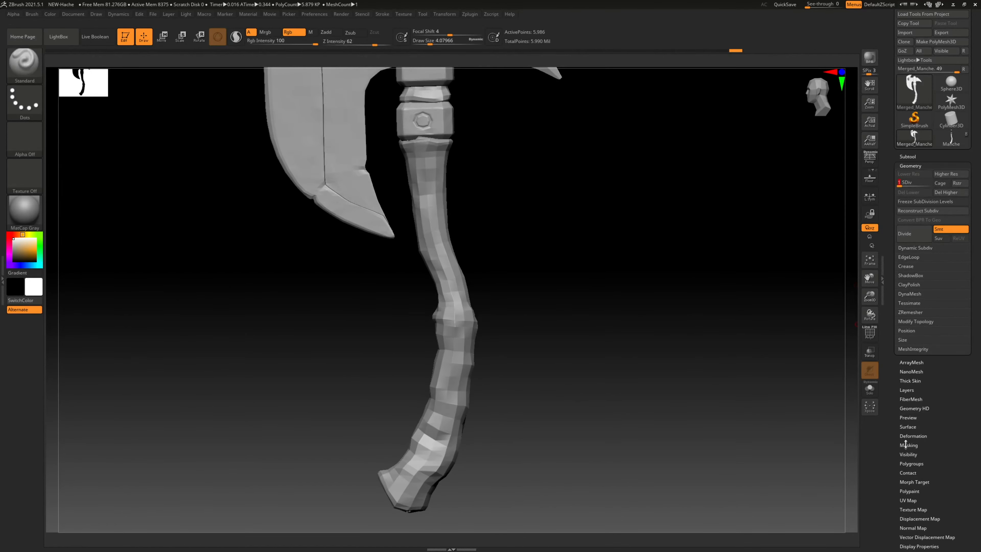
- Flatten the axe into its UV layout with Morph UV and frame all the UV shells
{"action": "left_click_drag", "start_coordinate": [975, 437], "coordinate": [914, 281]}
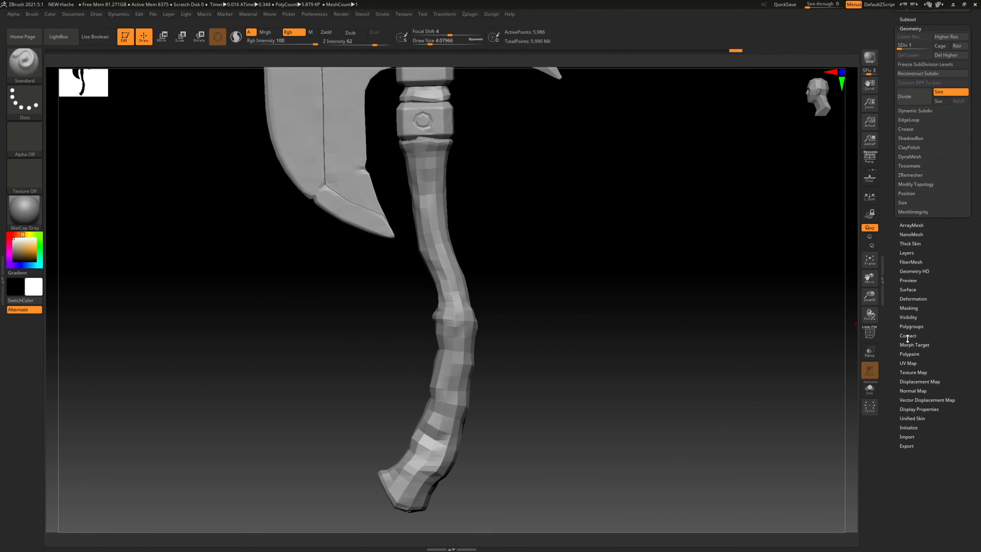
{"action": "left_click", "coordinate": [910, 363]}
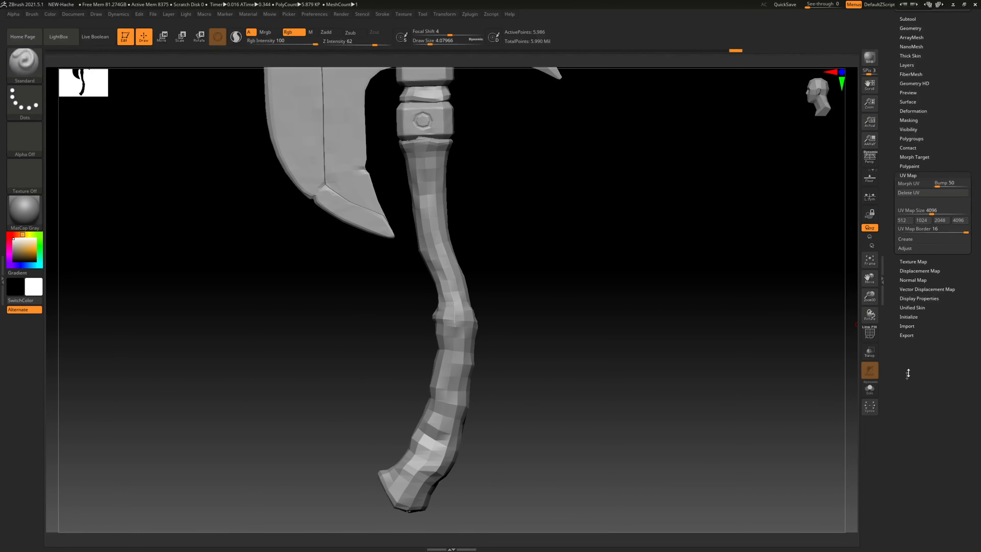
{"action": "left_click", "coordinate": [910, 183]}
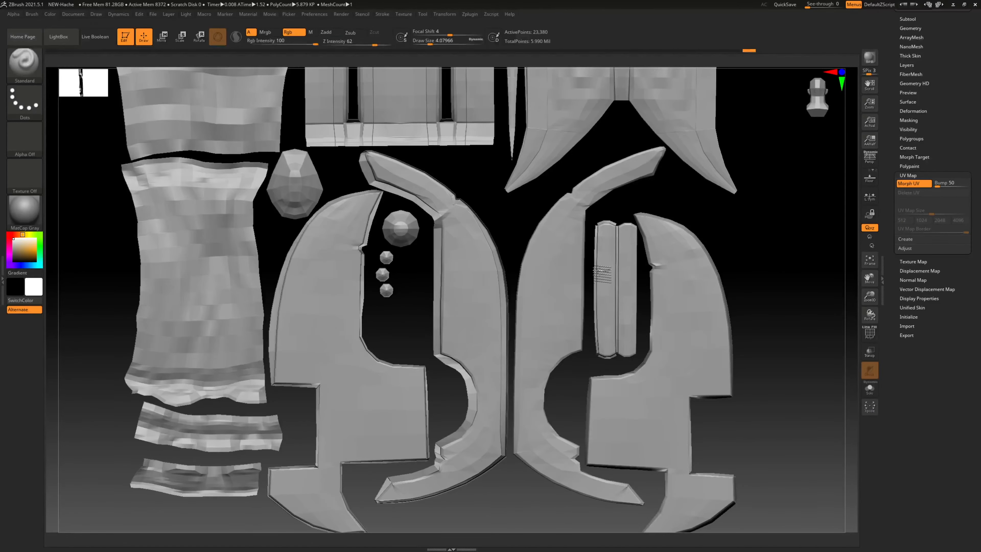
{"action": "right_click_drag", "start_coordinate": [615, 250], "coordinate": [535, 255], "text": "ctrl"}
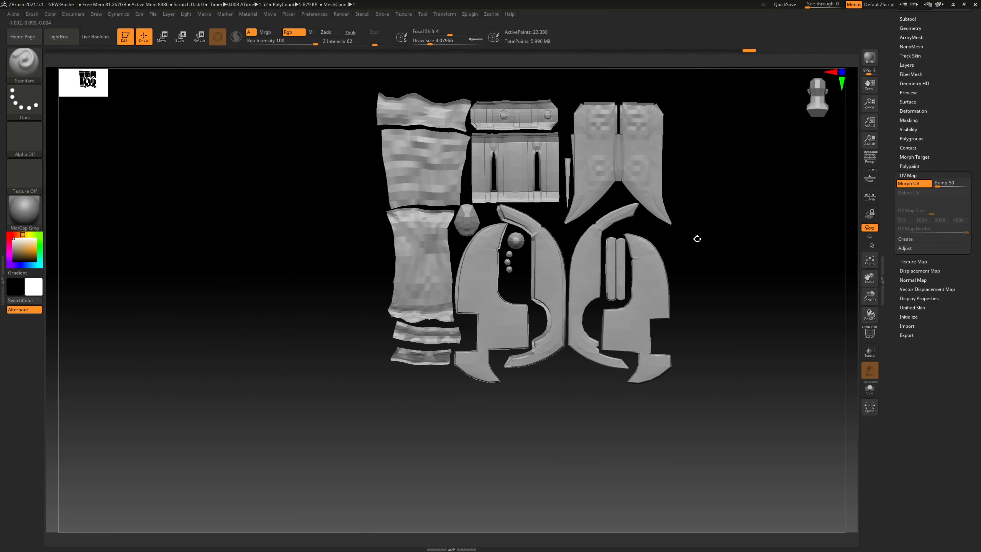
{"action": "right_click_drag", "start_coordinate": [692, 243], "coordinate": [585, 258], "text": "alt"}
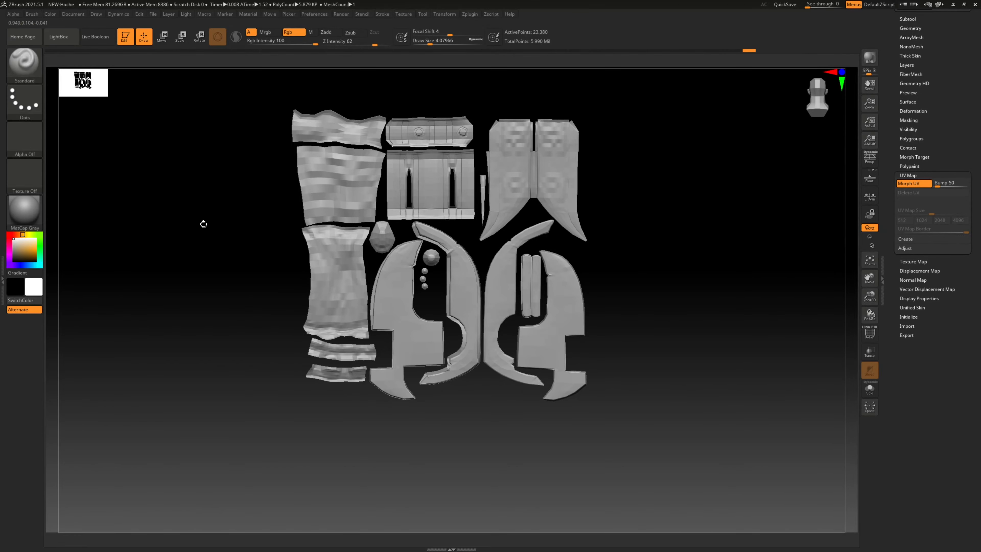
{"action": "mouse_move", "coordinate": [348, 99]}
{"action": "right_mouse_down", "text": "ctrl"}
{"action": "mouse_move", "coordinate": [373, 181]}
{"action": "mouse_move", "coordinate": [380, 145]}
{"action": "right_mouse_up", "text": "ctrl"}
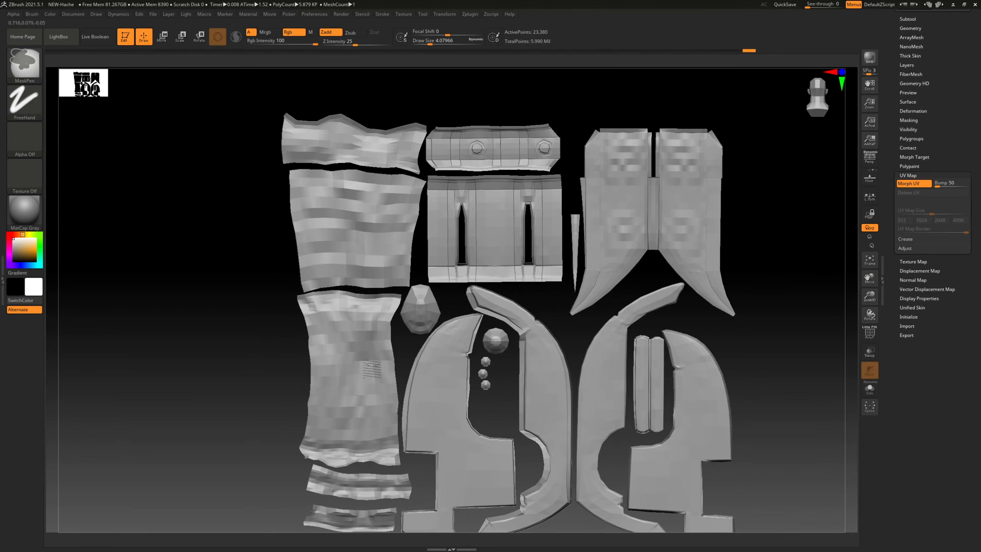
- Paint a small mask patch on the large lower handle shell and choose MaskLasso as the masking brush
{"action": "mouse_move", "coordinate": [367, 361]}
{"action": "left_mouse_down", "text": "ctrl"}
{"action": "mouse_move", "coordinate": [374, 342]}
{"action": "mouse_move", "coordinate": [362, 352]}
{"action": "left_mouse_up", "text": "ctrl"}
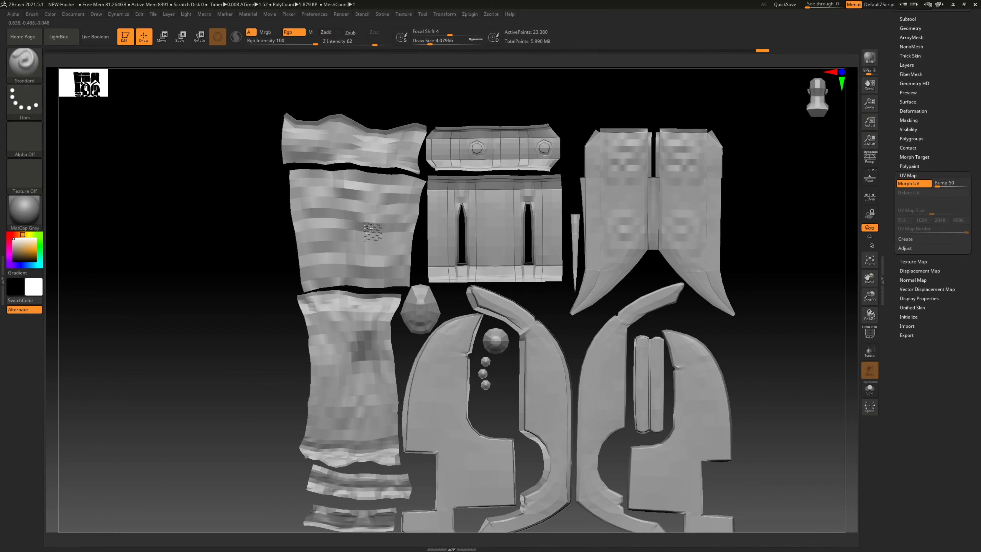
{"action": "key", "text": "ctrl"}
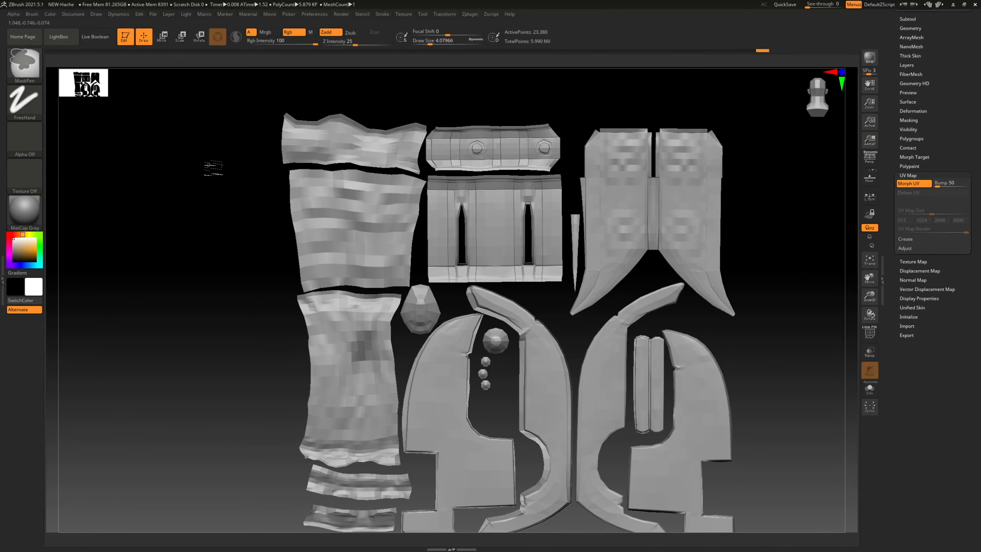
{"action": "key", "text": "ctrl+shift"}
{"action": "left_click", "coordinate": [24, 70]}
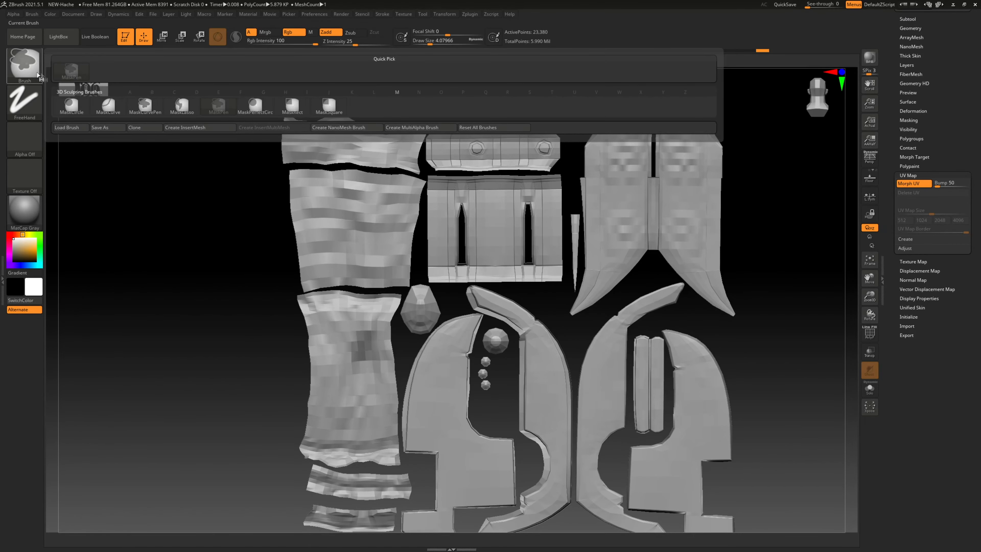
{"action": "left_click", "coordinate": [188, 108], "text": "ctrl"}
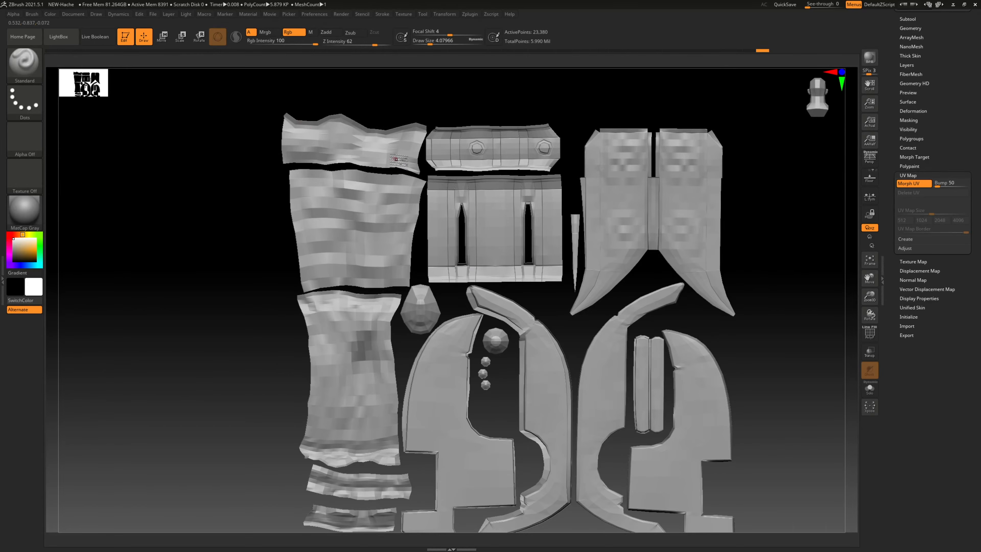
- Mask the uppermost handle UV shell by outlining it with the lasso
{"action": "mouse_move", "coordinate": [338, 129]}
{"action": "right_mouse_down", "text": "alt"}
{"action": "mouse_move", "coordinate": [321, 104]}
{"action": "mouse_move", "coordinate": [335, 114]}
{"action": "right_mouse_up", "text": "alt"}
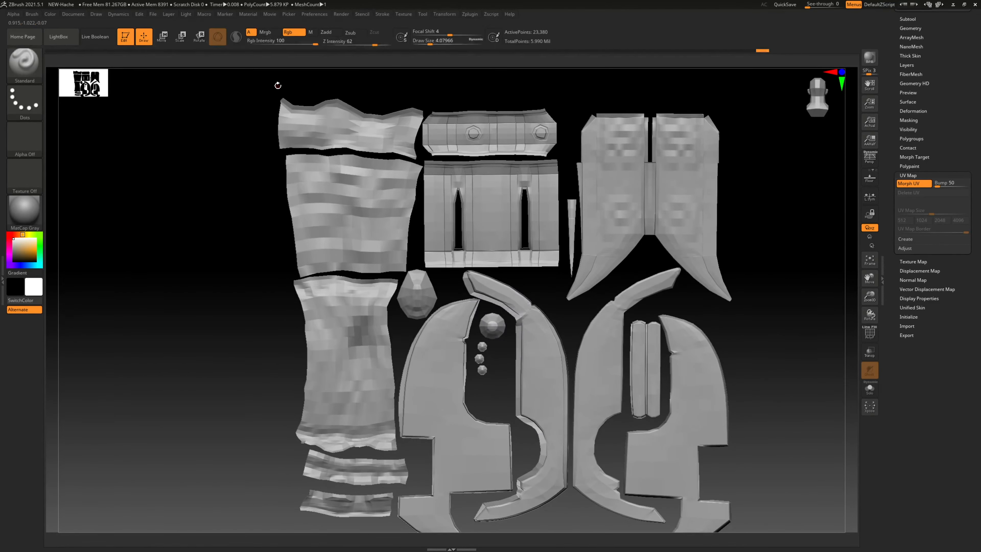
{"action": "mouse_move", "coordinate": [278, 85]}
{"action": "left_mouse_down"}
{"action": "mouse_move", "coordinate": [262, 125]}
{"action": "mouse_move", "coordinate": [281, 102]}
{"action": "mouse_move", "coordinate": [287, 108]}
{"action": "mouse_move", "coordinate": [279, 104]}
{"action": "mouse_move", "coordinate": [269, 125]}
{"action": "mouse_move", "coordinate": [275, 149]}
{"action": "mouse_move", "coordinate": [314, 155]}
{"action": "mouse_move", "coordinate": [425, 165]}
{"action": "mouse_move", "coordinate": [429, 100]}
{"action": "left_mouse_up"}
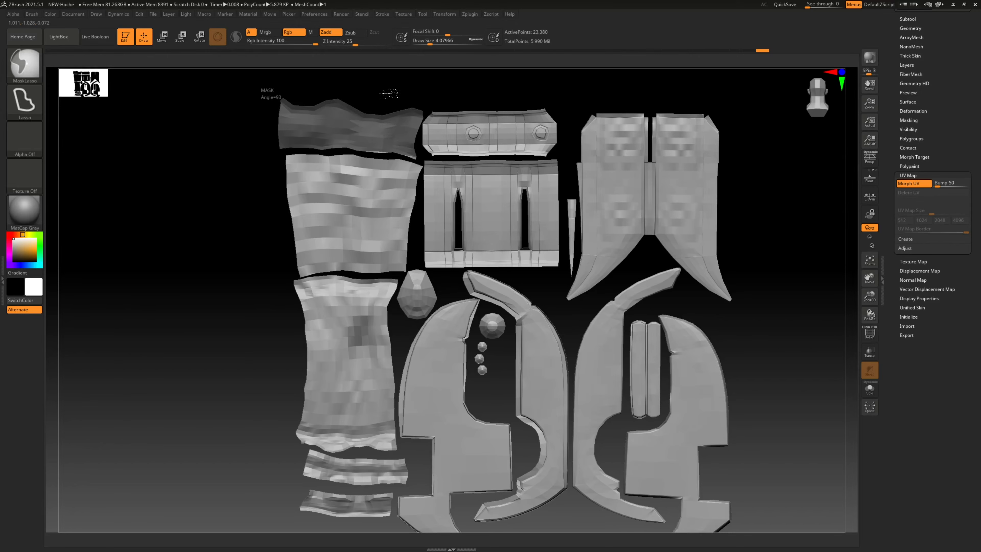
{"action": "left_click_drag", "start_coordinate": [332, 96], "coordinate": [315, 114], "text": "ctrl"}
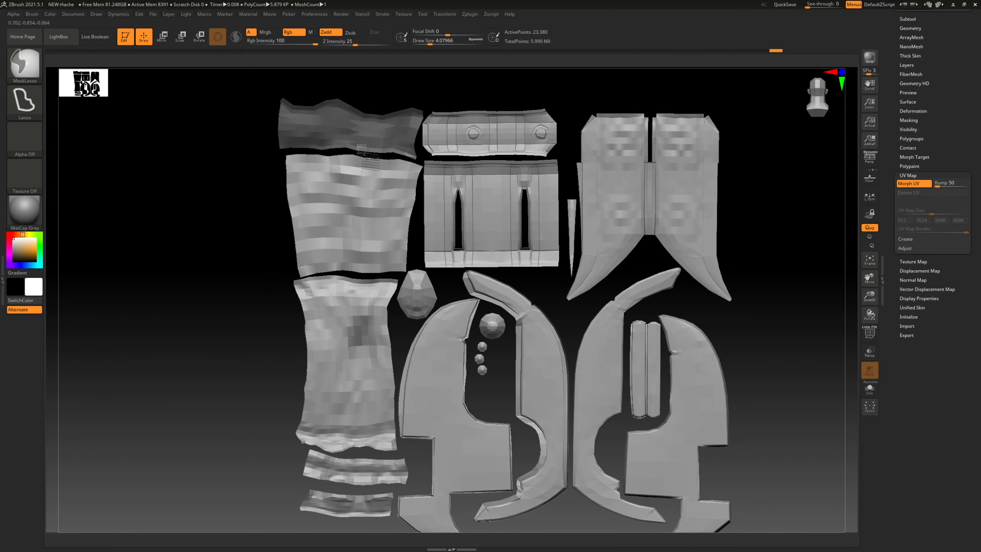
{"action": "left_click", "coordinate": [371, 142], "text": "ctrl"}
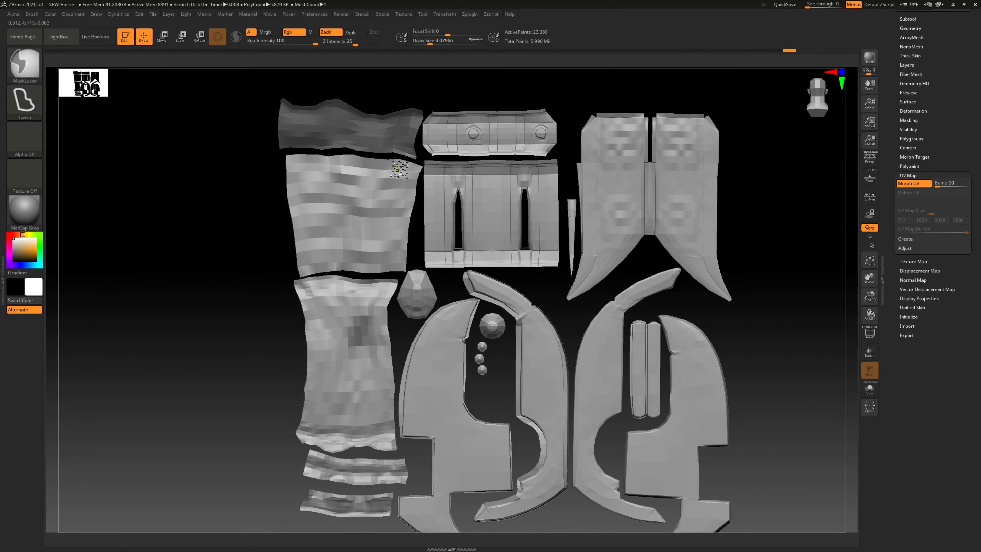
- Clear stray masking from the upper wrap shell, and lasso-mask the large lower handle shell and the two small strips below it
{"action": "mouse_move", "coordinate": [392, 158]}
{"action": "left_mouse_down", "text": "ctrl+alt"}
{"action": "mouse_move", "coordinate": [354, 188]}
{"action": "mouse_move", "coordinate": [393, 188]}
{"action": "left_mouse_up", "text": "ctrl+alt"}
{"action": "right_click_drag", "start_coordinate": [405, 400], "coordinate": [415, 298], "text": "alt"}
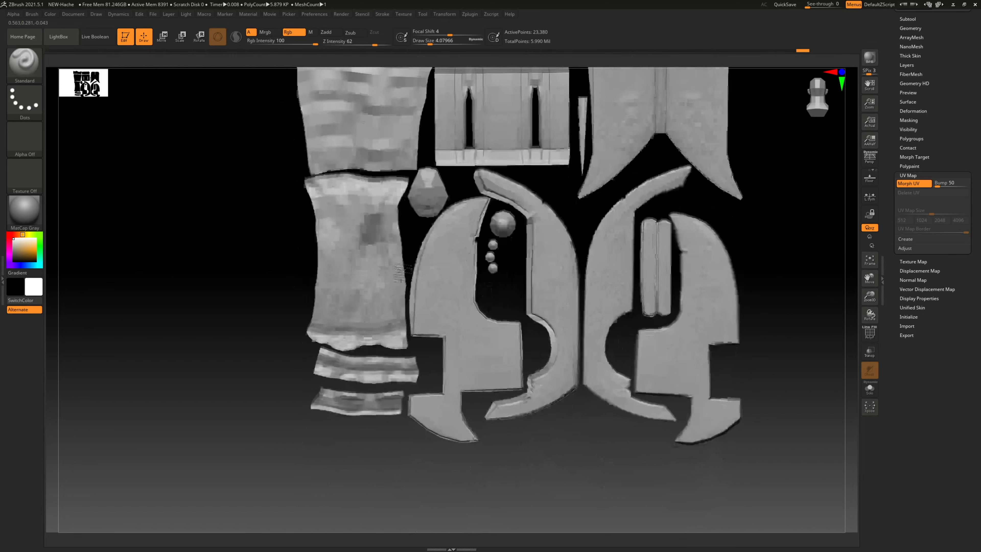
{"action": "mouse_move", "coordinate": [300, 181]}
{"action": "left_mouse_down", "text": "ctrl"}
{"action": "mouse_move", "coordinate": [412, 182]}
{"action": "mouse_move", "coordinate": [411, 305]}
{"action": "mouse_move", "coordinate": [398, 351]}
{"action": "mouse_move", "coordinate": [317, 354]}
{"action": "mouse_move", "coordinate": [294, 331]}
{"action": "mouse_move", "coordinate": [287, 260]}
{"action": "left_mouse_up", "text": "ctrl"}
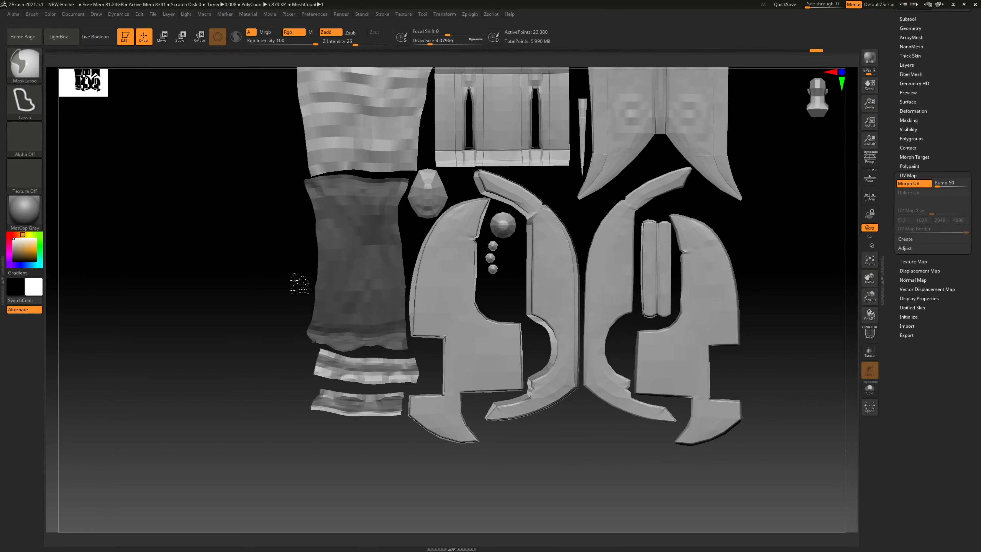
{"action": "mouse_move", "coordinate": [370, 352]}
{"action": "left_mouse_down", "text": "ctrl"}
{"action": "mouse_move", "coordinate": [294, 366]}
{"action": "mouse_move", "coordinate": [299, 430]}
{"action": "mouse_move", "coordinate": [369, 442]}
{"action": "mouse_move", "coordinate": [417, 408]}
{"action": "mouse_move", "coordinate": [428, 356]}
{"action": "mouse_move", "coordinate": [371, 354]}
{"action": "left_mouse_up", "text": "ctrl"}
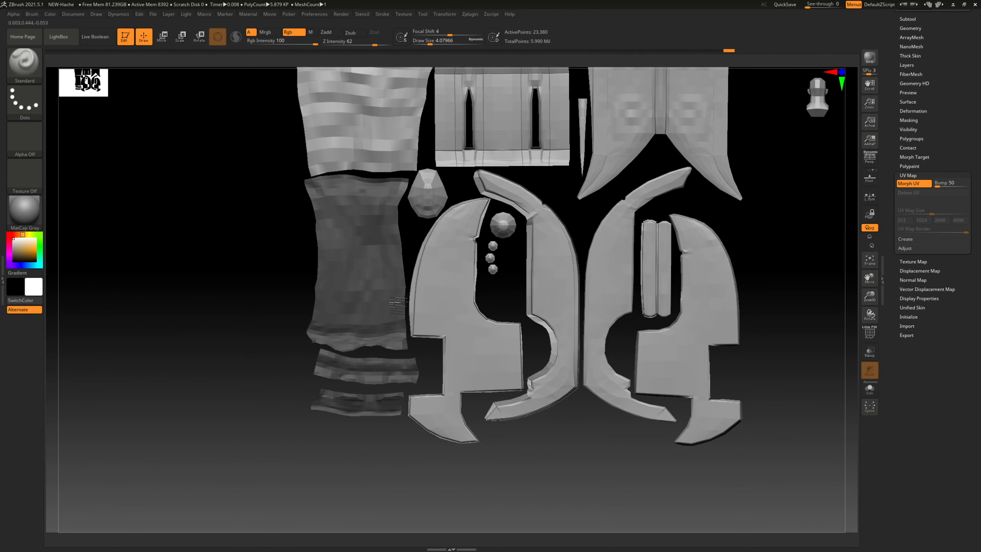
- Turn off Morph UV to restore the axe's 3D shape and raise the mesh to subdivision level 6
{"action": "mouse_move", "coordinate": [411, 242]}
{"action": "left_mouse_down", "text": "alt"}
{"action": "mouse_move", "coordinate": [390, 246]}
{"action": "mouse_move", "coordinate": [348, 359]}
{"action": "left_mouse_up", "text": "alt"}
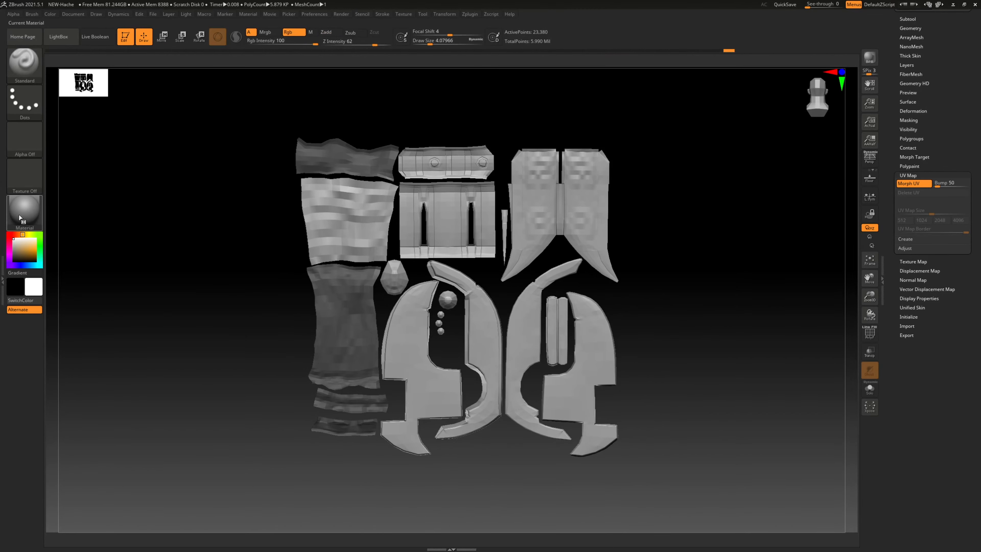
{"action": "left_click", "coordinate": [919, 184]}
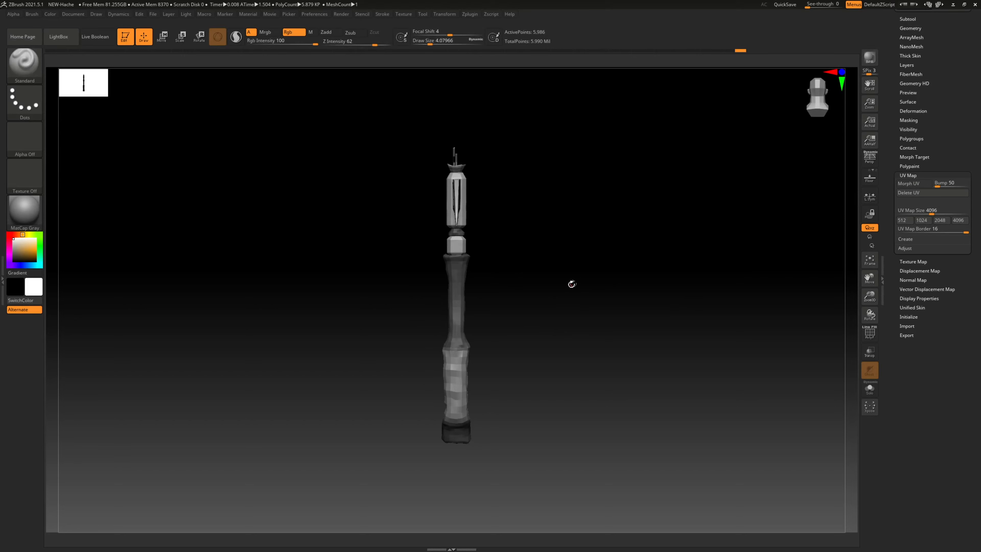
{"action": "left_click_drag", "start_coordinate": [590, 282], "coordinate": [633, 284]}
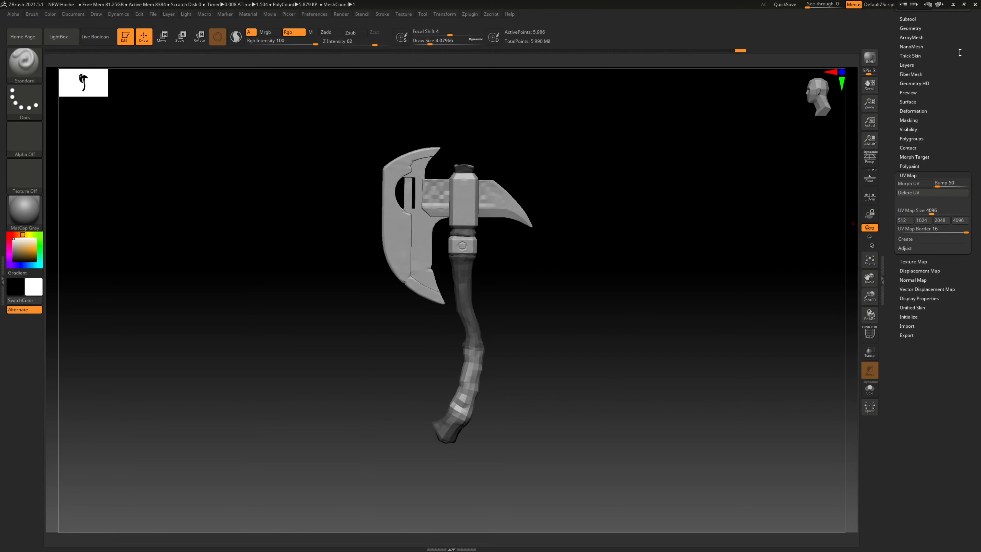
{"action": "left_click_drag", "start_coordinate": [960, 52], "coordinate": [960, 164]}
{"action": "left_click", "coordinate": [910, 139]}
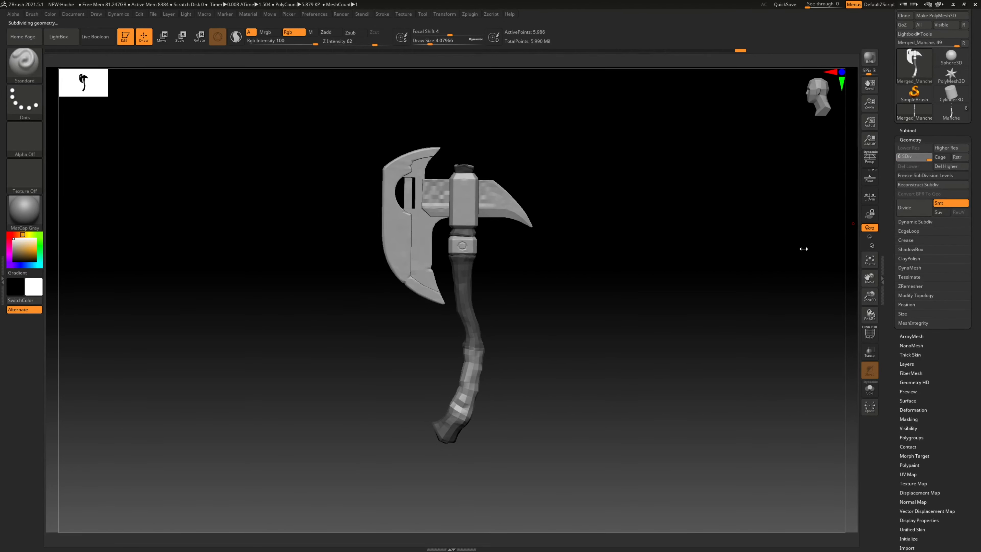
- Choose MaskPen as the masking brush and paint over the unmasked spots on the wooden handle just above the wrap
{"action": "mouse_move", "coordinate": [517, 360]}
{"action": "right_mouse_down", "text": "alt"}
{"action": "mouse_move", "coordinate": [473, 221]}
{"action": "mouse_move", "coordinate": [576, 177]}
{"action": "mouse_move", "coordinate": [848, 163]}
{"action": "right_mouse_up", "text": "alt"}
{"action": "right_click_drag", "start_coordinate": [470, 289], "coordinate": [532, 304], "text": "ctrl"}
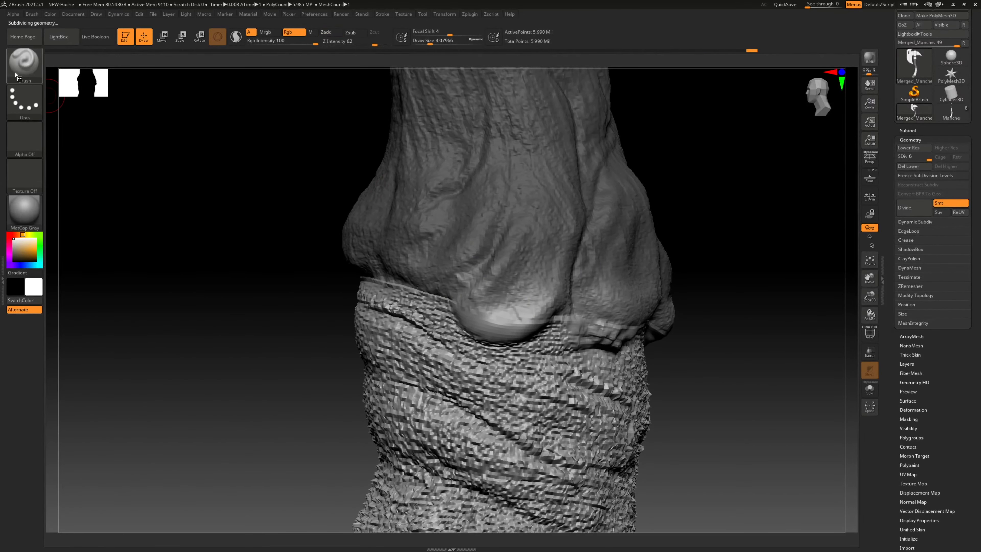
{"action": "left_click", "coordinate": [22, 68], "text": "ctrl"}
{"action": "left_click", "coordinate": [109, 72]}
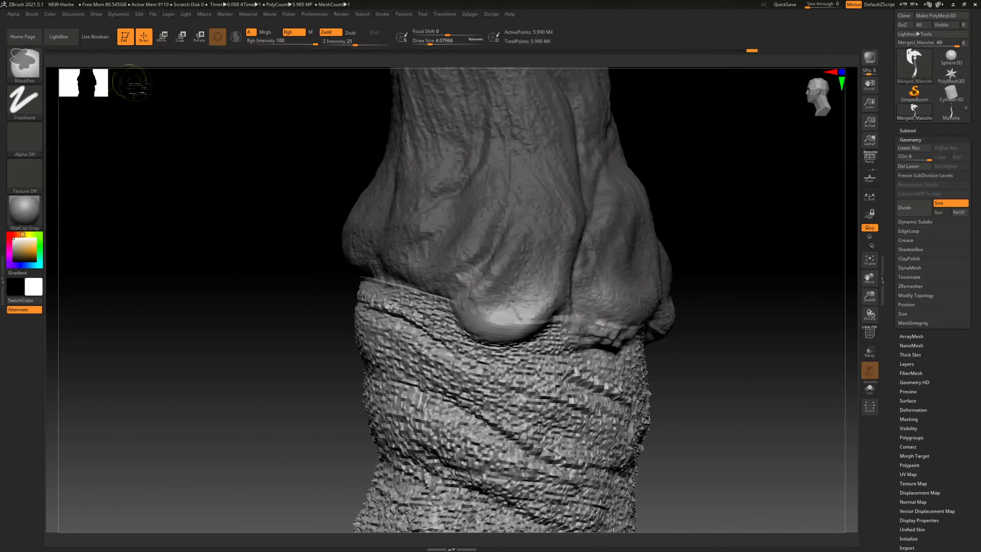
{"action": "mouse_move", "coordinate": [474, 319]}
{"action": "left_mouse_down", "text": "ctrl"}
{"action": "mouse_move", "coordinate": [541, 313]}
{"action": "mouse_move", "coordinate": [509, 333]}
{"action": "mouse_move", "coordinate": [466, 298]}
{"action": "mouse_move", "coordinate": [458, 270]}
{"action": "mouse_move", "coordinate": [499, 286]}
{"action": "mouse_move", "coordinate": [493, 305]}
{"action": "mouse_move", "coordinate": [552, 291]}
{"action": "mouse_move", "coordinate": [566, 298]}
{"action": "left_mouse_up", "text": "ctrl"}
{"action": "left_click_drag", "start_coordinate": [751, 329], "coordinate": [742, 309]}
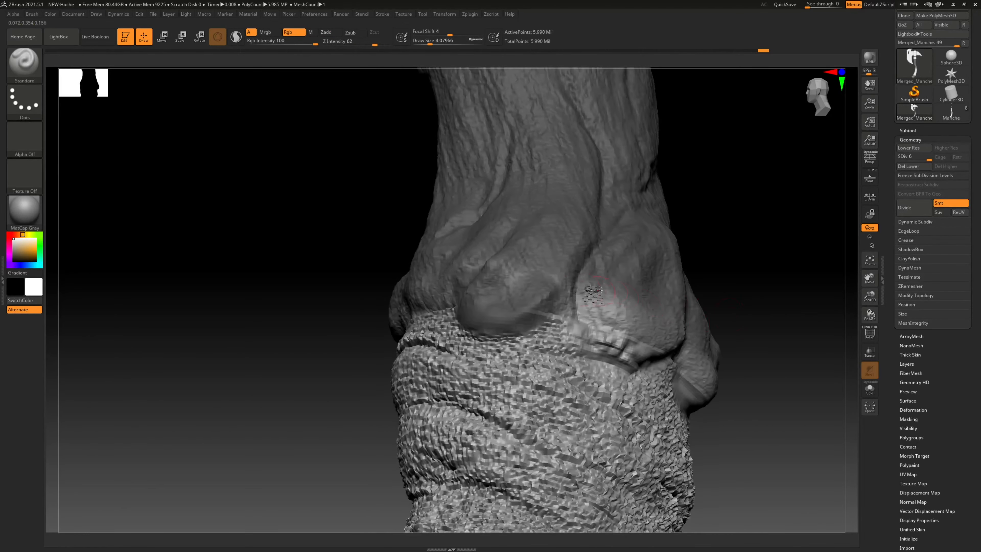
{"action": "mouse_move", "coordinate": [545, 308]}
{"action": "left_mouse_down", "text": "ctrl"}
{"action": "mouse_move", "coordinate": [633, 320]}
{"action": "mouse_move", "coordinate": [601, 305]}
{"action": "mouse_move", "coordinate": [654, 308]}
{"action": "left_mouse_up", "text": "ctrl"}
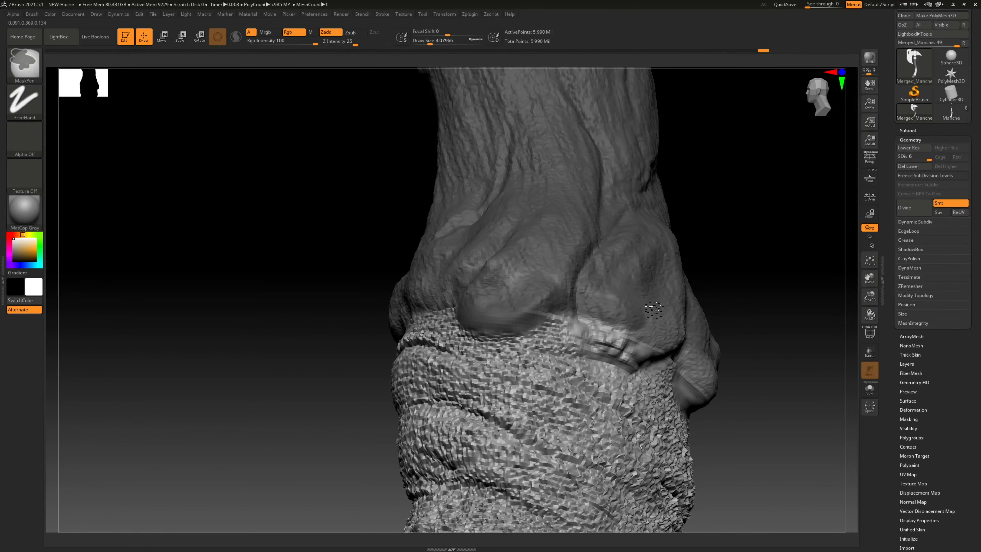
{"action": "mouse_move", "coordinate": [732, 279]}
{"action": "left_mouse_down"}
{"action": "mouse_move", "coordinate": [763, 281]}
{"action": "mouse_move", "coordinate": [700, 312]}
{"action": "mouse_move", "coordinate": [573, 272]}
{"action": "mouse_move", "coordinate": [534, 290]}
{"action": "mouse_move", "coordinate": [512, 286]}
{"action": "mouse_move", "coordinate": [584, 306]}
{"action": "mouse_move", "coordinate": [663, 370]}
{"action": "mouse_move", "coordinate": [604, 294]}
{"action": "mouse_move", "coordinate": [541, 263]}
{"action": "left_mouse_up"}
{"action": "mouse_move", "coordinate": [770, 283]}
{"action": "left_mouse_down"}
{"action": "mouse_move", "coordinate": [778, 311]}
{"action": "mouse_move", "coordinate": [674, 274]}
{"action": "mouse_move", "coordinate": [649, 276]}
{"action": "mouse_move", "coordinate": [674, 265]}
{"action": "mouse_move", "coordinate": [689, 275]}
{"action": "mouse_move", "coordinate": [653, 259]}
{"action": "left_mouse_up"}
{"action": "right_click_drag", "start_coordinate": [653, 259], "coordinate": [457, 249], "text": "ctrl"}
{"action": "right_click_drag", "start_coordinate": [652, 219], "coordinate": [762, 206], "text": "ctrl"}
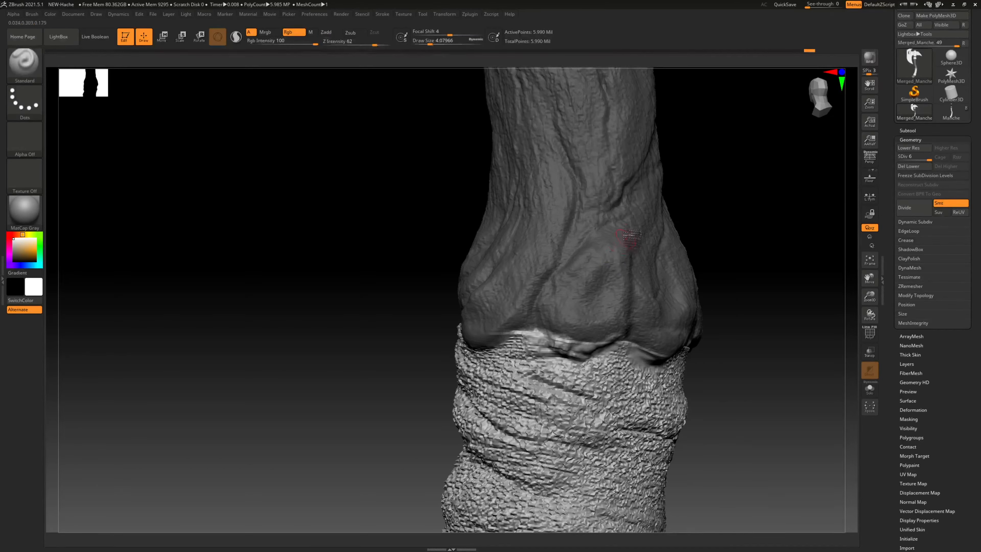
- Set the axe's display material to SkinShade4
{"action": "right_click_drag", "start_coordinate": [605, 224], "coordinate": [456, 248], "text": "ctrl"}
{"action": "right_click_drag", "start_coordinate": [676, 384], "coordinate": [605, 409], "text": "alt"}
{"action": "right_click_drag", "start_coordinate": [620, 216], "coordinate": [604, 454], "text": "alt"}
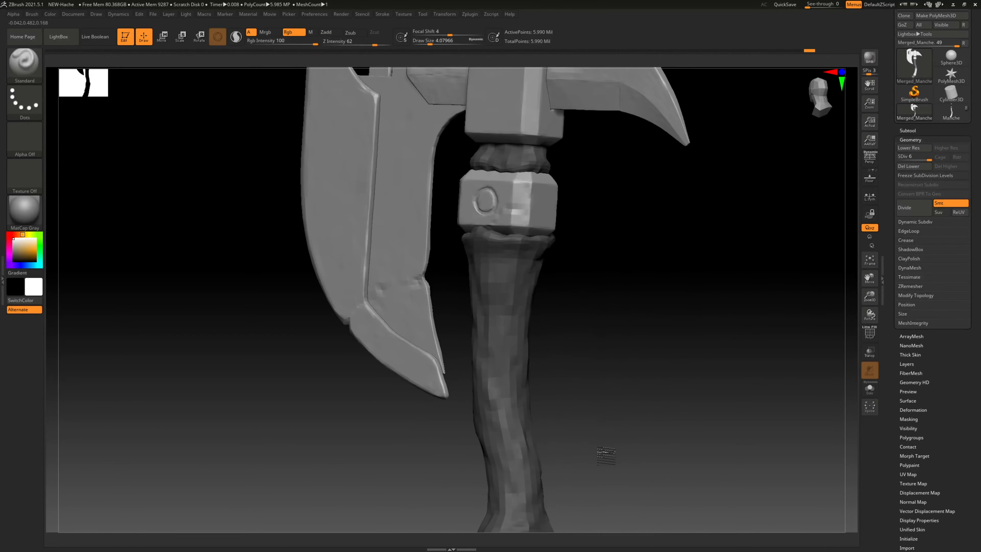
{"action": "right_click_drag", "start_coordinate": [633, 279], "coordinate": [529, 286], "text": "ctrl"}
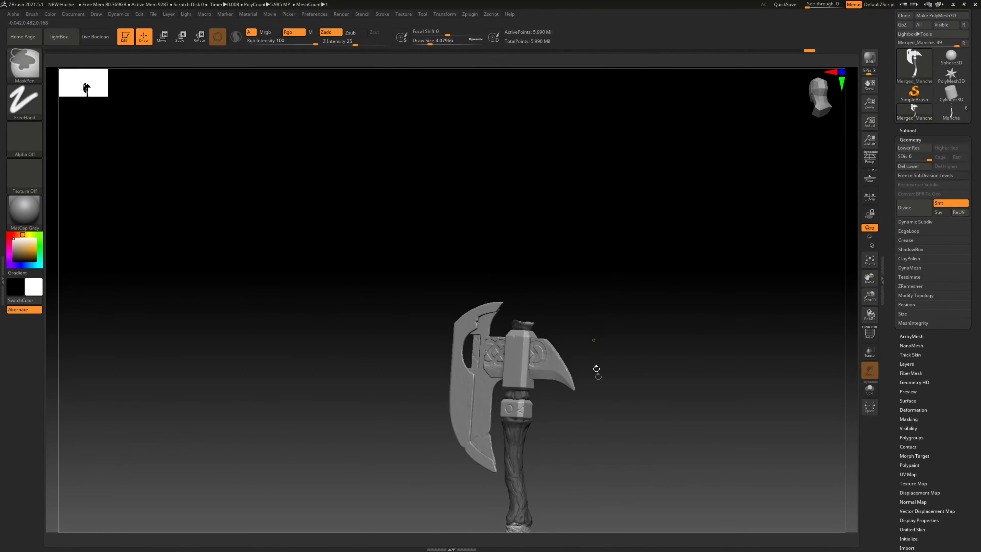
{"action": "right_click_drag", "start_coordinate": [601, 406], "coordinate": [536, 207], "text": "alt"}
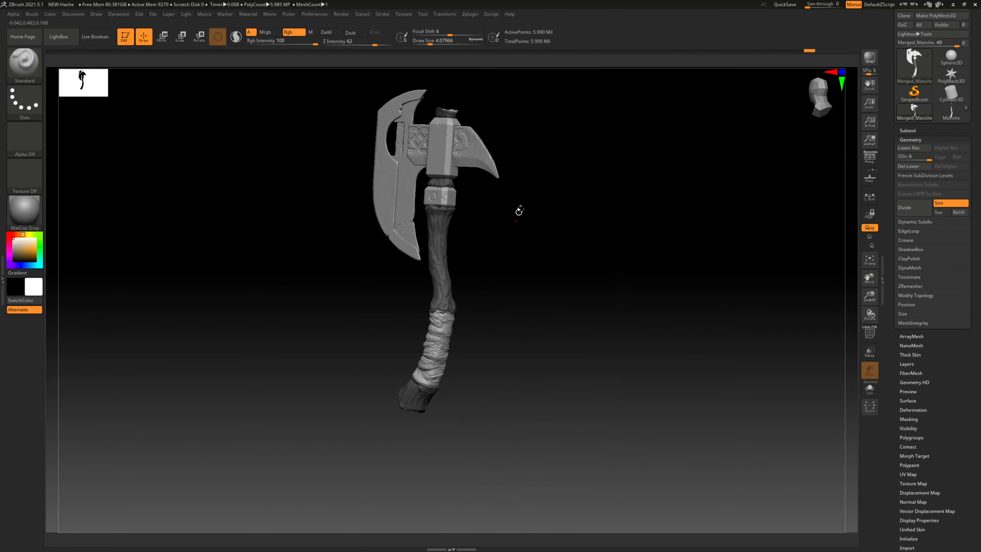
{"action": "right_click_drag", "start_coordinate": [566, 207], "coordinate": [576, 225]}
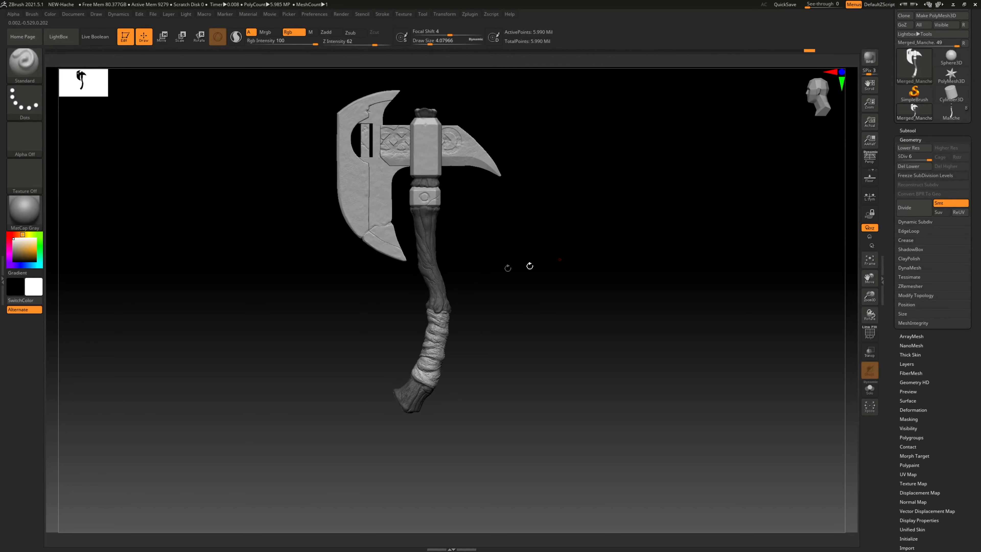
{"action": "left_click", "coordinate": [22, 211]}
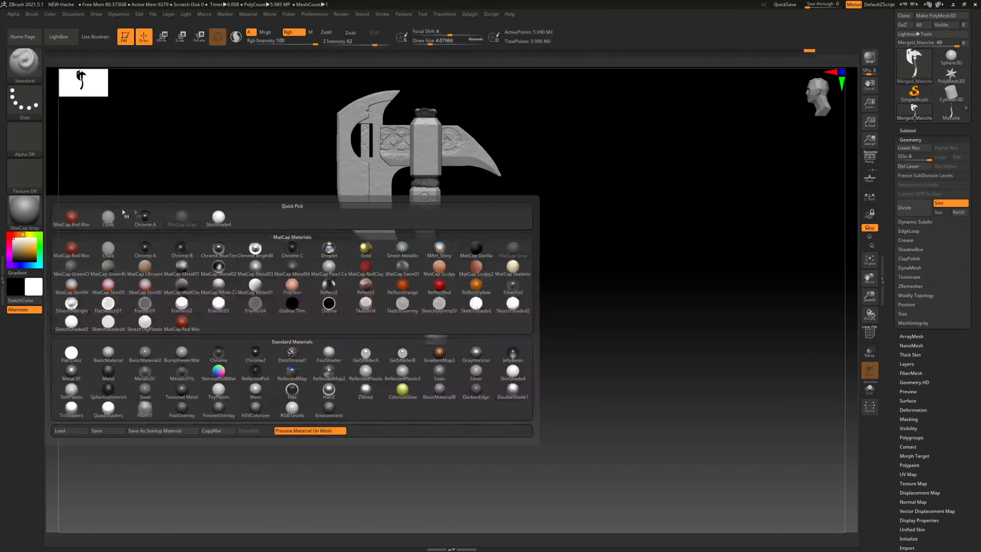
{"action": "left_click", "coordinate": [219, 218]}
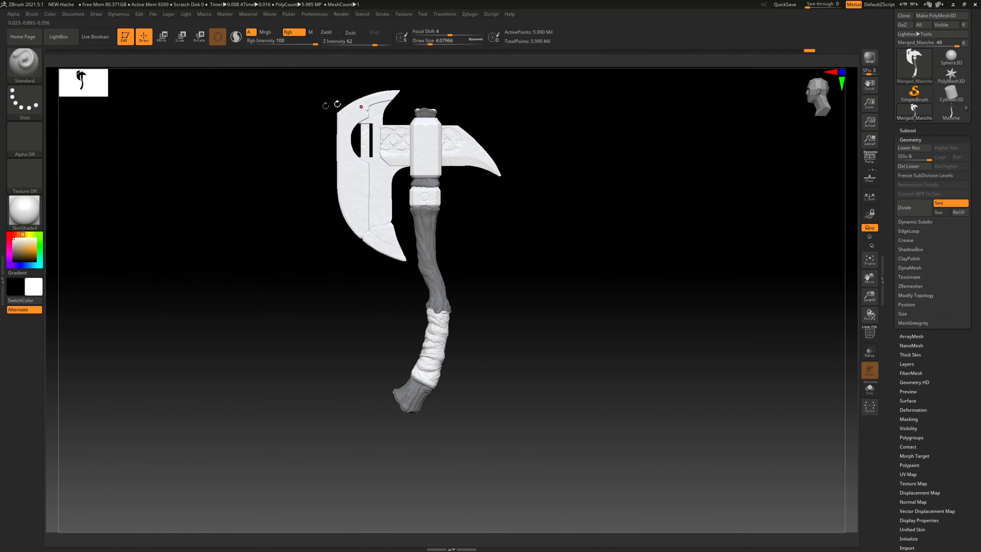
- Choose MaskLasso as the masking brush and mask the handle's top end protruding above the axe head
{"action": "mouse_move", "coordinate": [536, 120]}
{"action": "right_mouse_down"}
{"action": "mouse_move", "coordinate": [534, 157]}
{"action": "mouse_move", "coordinate": [484, 157]}
{"action": "mouse_move", "coordinate": [539, 120]}
{"action": "mouse_move", "coordinate": [637, 133]}
{"action": "right_mouse_up"}
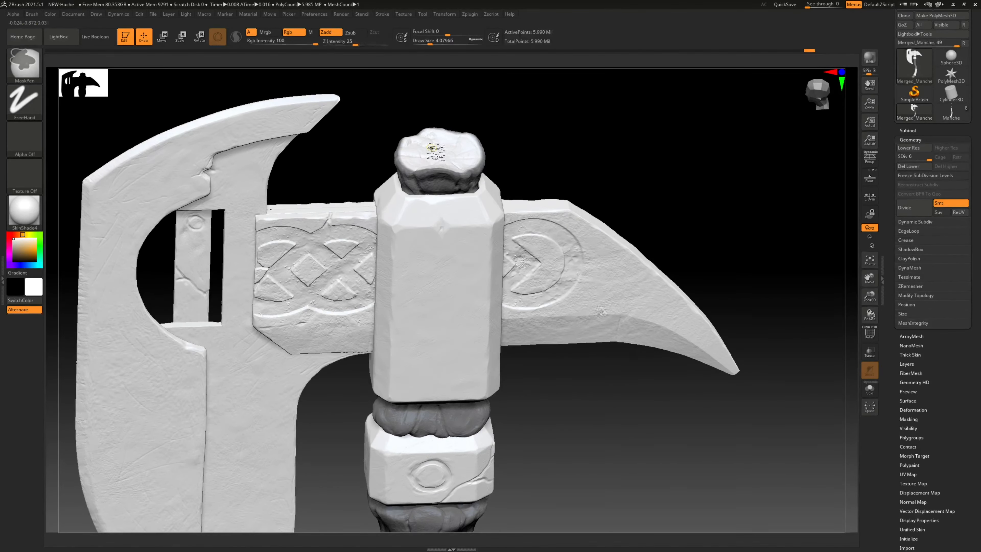
{"action": "mouse_move", "coordinate": [579, 151]}
{"action": "right_mouse_down"}
{"action": "mouse_move", "coordinate": [581, 135]}
{"action": "mouse_move", "coordinate": [566, 140]}
{"action": "right_mouse_up"}
{"action": "left_click", "coordinate": [34, 67], "text": "ctrl"}
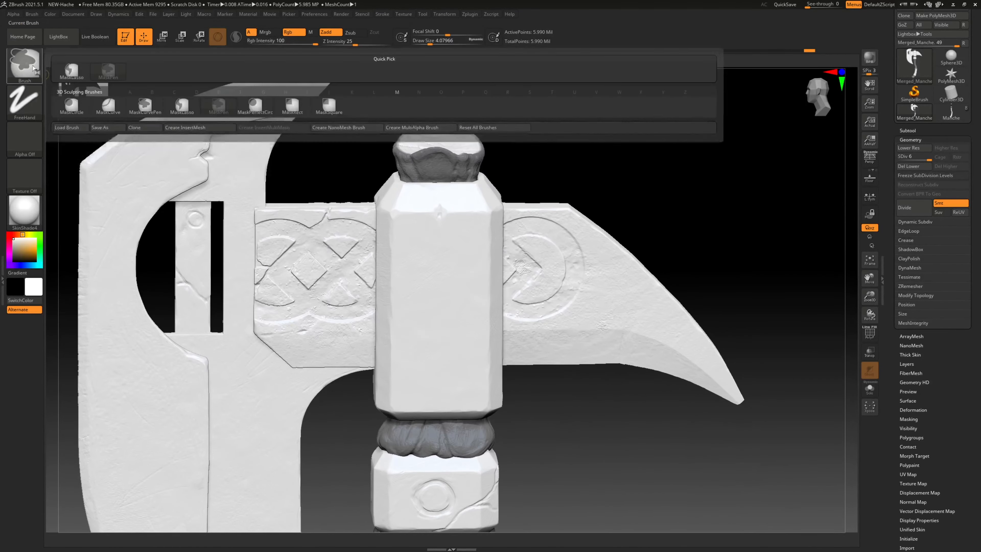
{"action": "left_click", "coordinate": [71, 71], "text": "ctrl"}
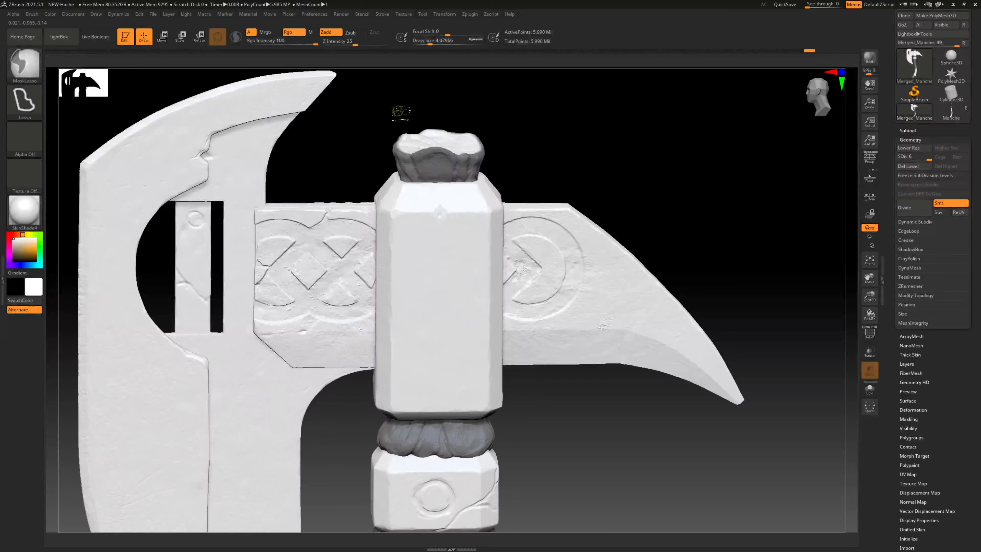
{"action": "mouse_move", "coordinate": [401, 112]}
{"action": "left_mouse_down", "text": "ctrl"}
{"action": "mouse_move", "coordinate": [378, 147]}
{"action": "mouse_move", "coordinate": [480, 159]}
{"action": "mouse_move", "coordinate": [481, 106]}
{"action": "left_mouse_up", "text": "ctrl"}
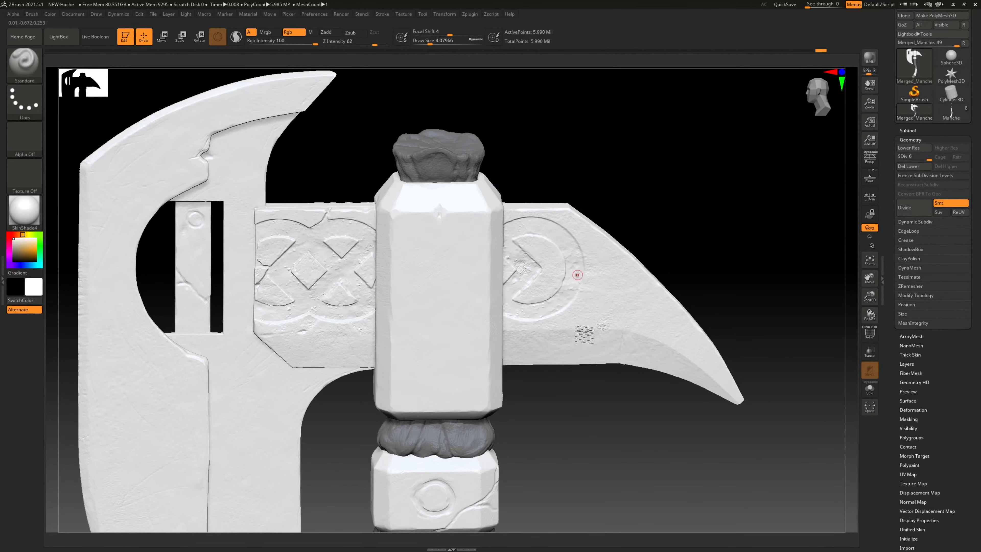
- Lasso-mask the bottom end of the handle below the wrap
{"action": "left_click_drag", "start_coordinate": [588, 380], "coordinate": [558, 41], "text": "alt"}
{"action": "left_click_drag", "start_coordinate": [573, 464], "coordinate": [559, 189], "text": "alt"}
{"action": "mouse_move", "coordinate": [543, 386]}
{"action": "left_mouse_down", "text": "alt"}
{"action": "mouse_move", "coordinate": [577, 282]}
{"action": "mouse_move", "coordinate": [586, 297]}
{"action": "left_mouse_up", "text": "alt"}
{"action": "key", "text": "ctrl"}
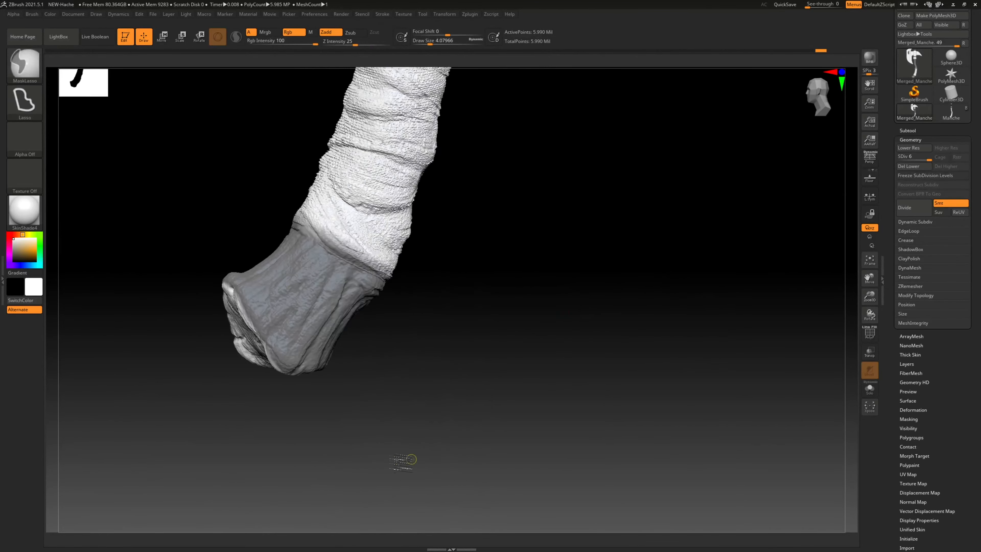
{"action": "mouse_move", "coordinate": [392, 404]}
{"action": "left_mouse_down", "text": "ctrl"}
{"action": "mouse_move", "coordinate": [219, 256]}
{"action": "mouse_move", "coordinate": [153, 258]}
{"action": "mouse_move", "coordinate": [410, 417]}
{"action": "left_mouse_up", "text": "ctrl"}
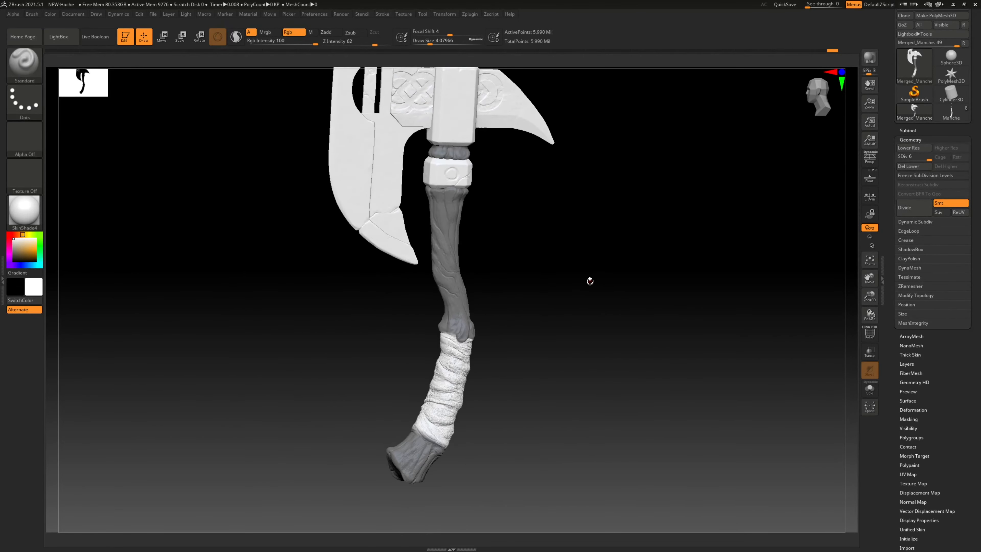
- Invert the mask and lasso-mask the leftover unmasked strip along the lower edge of the handle wrap
{"action": "key", "text": "ctrl"}
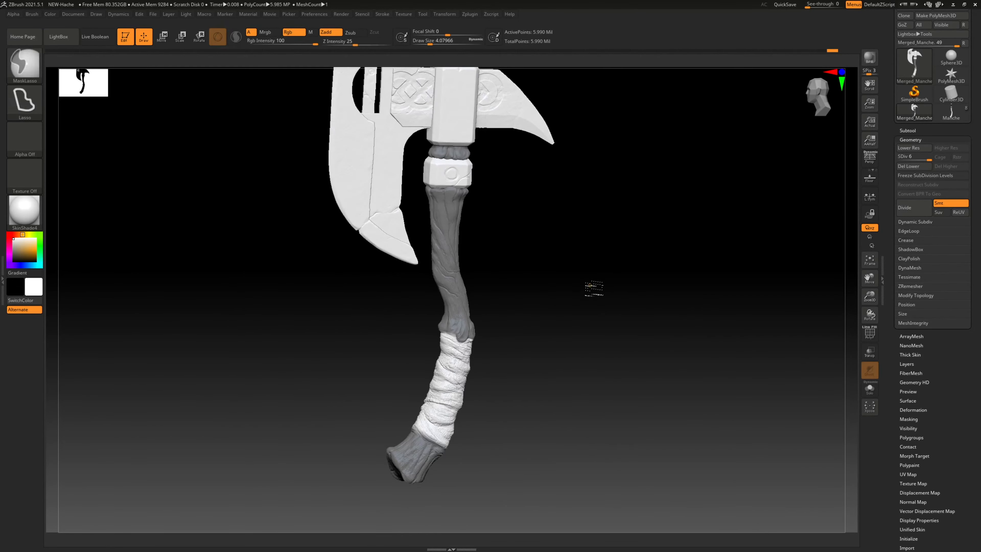
{"action": "left_click", "coordinate": [593, 290], "text": "ctrl"}
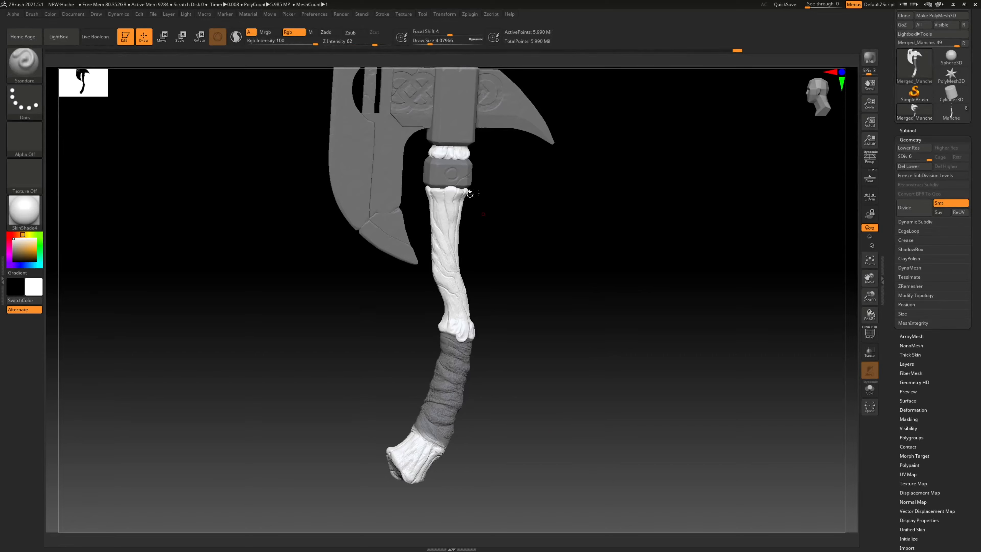
{"action": "mouse_move", "coordinate": [436, 446]}
{"action": "right_mouse_down", "text": "alt"}
{"action": "mouse_move", "coordinate": [424, 325]}
{"action": "mouse_move", "coordinate": [516, 281]}
{"action": "mouse_move", "coordinate": [734, 260]}
{"action": "right_mouse_up", "text": "alt"}
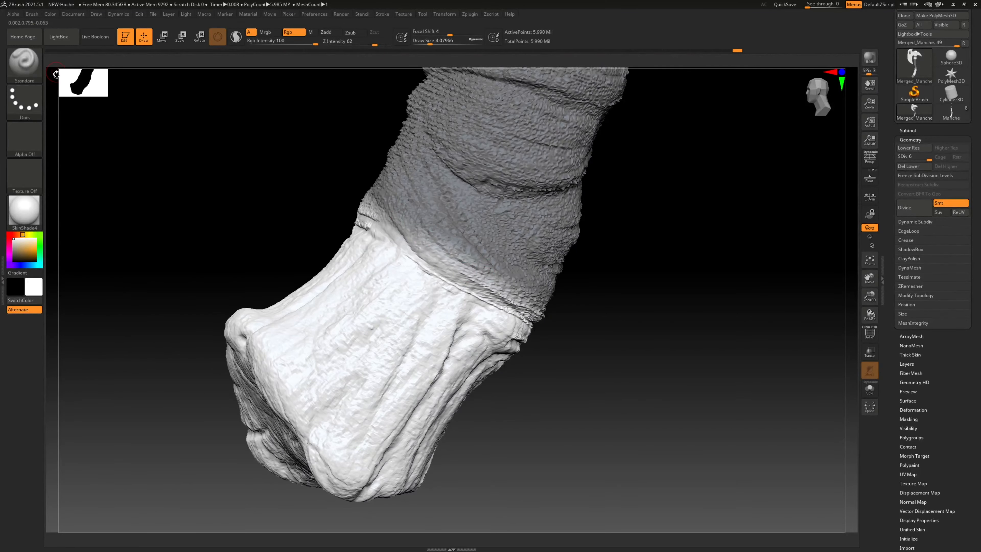
{"action": "key", "text": "ctrl"}
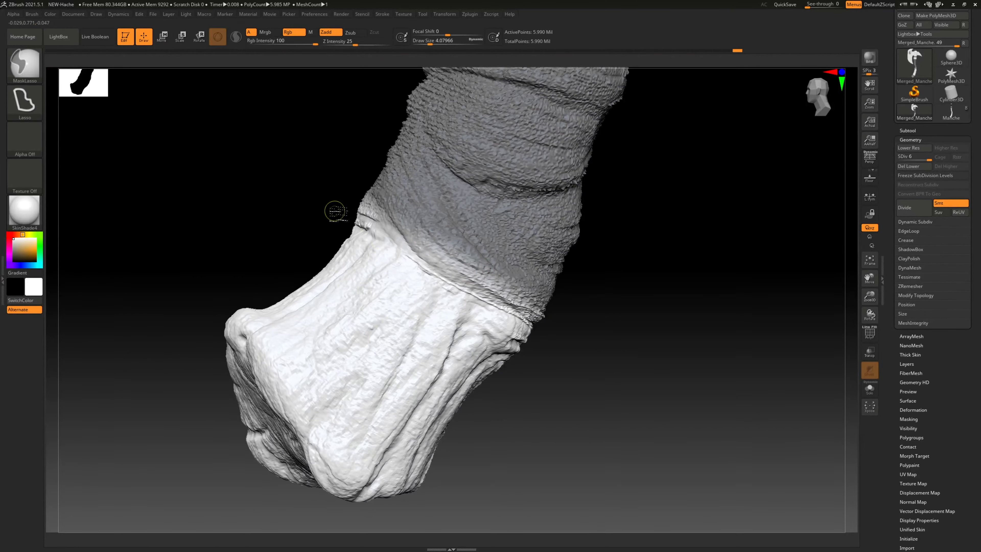
{"action": "mouse_move", "coordinate": [336, 211]}
{"action": "left_mouse_down", "text": "ctrl"}
{"action": "mouse_move", "coordinate": [513, 326]}
{"action": "mouse_move", "coordinate": [578, 332]}
{"action": "mouse_move", "coordinate": [571, 248]}
{"action": "mouse_move", "coordinate": [352, 135]}
{"action": "left_mouse_up", "text": "ctrl"}
- Fill the unmasked wooden handle sections with tan (RGB 193, 156, 99) and reset the active colour to white (255, 255, 255)
{"action": "mouse_move", "coordinate": [571, 285]}
{"action": "left_mouse_down"}
{"action": "mouse_move", "coordinate": [336, 299]}
{"action": "mouse_move", "coordinate": [541, 268]}
{"action": "mouse_move", "coordinate": [544, 403]}
{"action": "left_mouse_up"}
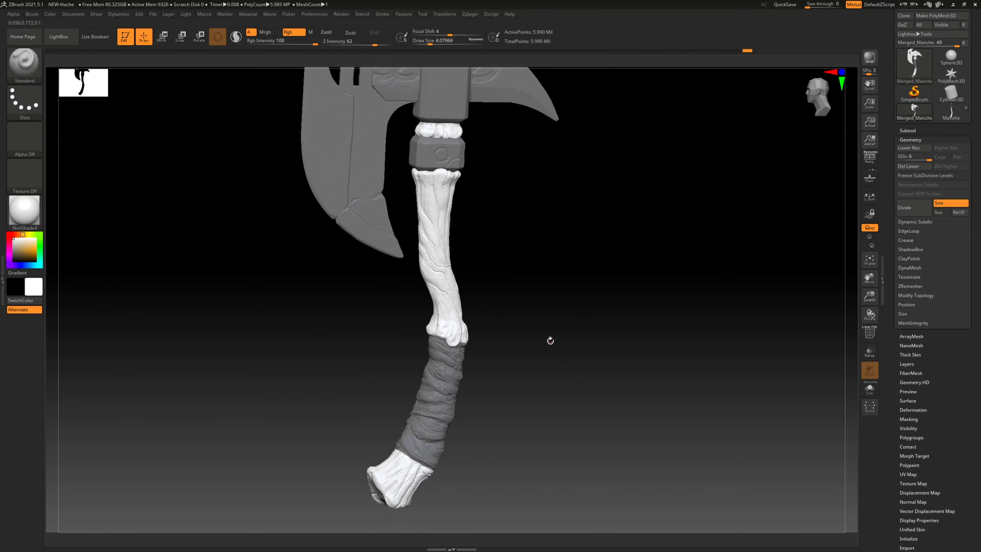
{"action": "mouse_move", "coordinate": [550, 341]}
{"action": "right_mouse_down", "text": "alt"}
{"action": "mouse_move", "coordinate": [574, 337]}
{"action": "mouse_move", "coordinate": [537, 332]}
{"action": "mouse_move", "coordinate": [545, 335]}
{"action": "mouse_move", "coordinate": [560, 296]}
{"action": "right_mouse_up", "text": "alt"}
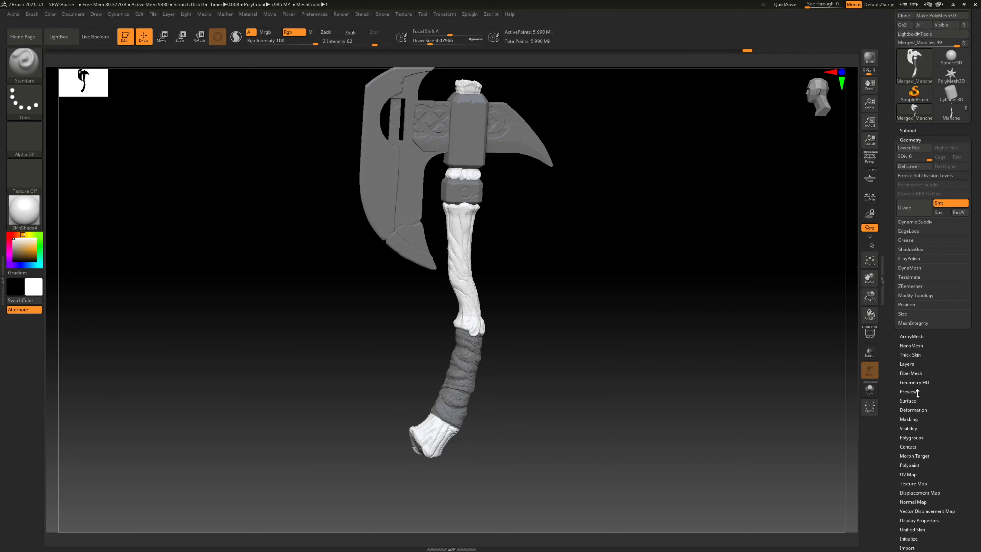
{"action": "left_click", "coordinate": [912, 466]}
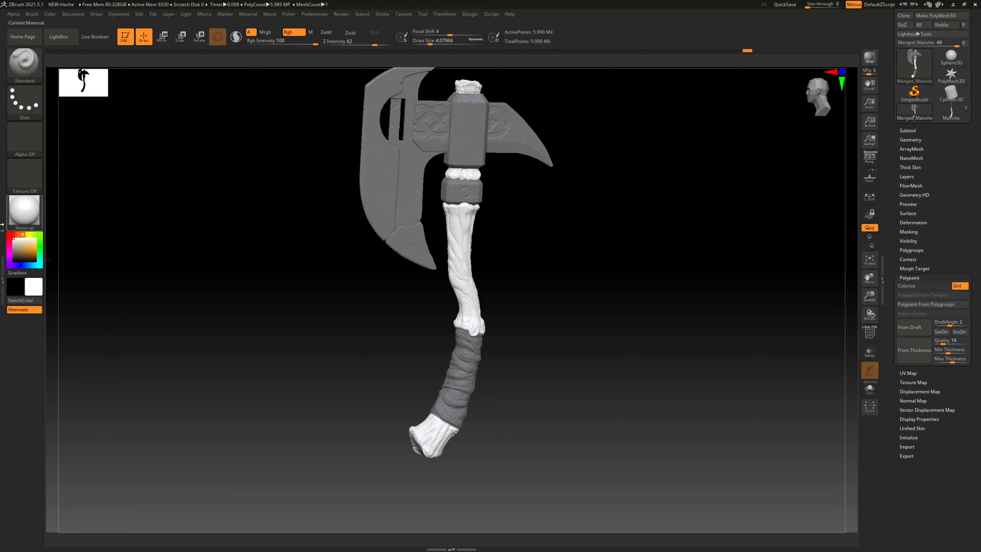
{"action": "left_click", "coordinate": [20, 250]}
{"action": "left_click_drag", "start_coordinate": [20, 251], "coordinate": [21, 250]}
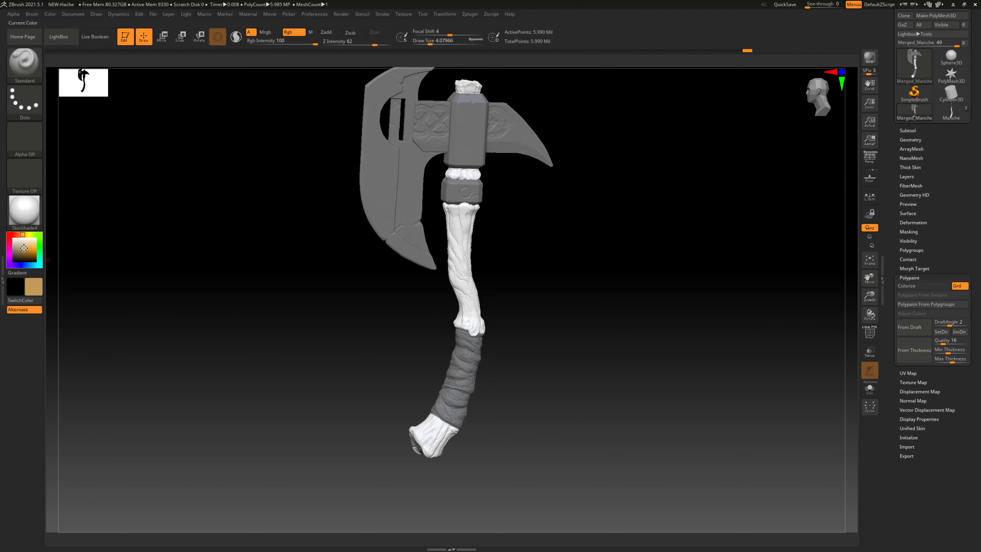
{"action": "left_click_drag", "start_coordinate": [23, 248], "coordinate": [22, 248]}
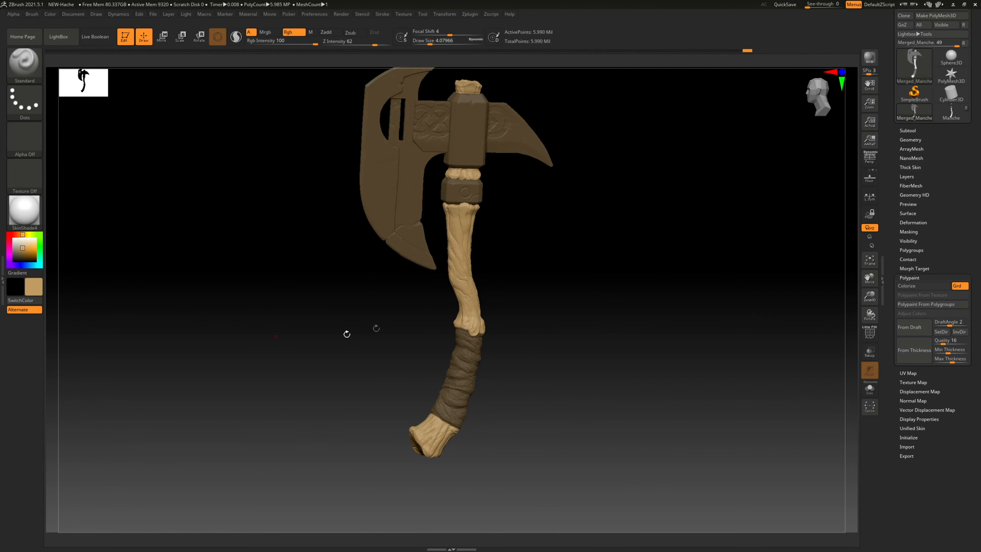
{"action": "left_click", "coordinate": [50, 14]}
{"action": "left_click", "coordinate": [74, 178]}
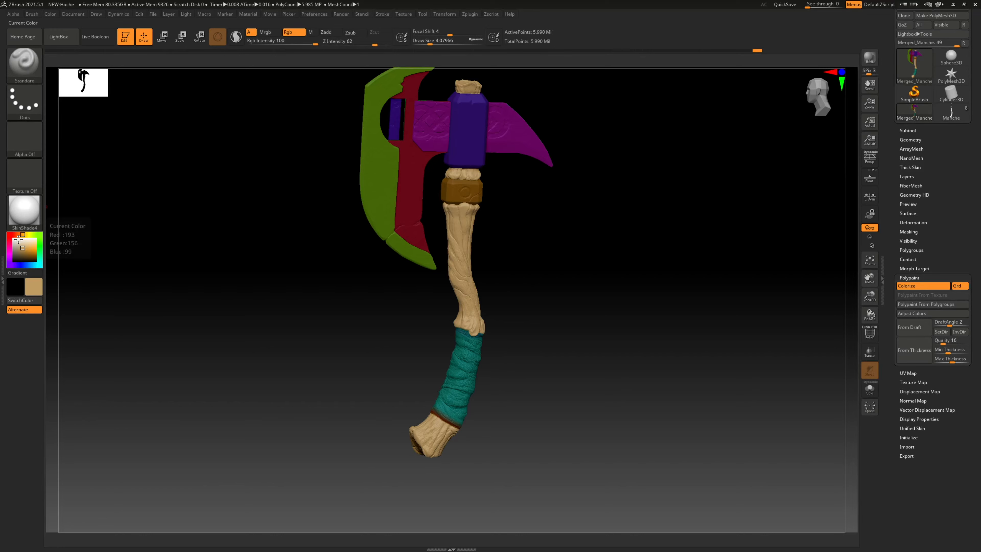
{"action": "mouse_move", "coordinate": [17, 243]}
{"action": "left_mouse_down"}
{"action": "mouse_move", "coordinate": [4, 233]}
{"action": "mouse_move", "coordinate": [12, 257]}
{"action": "mouse_move", "coordinate": [9, 235]}
{"action": "left_mouse_up"}
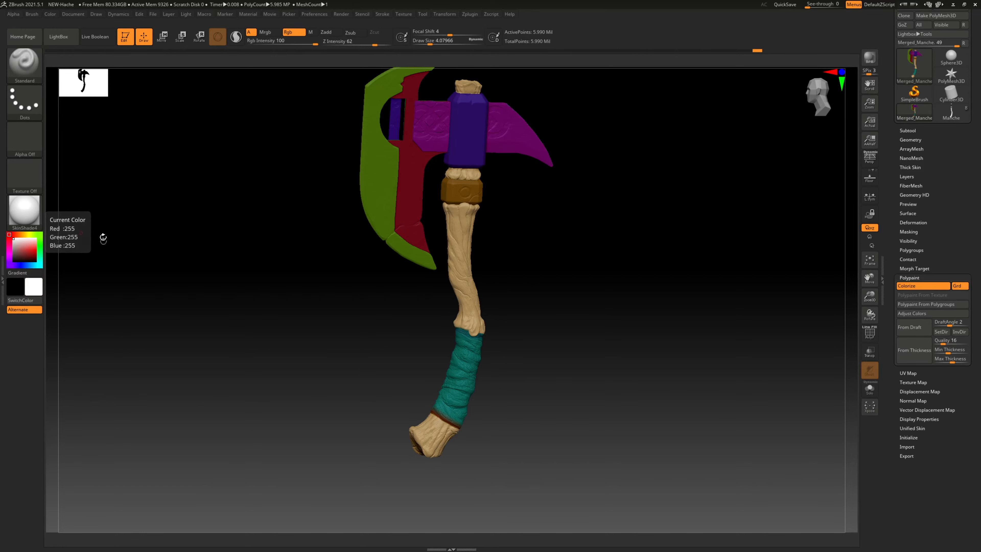
- Invert the mask, fill everything except the wooden handle sections with white (255, 255, 255), and invert the mask back
{"action": "left_click", "coordinate": [244, 246], "text": "ctrl"}
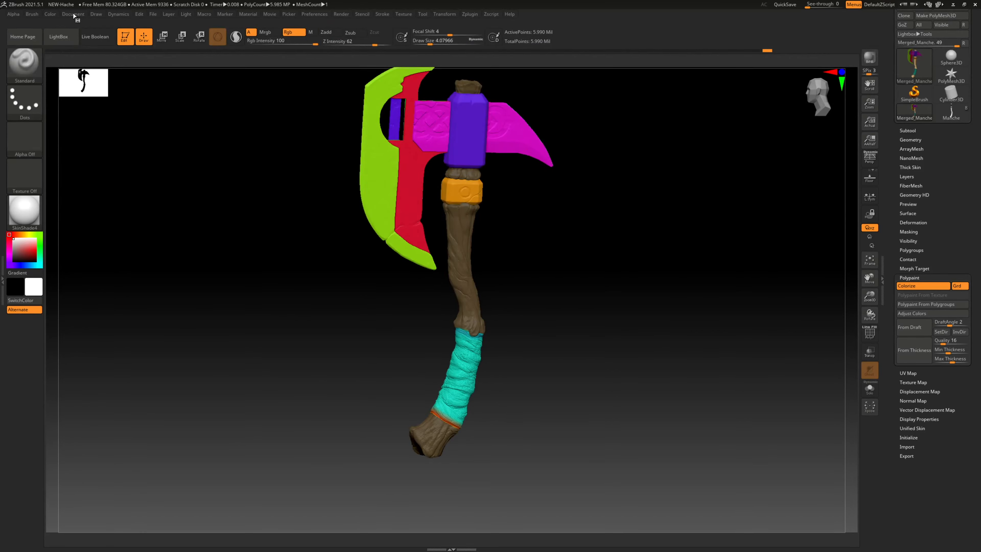
{"action": "left_click", "coordinate": [49, 14]}
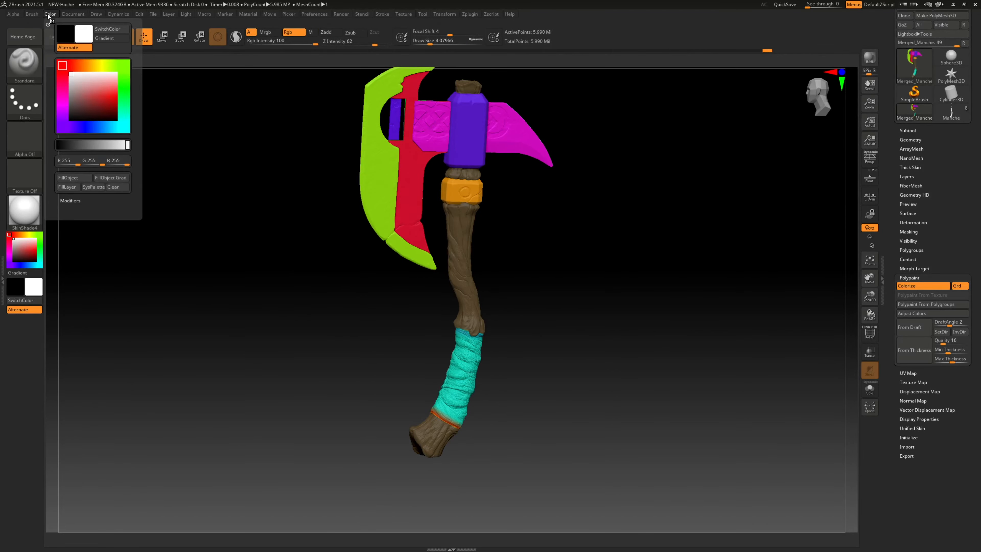
{"action": "left_click", "coordinate": [68, 177]}
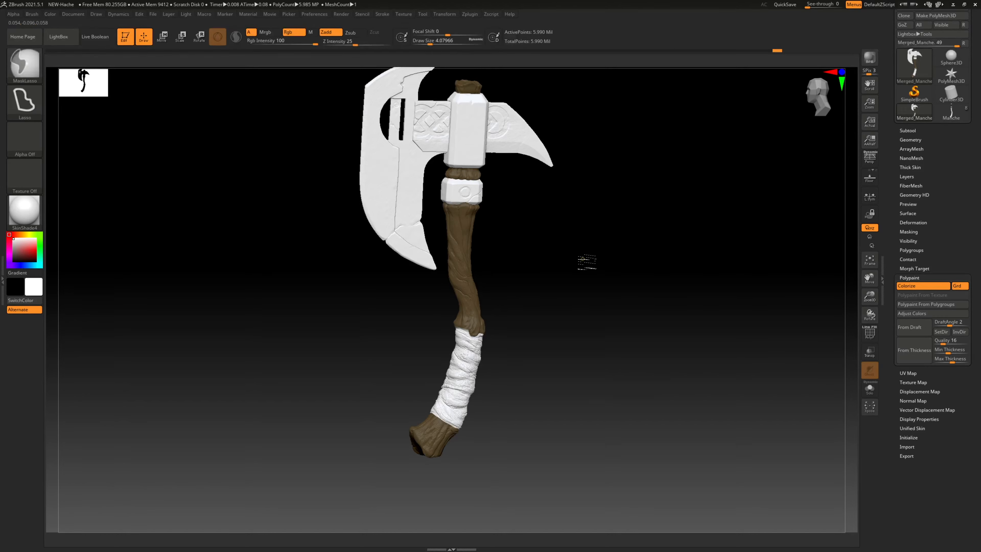
{"action": "left_click", "coordinate": [587, 264], "text": "ctrl"}
- Lasso-unmask the leftover strip between the wooden collar and the wrap's upper edge on the axe's front face
{"action": "mouse_move", "coordinate": [598, 278]}
{"action": "left_mouse_down"}
{"action": "mouse_move", "coordinate": [587, 263]}
{"action": "mouse_move", "coordinate": [552, 266]}
{"action": "left_mouse_up"}
{"action": "mouse_move", "coordinate": [458, 344]}
{"action": "right_mouse_down", "text": "alt"}
{"action": "mouse_move", "coordinate": [456, 226]}
{"action": "mouse_move", "coordinate": [637, 215]}
{"action": "right_mouse_up", "text": "alt"}
{"action": "right_click_drag", "start_coordinate": [445, 228], "coordinate": [370, 272], "text": "alt"}
{"action": "right_click_drag", "start_coordinate": [443, 296], "coordinate": [482, 226], "text": "alt"}
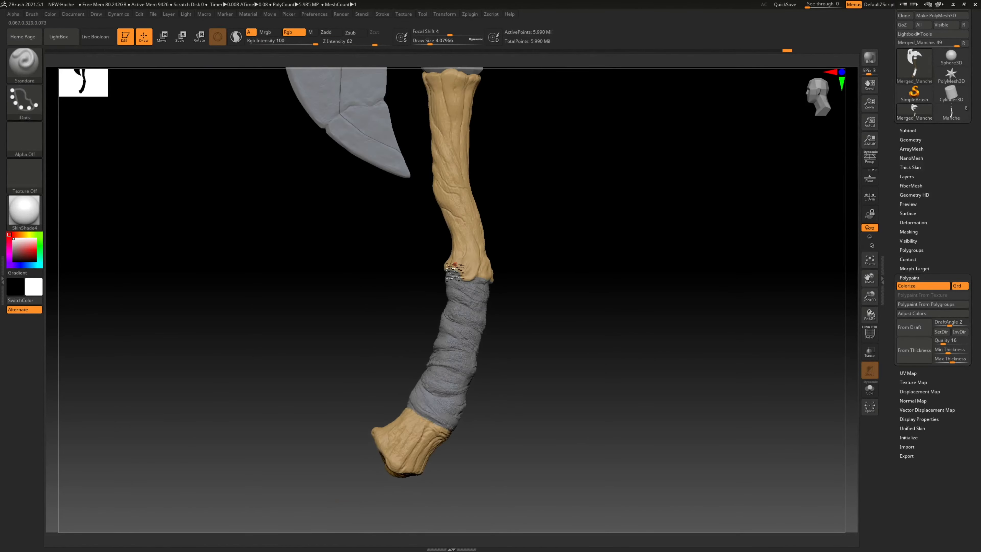
{"action": "right_click_drag", "start_coordinate": [460, 267], "coordinate": [670, 280], "text": "ctrl"}
{"action": "right_click_drag", "start_coordinate": [480, 282], "coordinate": [520, 288], "text": "ctrl"}
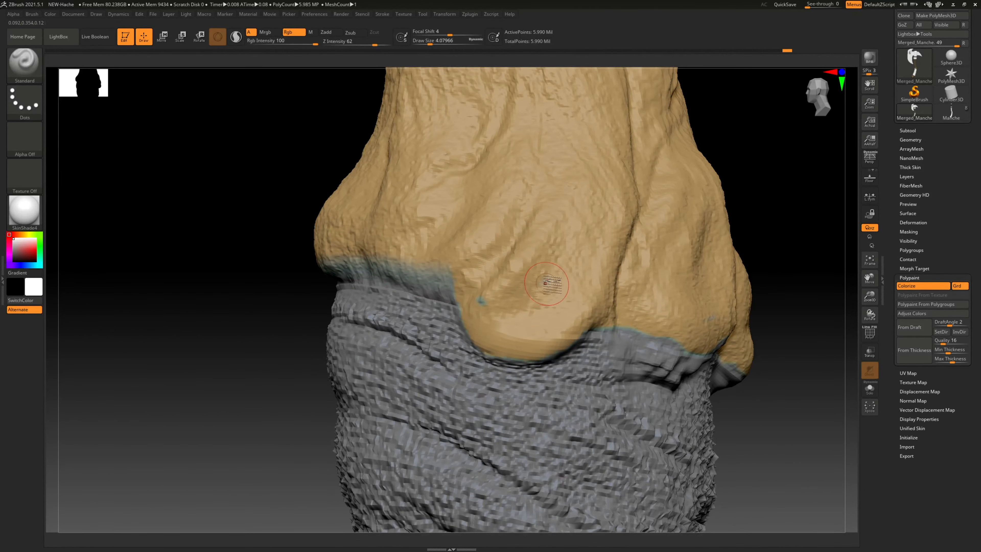
{"action": "mouse_move", "coordinate": [548, 283]}
{"action": "right_mouse_down", "text": "ctrl"}
{"action": "mouse_move", "coordinate": [497, 266]}
{"action": "mouse_move", "coordinate": [514, 272]}
{"action": "right_mouse_up", "text": "ctrl"}
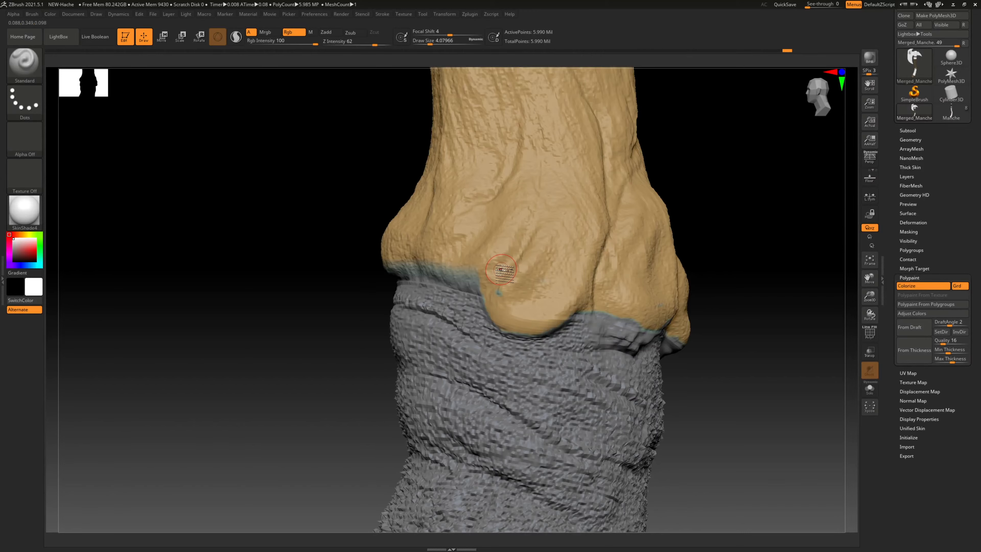
{"action": "key", "text": "ctrl"}
{"action": "mouse_move", "coordinate": [465, 278]}
{"action": "left_mouse_down", "text": "ctrl"}
{"action": "mouse_move", "coordinate": [429, 272]}
{"action": "mouse_move", "coordinate": [479, 251]}
{"action": "mouse_move", "coordinate": [370, 236]}
{"action": "mouse_move", "coordinate": [358, 267]}
{"action": "mouse_move", "coordinate": [474, 290]}
{"action": "mouse_move", "coordinate": [494, 282]}
{"action": "mouse_move", "coordinate": [482, 263]}
{"action": "left_mouse_up", "text": "ctrl"}
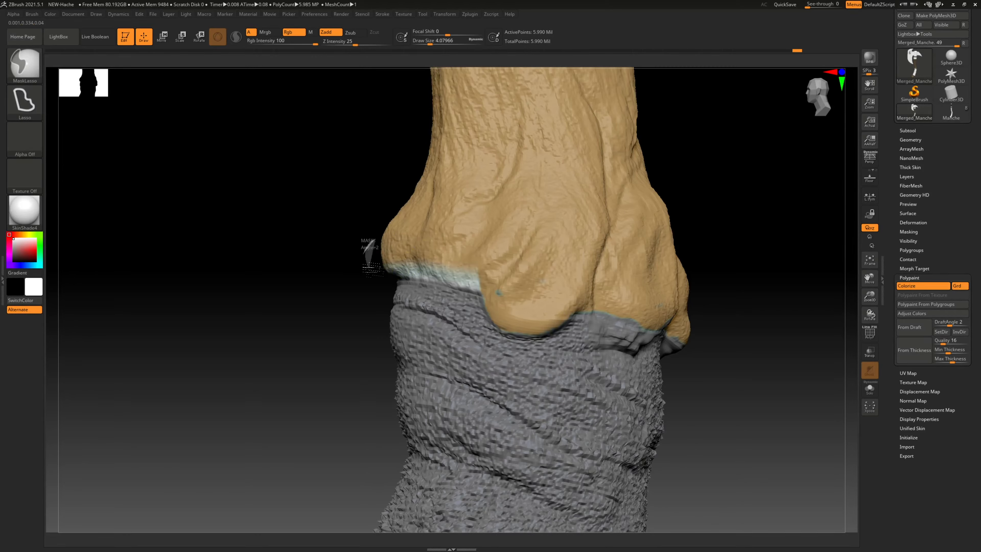
{"action": "mouse_move", "coordinate": [381, 242]}
{"action": "left_mouse_down", "text": "ctrl"}
{"action": "mouse_move", "coordinate": [369, 266]}
{"action": "mouse_move", "coordinate": [474, 299]}
{"action": "mouse_move", "coordinate": [502, 294]}
{"action": "mouse_move", "coordinate": [491, 238]}
{"action": "mouse_move", "coordinate": [371, 244]}
{"action": "left_mouse_up", "text": "ctrl"}
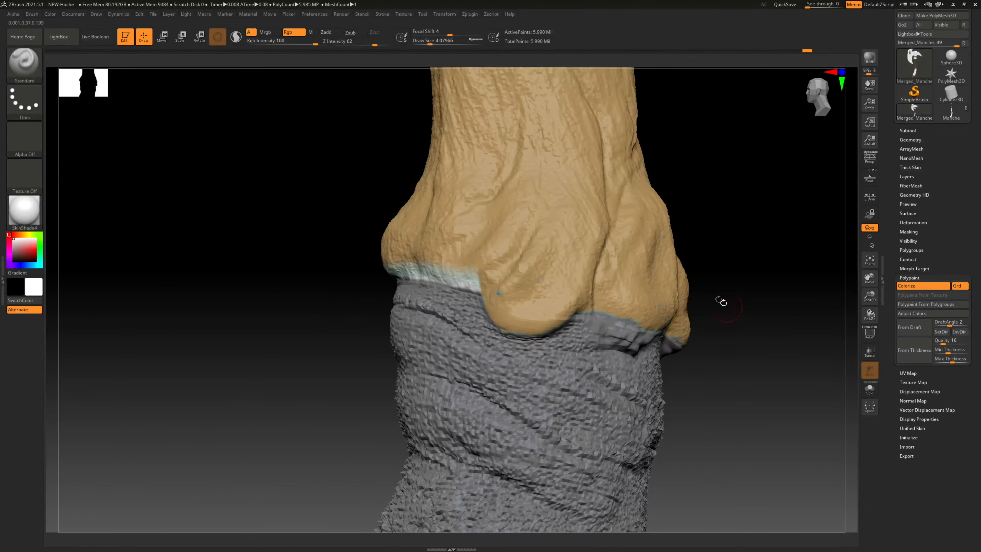
- Lasso-unmask the rest of the strip above the wrap on the blade-facing side of the handle
{"action": "mouse_move", "coordinate": [728, 278]}
{"action": "left_mouse_down"}
{"action": "mouse_move", "coordinate": [755, 280]}
{"action": "mouse_move", "coordinate": [737, 284]}
{"action": "left_mouse_up"}
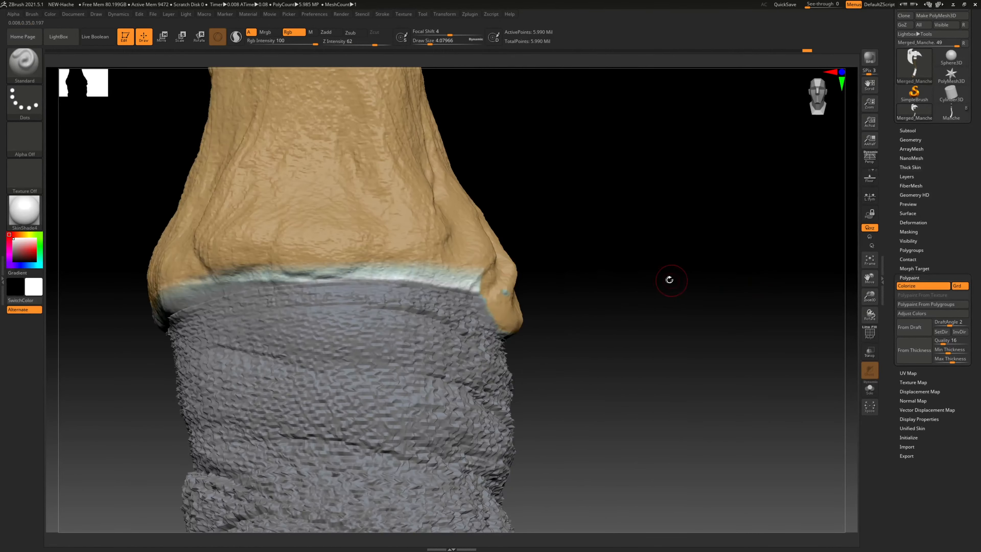
{"action": "left_click_drag", "start_coordinate": [652, 282], "coordinate": [771, 250], "text": "alt"}
{"action": "left_click_drag", "start_coordinate": [718, 235], "coordinate": [728, 236]}
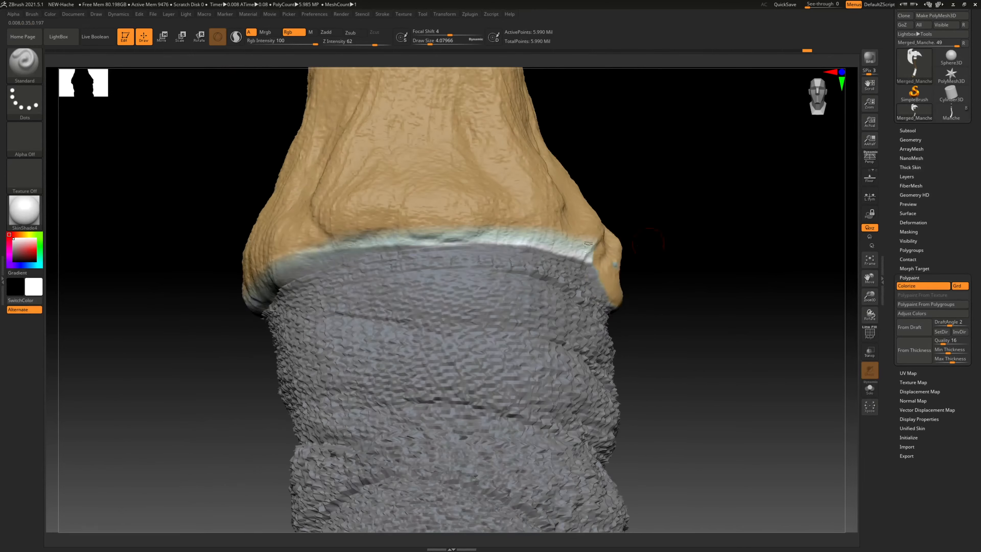
{"action": "mouse_move", "coordinate": [191, 253]}
{"action": "left_mouse_down", "text": "ctrl"}
{"action": "mouse_move", "coordinate": [219, 322]}
{"action": "mouse_move", "coordinate": [264, 315]}
{"action": "mouse_move", "coordinate": [315, 271]}
{"action": "mouse_move", "coordinate": [357, 255]}
{"action": "mouse_move", "coordinate": [483, 236]}
{"action": "mouse_move", "coordinate": [476, 182]}
{"action": "mouse_move", "coordinate": [331, 196]}
{"action": "mouse_move", "coordinate": [191, 252]}
{"action": "left_mouse_up", "text": "ctrl"}
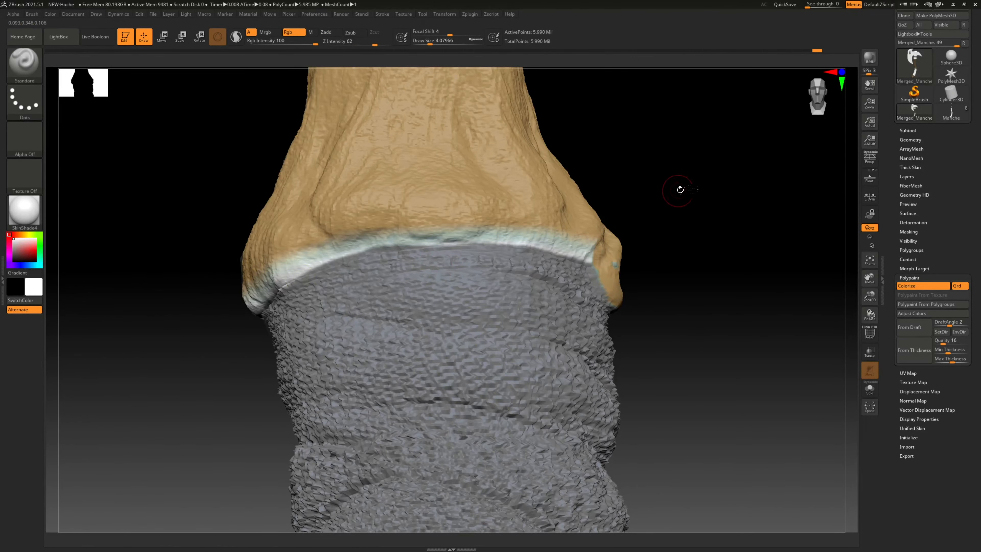
- Continue unmasking the strip along the wrap's upper edge around the reverse face of the handle
{"action": "mouse_move", "coordinate": [680, 189]}
{"action": "left_mouse_down"}
{"action": "mouse_move", "coordinate": [718, 181]}
{"action": "mouse_move", "coordinate": [681, 208]}
{"action": "left_mouse_up"}
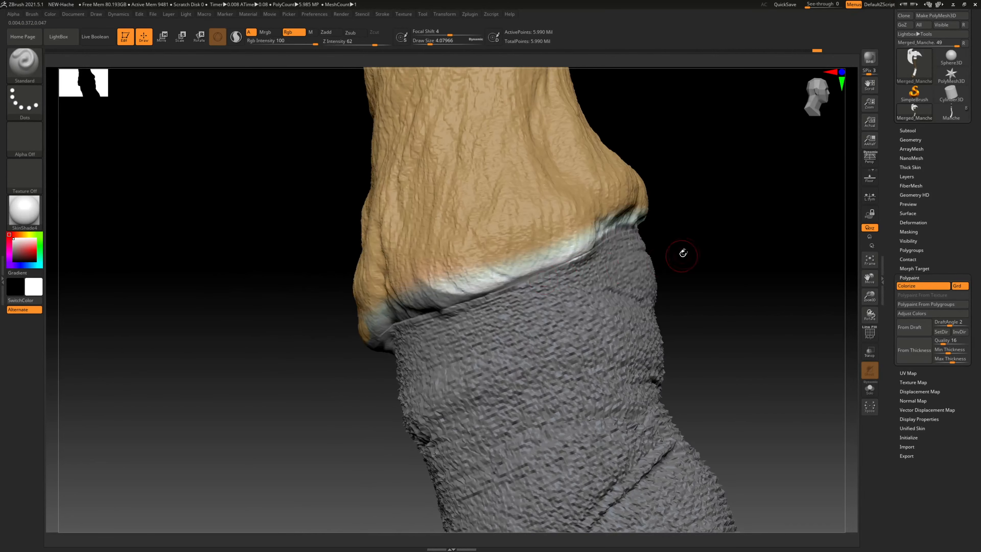
{"action": "left_click_drag", "start_coordinate": [683, 253], "coordinate": [674, 223]}
{"action": "key", "text": "ctrl"}
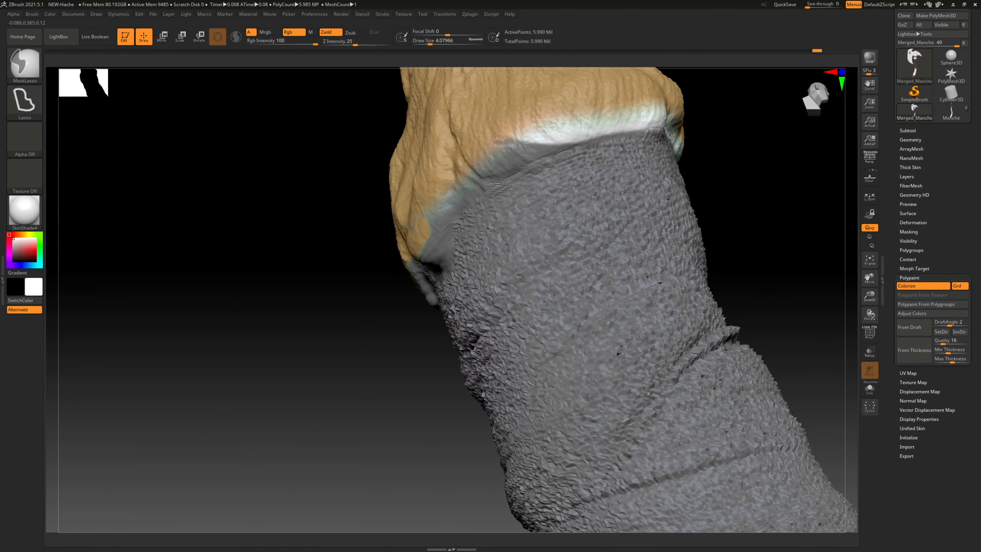
{"action": "mouse_move", "coordinate": [490, 185]}
{"action": "left_mouse_down", "text": "ctrl"}
{"action": "mouse_move", "coordinate": [413, 261]}
{"action": "mouse_move", "coordinate": [313, 212]}
{"action": "mouse_move", "coordinate": [480, 99]}
{"action": "mouse_move", "coordinate": [591, 132]}
{"action": "left_mouse_up", "text": "ctrl"}
{"action": "key", "text": "ctrl"}
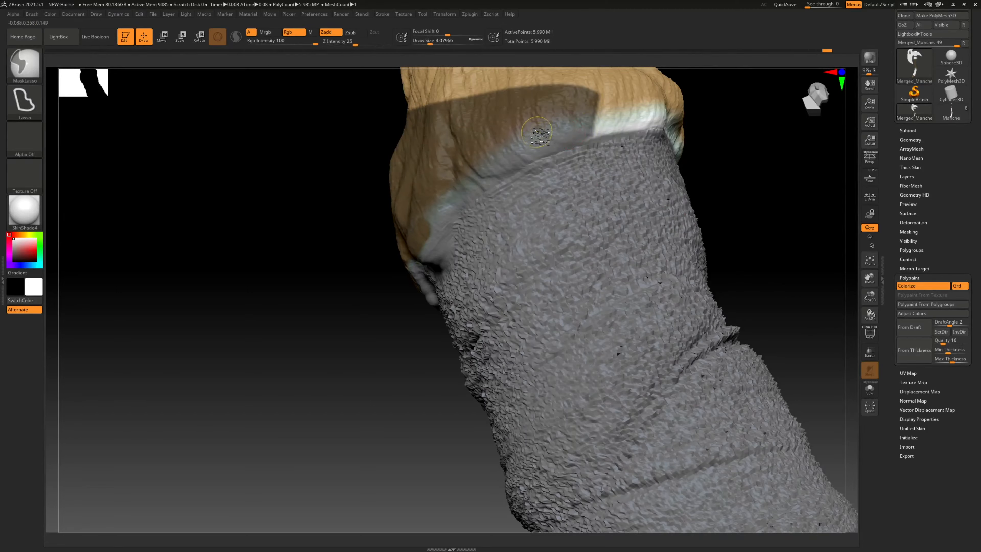
{"action": "left_click", "coordinate": [536, 132], "text": "ctrl"}
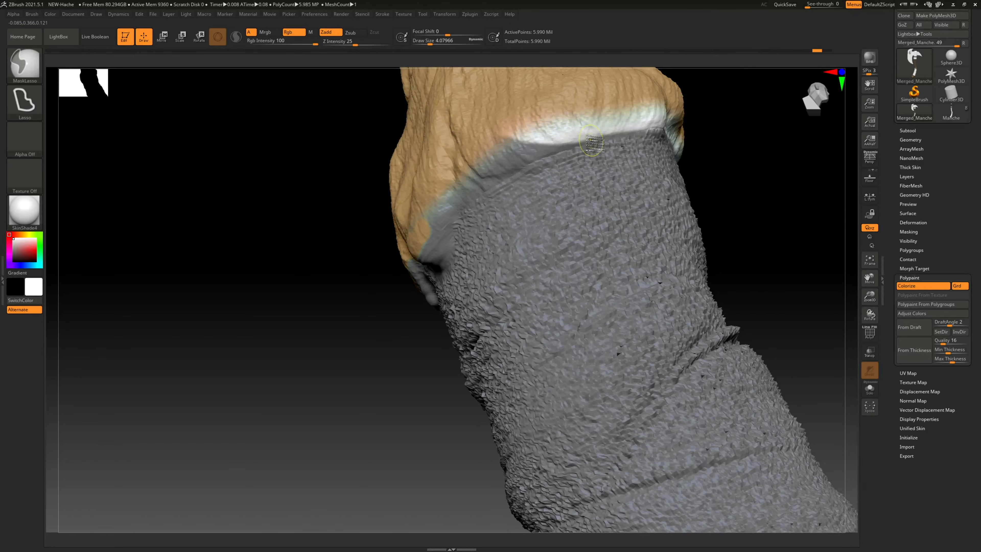
{"action": "mouse_move", "coordinate": [591, 143]}
{"action": "left_mouse_down", "text": "ctrl"}
{"action": "mouse_move", "coordinate": [403, 260]}
{"action": "mouse_move", "coordinate": [452, 123]}
{"action": "mouse_move", "coordinate": [612, 116]}
{"action": "mouse_move", "coordinate": [593, 144]}
{"action": "left_mouse_up", "text": "ctrl"}
{"action": "right_click_drag", "start_coordinate": [575, 205], "coordinate": [434, 267], "text": "ctrl"}
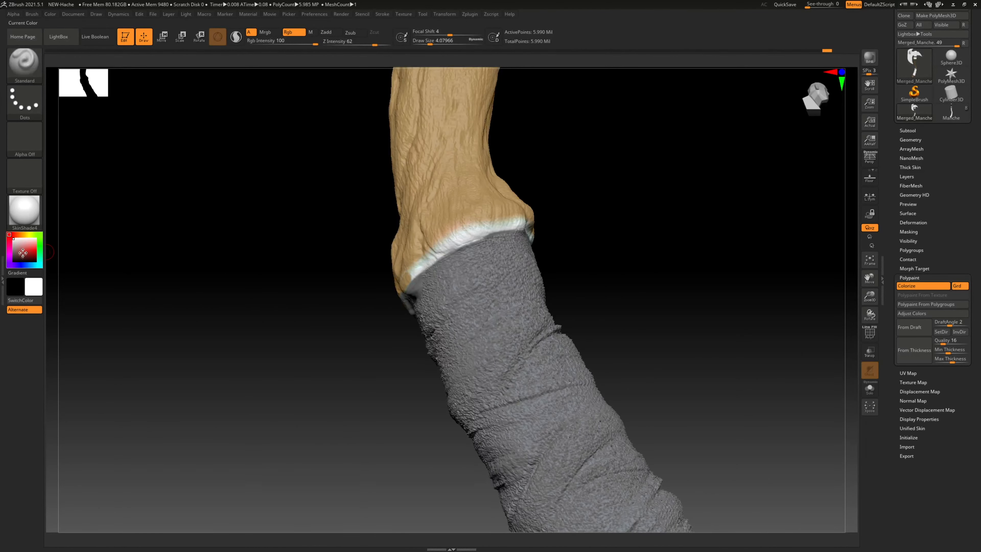
- Sample the handle's tan as the active colour and paint over the white strip above the wrap with the Standard brush
{"action": "mouse_move", "coordinate": [22, 253]}
{"action": "left_mouse_down"}
{"action": "mouse_move", "coordinate": [272, 209]}
{"action": "mouse_move", "coordinate": [473, 197]}
{"action": "mouse_move", "coordinate": [491, 181]}
{"action": "mouse_move", "coordinate": [452, 214]}
{"action": "left_mouse_up"}
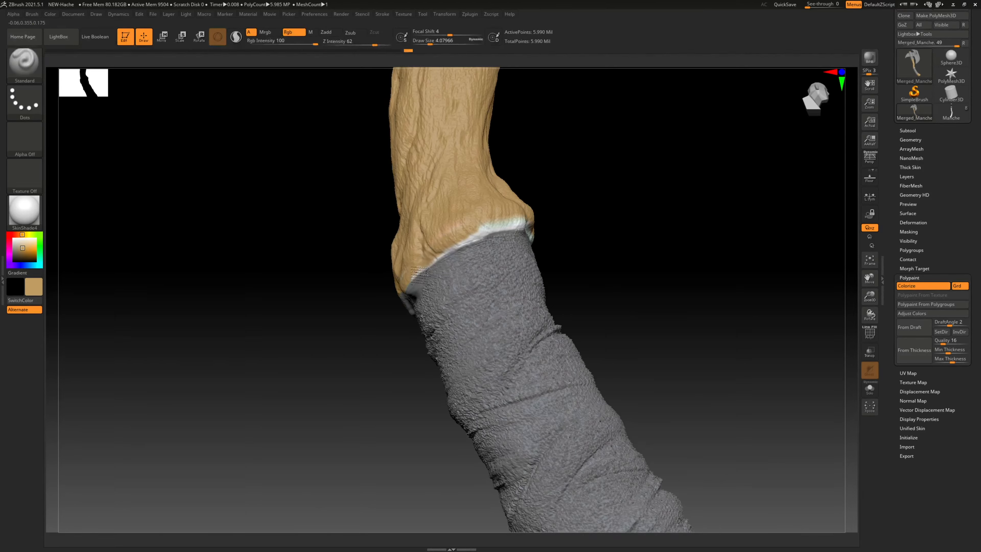
{"action": "mouse_move", "coordinate": [451, 255]}
{"action": "left_mouse_down"}
{"action": "mouse_move", "coordinate": [518, 222]}
{"action": "mouse_move", "coordinate": [476, 249]}
{"action": "left_mouse_up"}
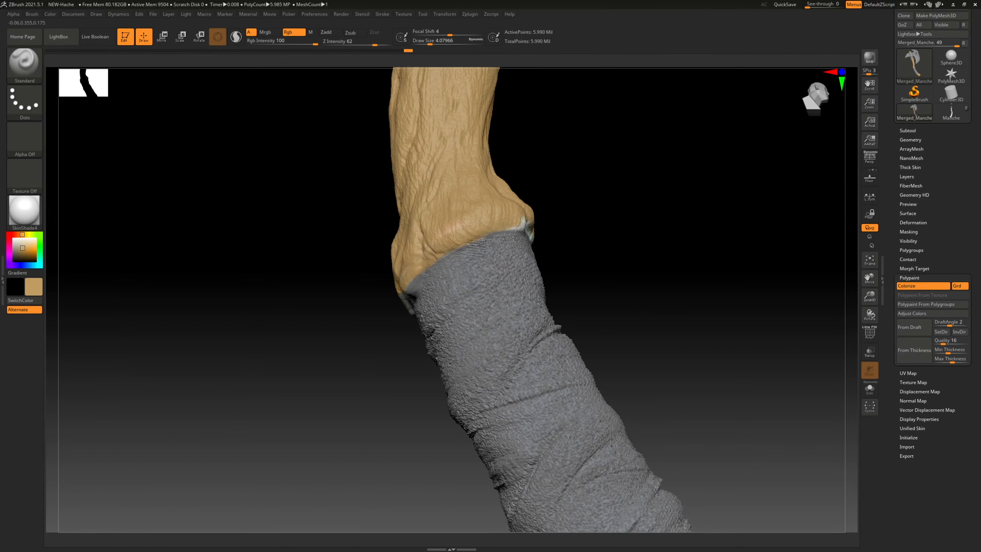
{"action": "mouse_move", "coordinate": [616, 255]}
{"action": "left_mouse_down"}
{"action": "mouse_move", "coordinate": [484, 220]}
{"action": "mouse_move", "coordinate": [537, 228]}
{"action": "mouse_move", "coordinate": [540, 215]}
{"action": "mouse_move", "coordinate": [601, 292]}
{"action": "left_mouse_up"}
{"action": "key", "text": "space"}
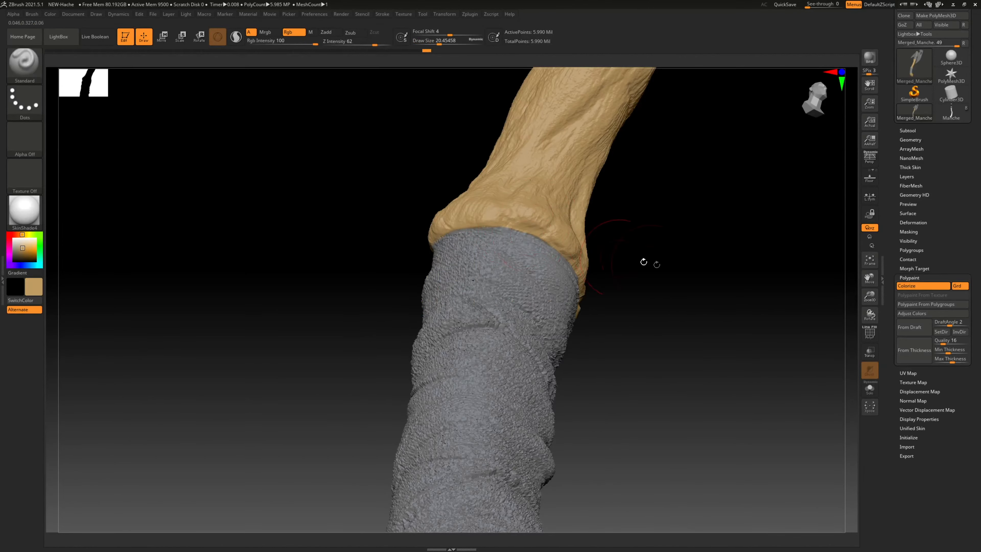
- Examine the tan paint along the handle and both ends of the wrap from several angles
{"action": "mouse_move", "coordinate": [644, 261]}
{"action": "left_mouse_down"}
{"action": "mouse_move", "coordinate": [640, 248]}
{"action": "mouse_move", "coordinate": [566, 296]}
{"action": "left_mouse_up"}
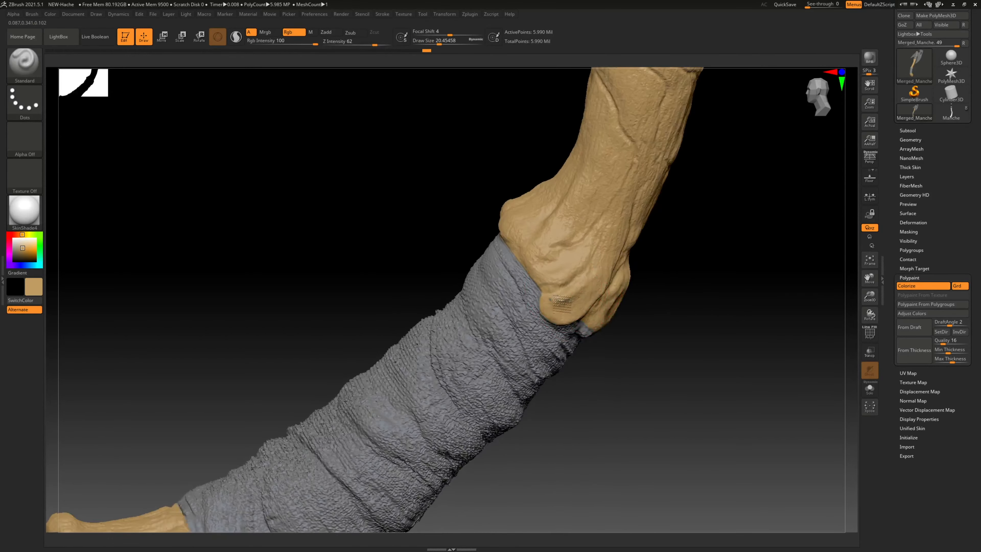
{"action": "right_click_drag", "start_coordinate": [601, 258], "coordinate": [490, 279], "text": "ctrl"}
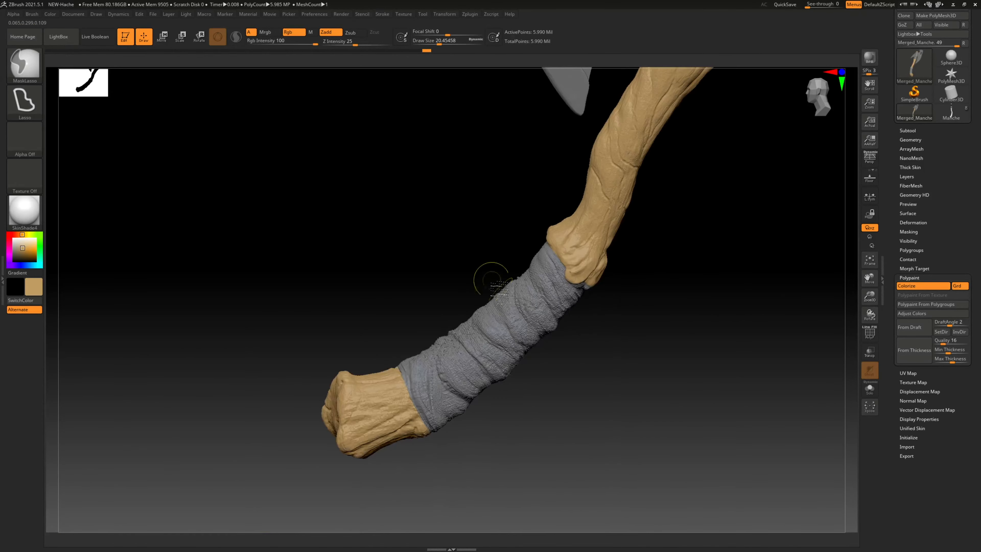
{"action": "left_click_drag", "start_coordinate": [591, 386], "coordinate": [644, 339]}
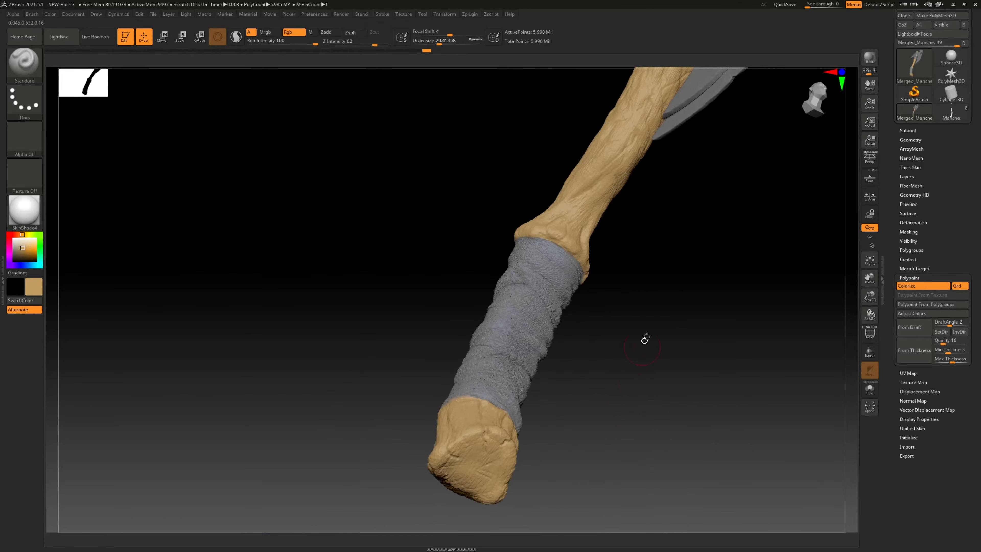
{"action": "right_click_drag", "start_coordinate": [644, 339], "coordinate": [589, 311], "text": "ctrl"}
{"action": "left_click_drag", "start_coordinate": [647, 235], "coordinate": [504, 265], "text": "alt"}
{"action": "left_click_drag", "start_coordinate": [504, 223], "coordinate": [507, 237], "text": "alt"}
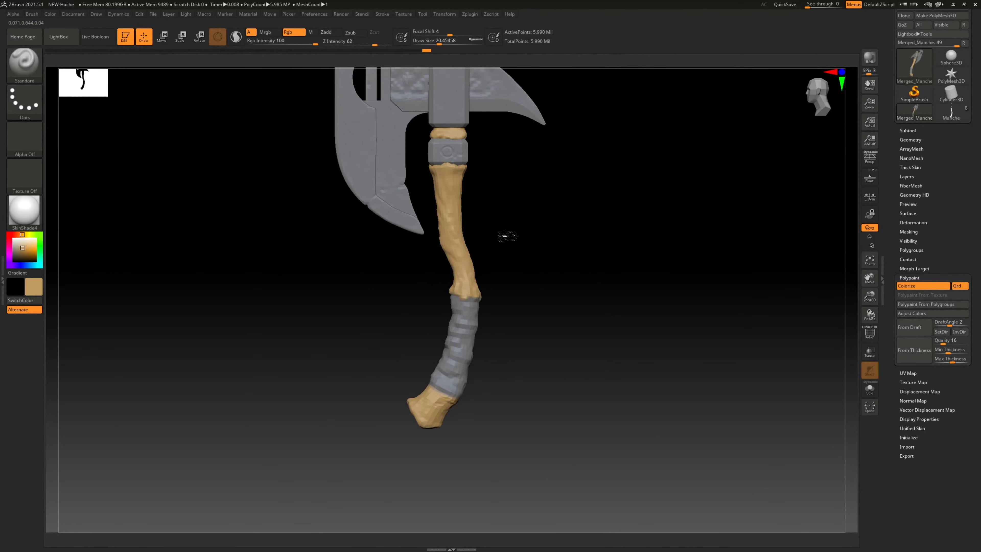
{"action": "right_click_drag", "start_coordinate": [506, 238], "coordinate": [636, 192], "text": "ctrl"}
{"action": "left_click_drag", "start_coordinate": [597, 240], "coordinate": [572, 363], "text": "alt"}
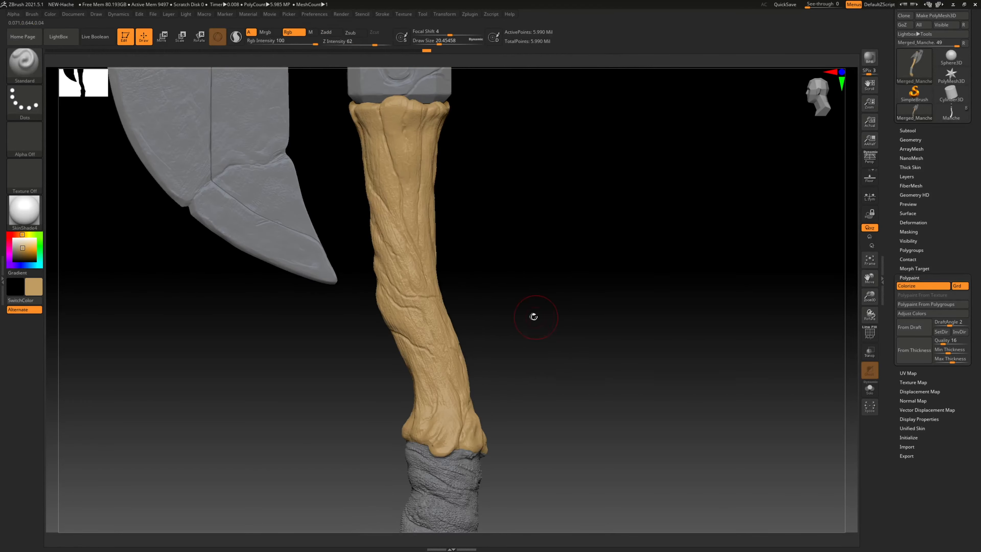
{"action": "left_click_drag", "start_coordinate": [537, 312], "coordinate": [544, 121], "text": "alt"}
{"action": "left_click_drag", "start_coordinate": [563, 167], "coordinate": [511, 181], "text": "alt"}
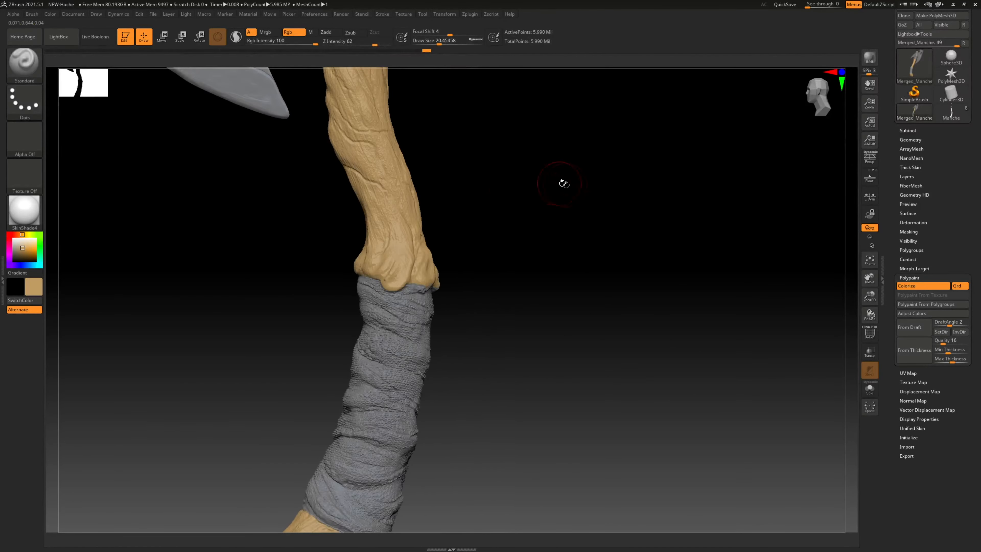
{"action": "right_click_drag", "start_coordinate": [573, 194], "coordinate": [524, 195], "text": "ctrl"}
{"action": "left_click_drag", "start_coordinate": [513, 201], "coordinate": [554, 247], "text": "alt"}
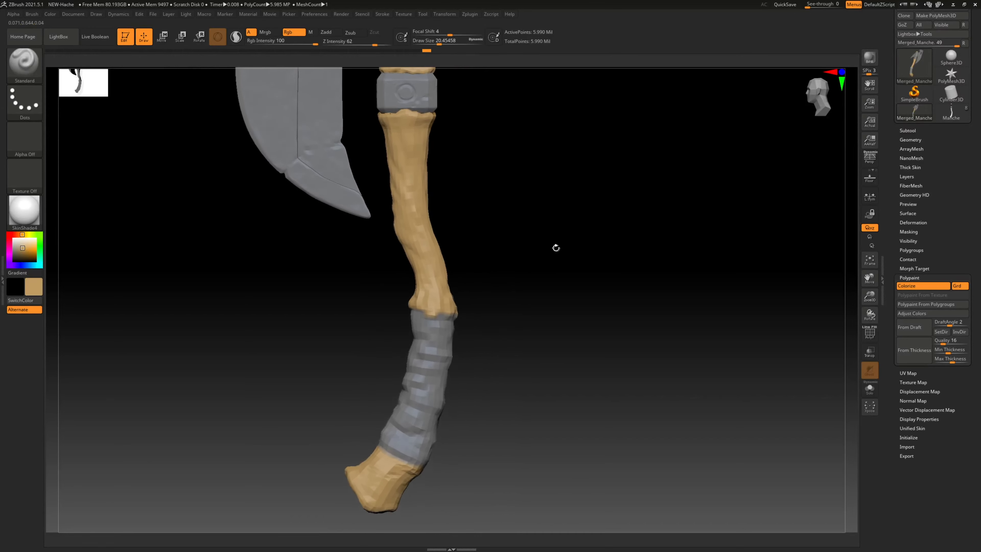
- Try applying Mask By Cavity to the mesh, inspect the cracks in the handle wood, and undo the mask
{"action": "left_click", "coordinate": [908, 277]}
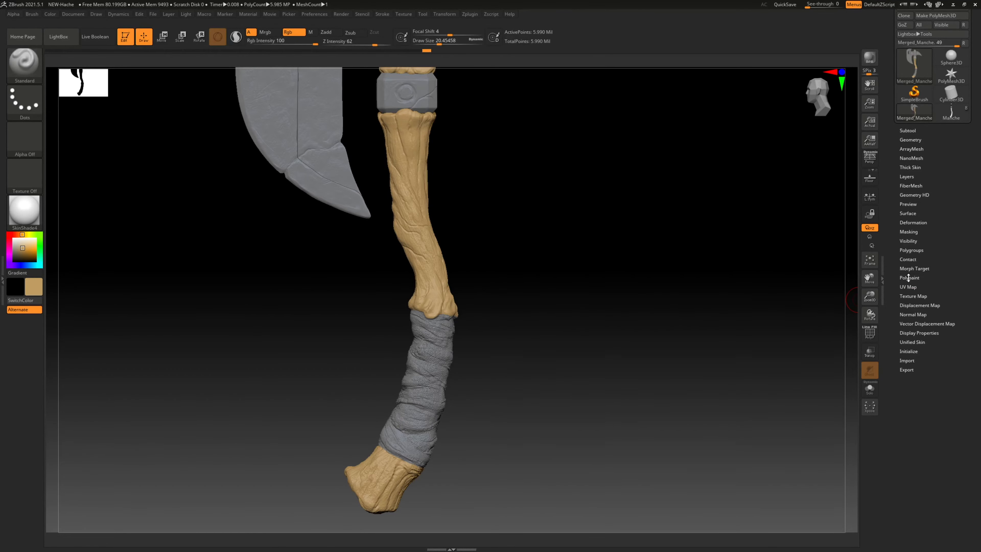
{"action": "left_click", "coordinate": [908, 231]}
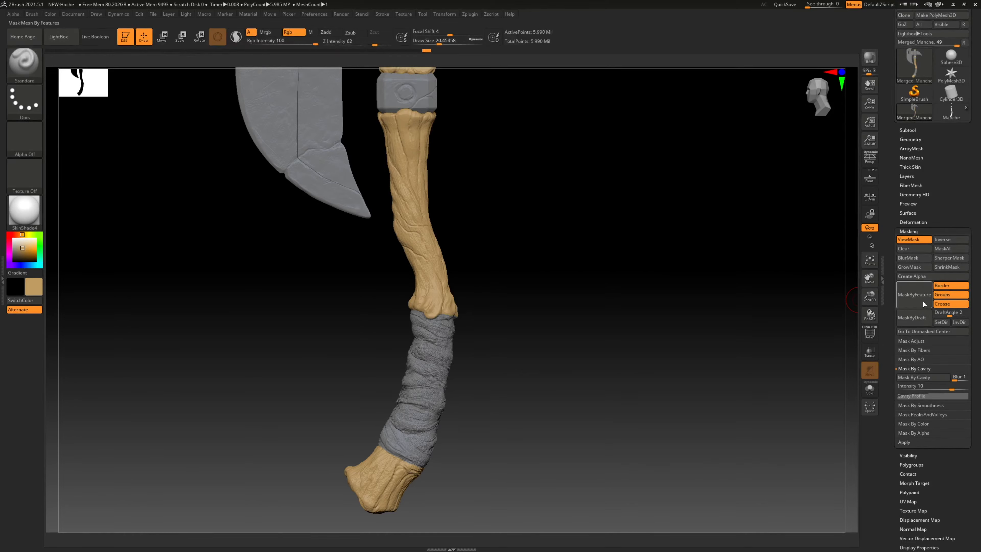
{"action": "left_click", "coordinate": [923, 378]}
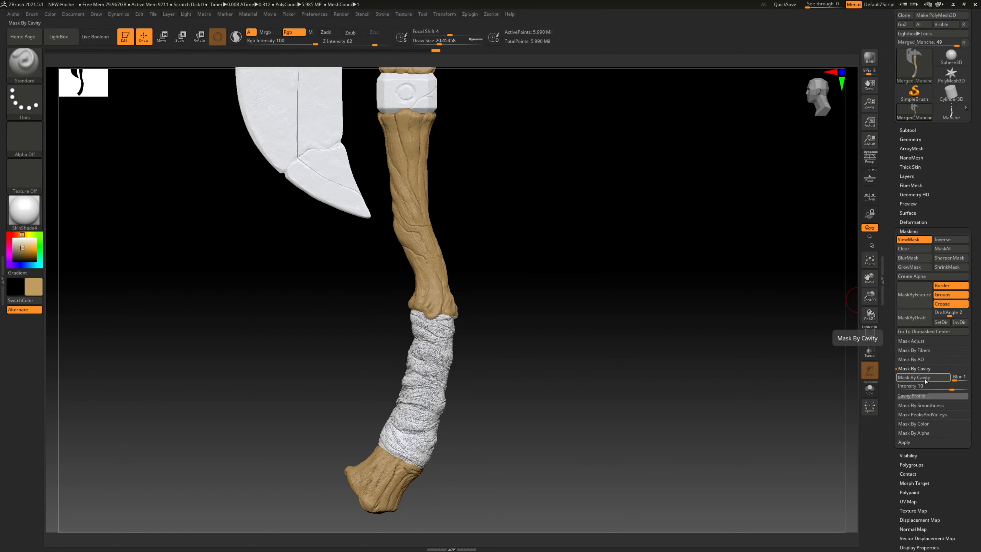
{"action": "mouse_move", "coordinate": [456, 166]}
{"action": "right_mouse_down", "text": "alt"}
{"action": "mouse_move", "coordinate": [438, 248]}
{"action": "mouse_move", "coordinate": [465, 179]}
{"action": "mouse_move", "coordinate": [565, 215]}
{"action": "right_mouse_up", "text": "alt"}
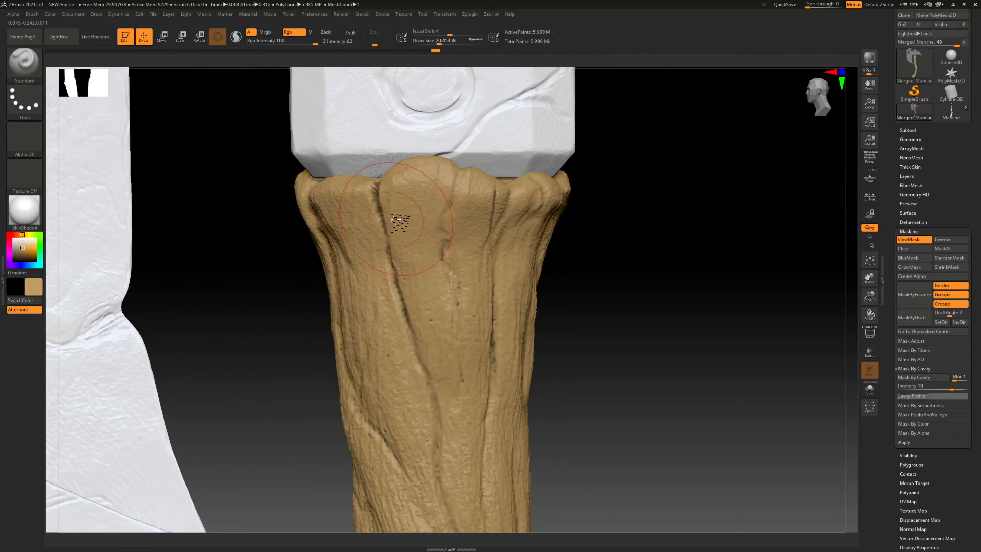
{"action": "right_click_drag", "start_coordinate": [432, 219], "coordinate": [151, 260], "text": "ctrl"}
{"action": "mouse_move", "coordinate": [441, 271]}
{"action": "right_mouse_down", "text": "ctrl"}
{"action": "mouse_move", "coordinate": [342, 267]}
{"action": "mouse_move", "coordinate": [478, 270]}
{"action": "mouse_move", "coordinate": [613, 224]}
{"action": "right_mouse_up", "text": "ctrl"}
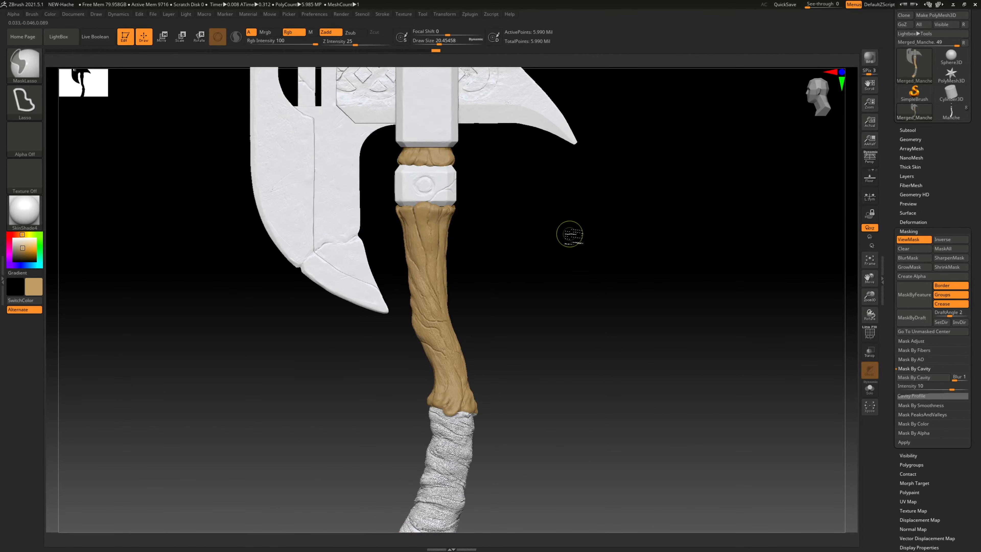
{"action": "key", "text": "ctrl+z"}
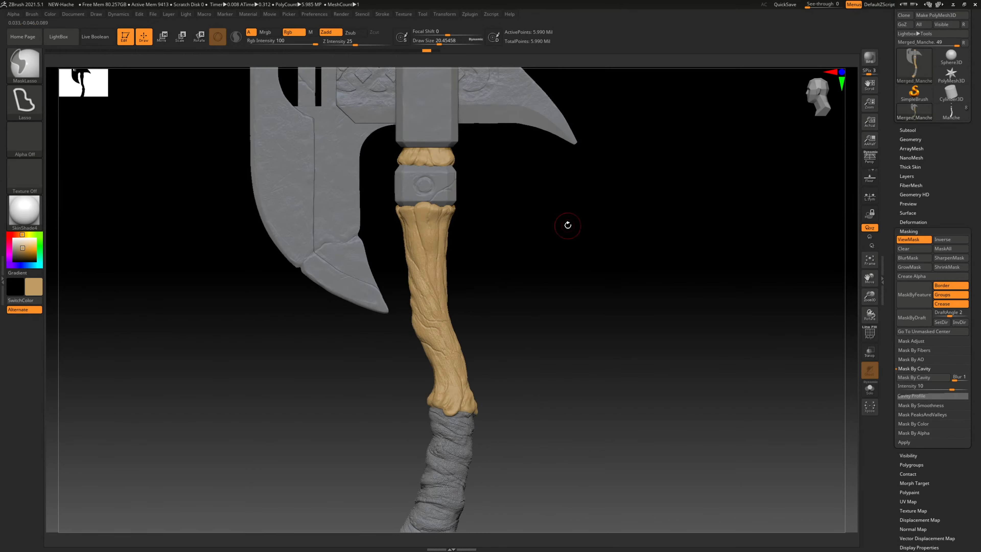
{"action": "right_click_drag", "start_coordinate": [568, 235], "coordinate": [558, 181], "text": "alt"}
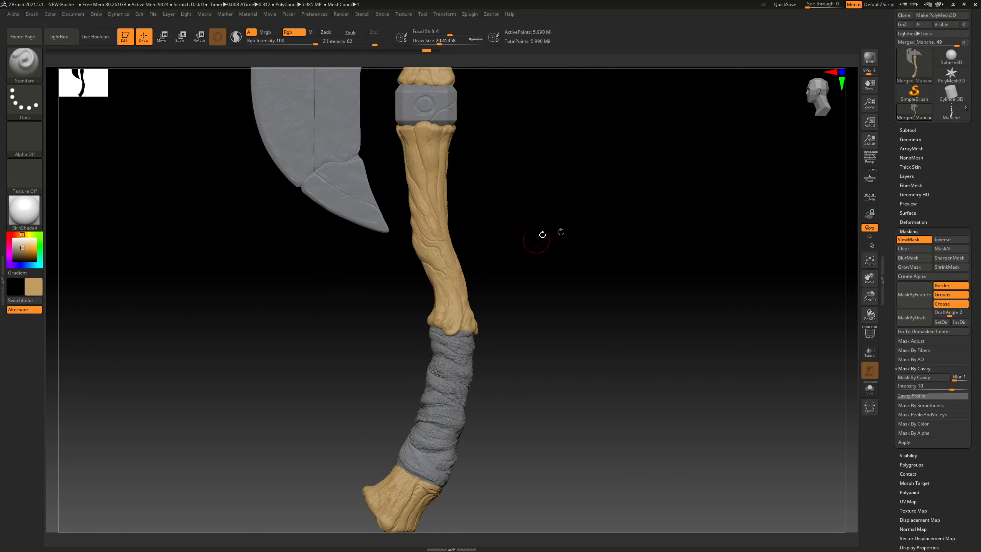
{"action": "left_click_drag", "start_coordinate": [575, 251], "coordinate": [547, 347]}
{"action": "right_click_drag", "start_coordinate": [569, 314], "coordinate": [486, 309], "text": "ctrl"}
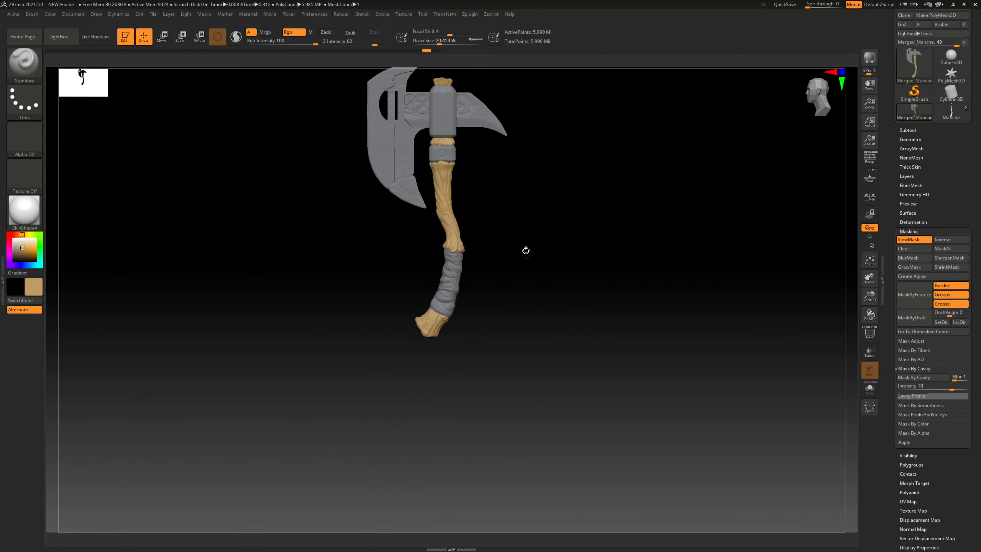
{"action": "right_click_drag", "start_coordinate": [525, 250], "coordinate": [580, 239], "text": "alt"}
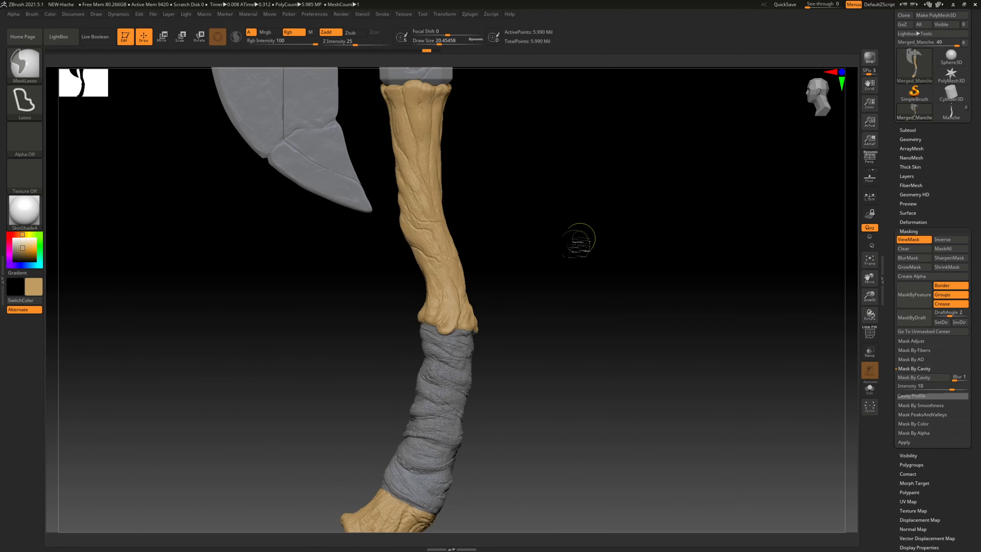
- Invert the mask so only the handle wrap is paintable and choose a brick red as the active colour
{"action": "right_click_drag", "start_coordinate": [557, 333], "coordinate": [545, 182], "text": "alt"}
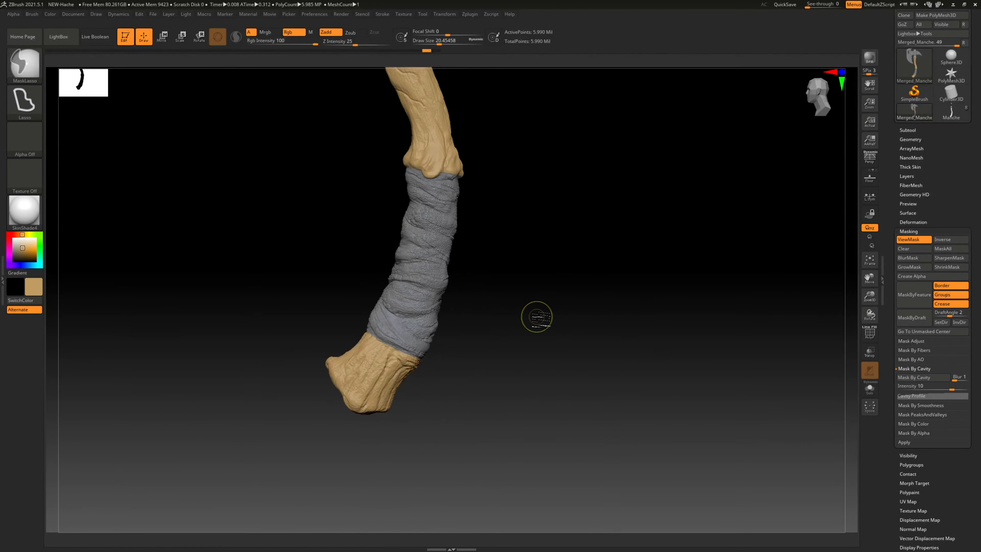
{"action": "left_click", "coordinate": [537, 320], "text": "ctrl"}
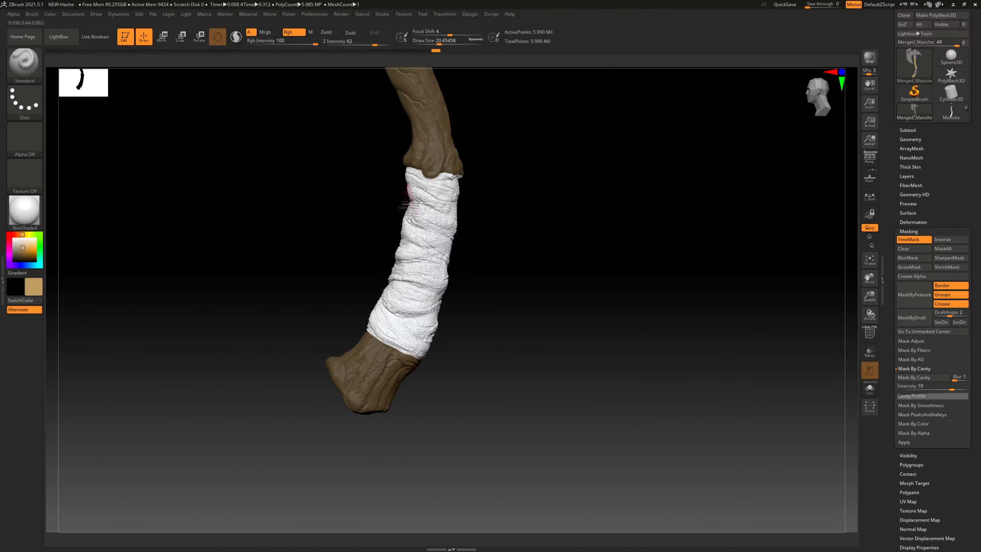
{"action": "left_click", "coordinate": [10, 235]}
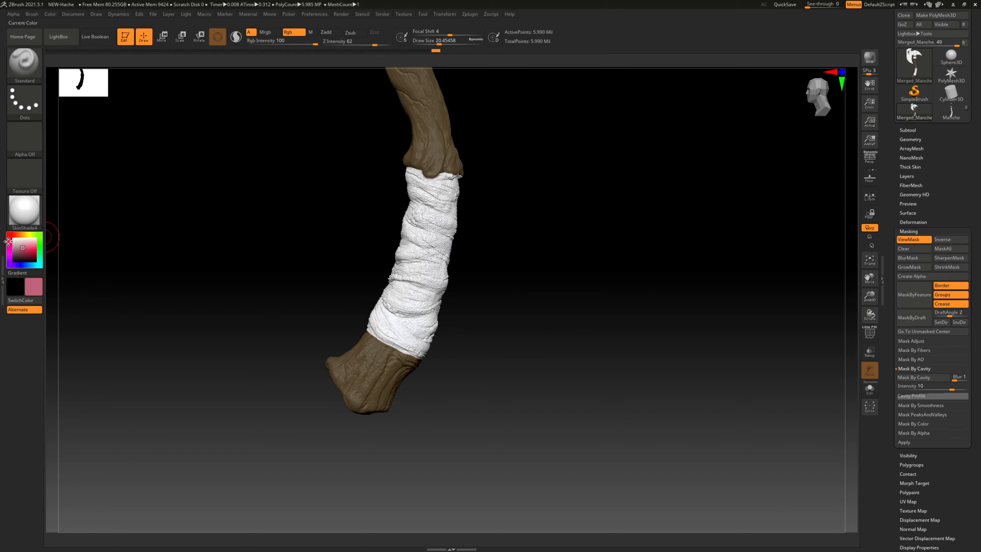
{"action": "mouse_move", "coordinate": [24, 250]}
{"action": "left_mouse_down"}
{"action": "mouse_move", "coordinate": [21, 240]}
{"action": "mouse_move", "coordinate": [28, 251]}
{"action": "left_mouse_up"}
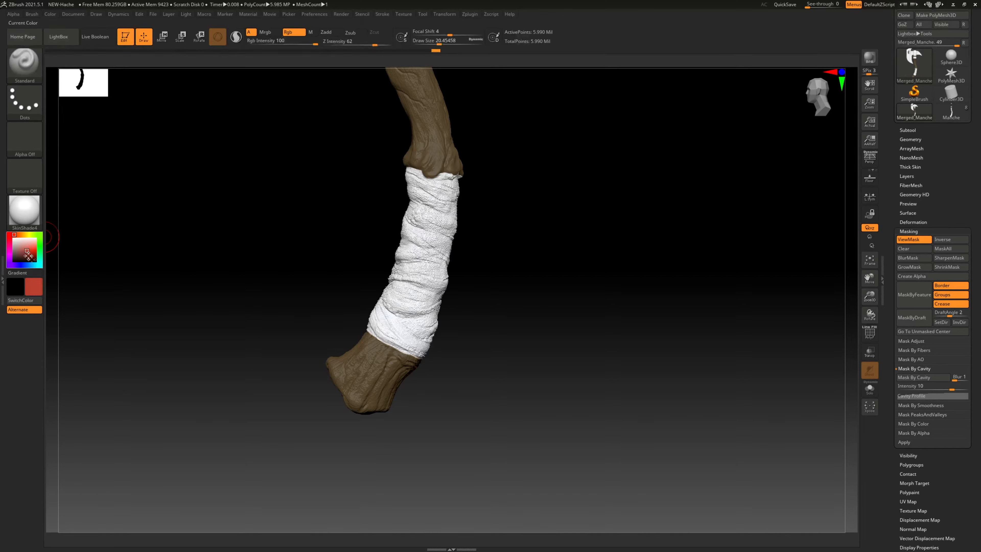
- Enlarge the Standard brush to a draw size of about 63 and paint the whole wrap red on all sides
{"action": "key", "text": "space"}
{"action": "left_click_drag", "start_coordinate": [532, 241], "coordinate": [541, 241]}
{"action": "mouse_move", "coordinate": [428, 196]}
{"action": "right_mouse_down"}
{"action": "mouse_move", "coordinate": [451, 208]}
{"action": "mouse_move", "coordinate": [361, 155]}
{"action": "right_mouse_up"}
{"action": "mouse_move", "coordinate": [431, 248]}
{"action": "left_mouse_down"}
{"action": "mouse_move", "coordinate": [438, 241]}
{"action": "mouse_move", "coordinate": [406, 202]}
{"action": "mouse_move", "coordinate": [458, 185]}
{"action": "mouse_move", "coordinate": [444, 263]}
{"action": "mouse_move", "coordinate": [390, 340]}
{"action": "mouse_move", "coordinate": [390, 331]}
{"action": "left_mouse_up"}
{"action": "right_click_drag", "start_coordinate": [513, 249], "coordinate": [425, 214]}
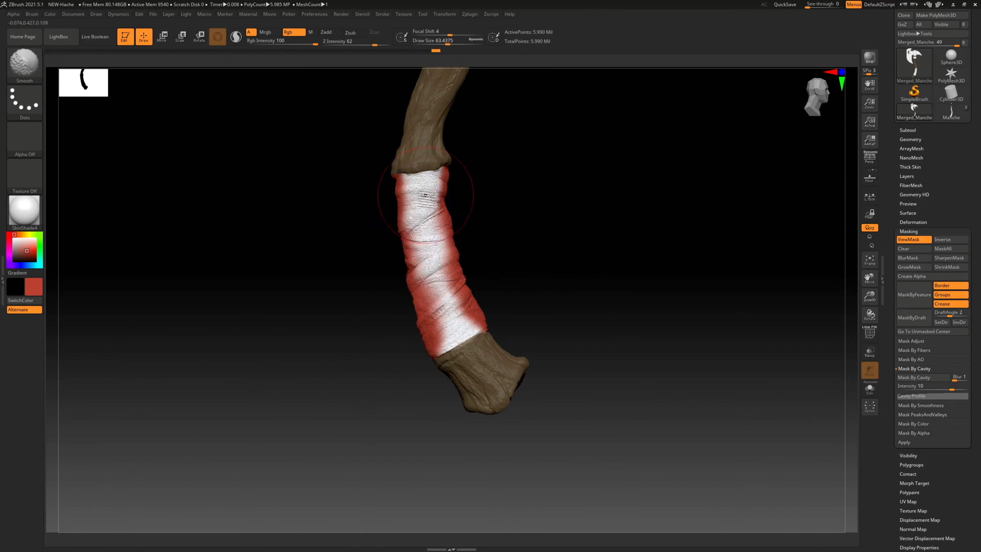
{"action": "left_click_drag", "start_coordinate": [425, 216], "coordinate": [446, 331]}
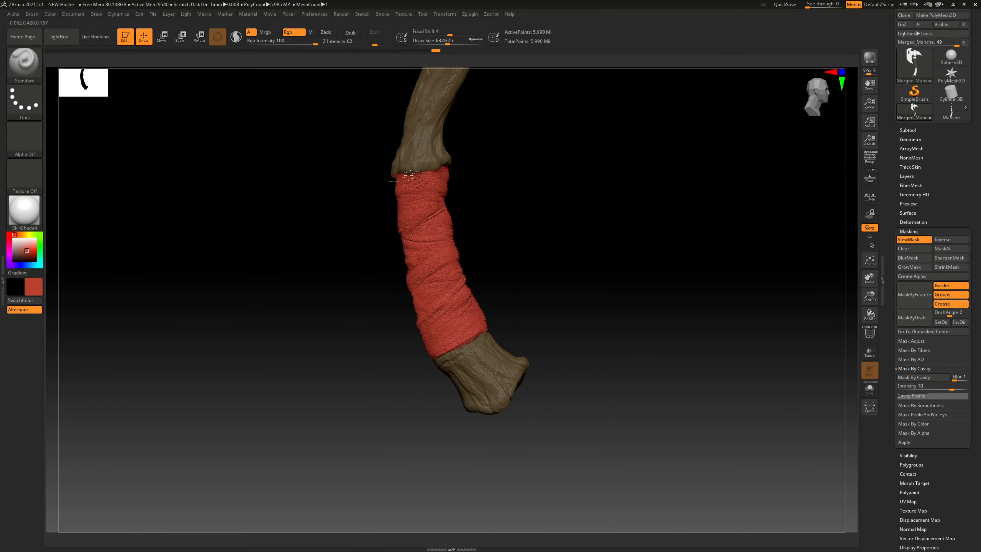
{"action": "right_click_drag", "start_coordinate": [582, 212], "coordinate": [508, 204]}
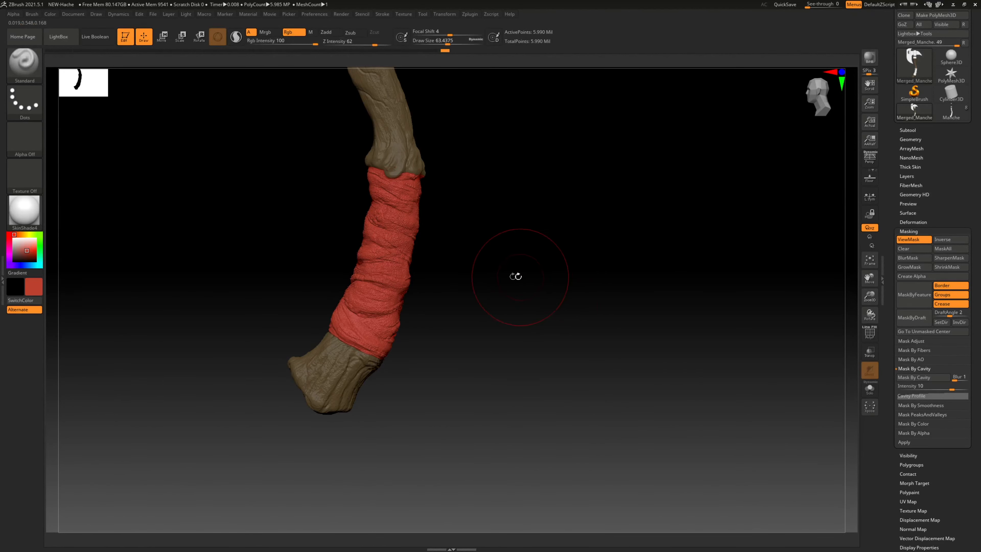
- Reduce the draw size to about 19, load the brush burlap alpha, and choose a darker, muted red for the wrap
{"action": "right_click_drag", "start_coordinate": [377, 261], "coordinate": [470, 246], "text": "ctrl"}
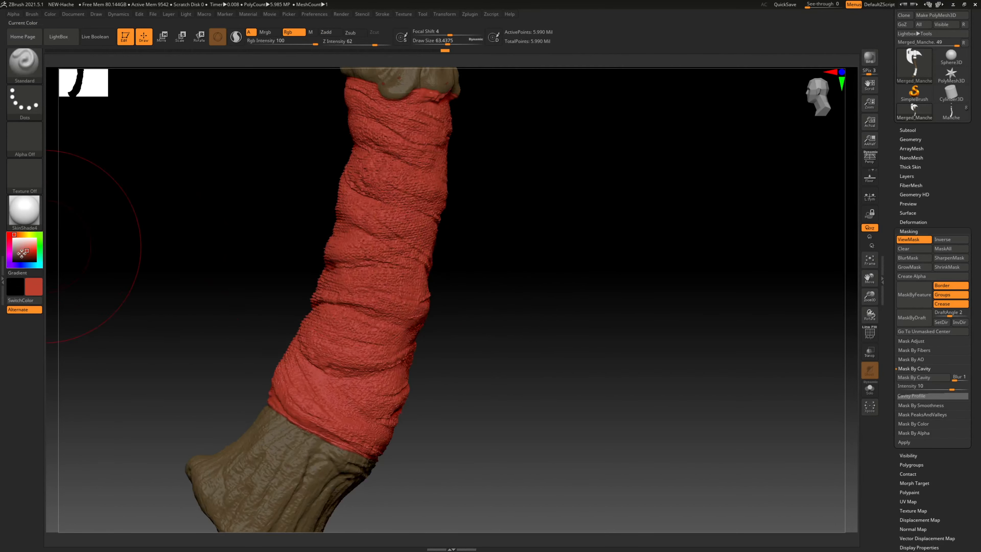
{"action": "key", "text": "space"}
{"action": "mouse_move", "coordinate": [479, 260]}
{"action": "left_mouse_down"}
{"action": "mouse_move", "coordinate": [508, 260]}
{"action": "mouse_move", "coordinate": [491, 267]}
{"action": "left_mouse_up"}
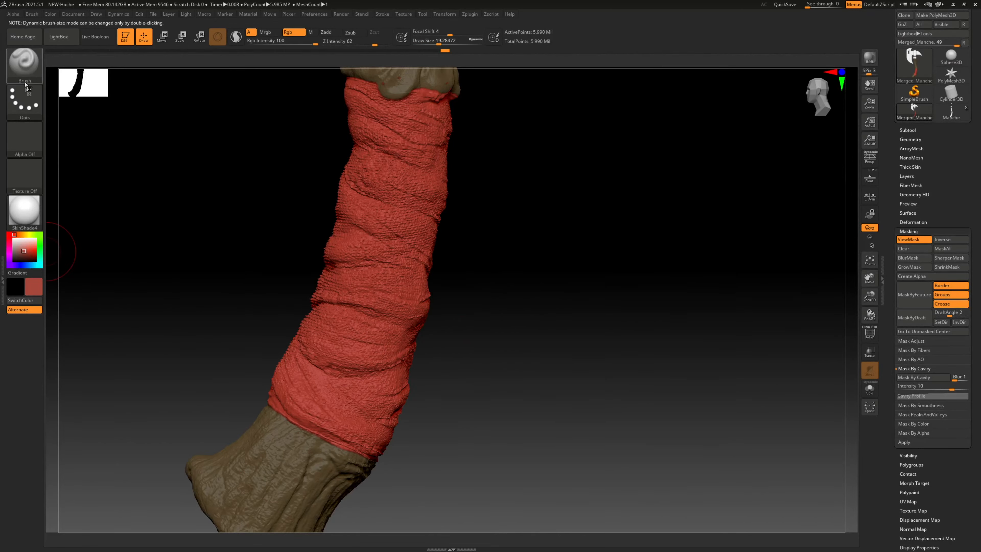
{"action": "left_click", "coordinate": [28, 136]}
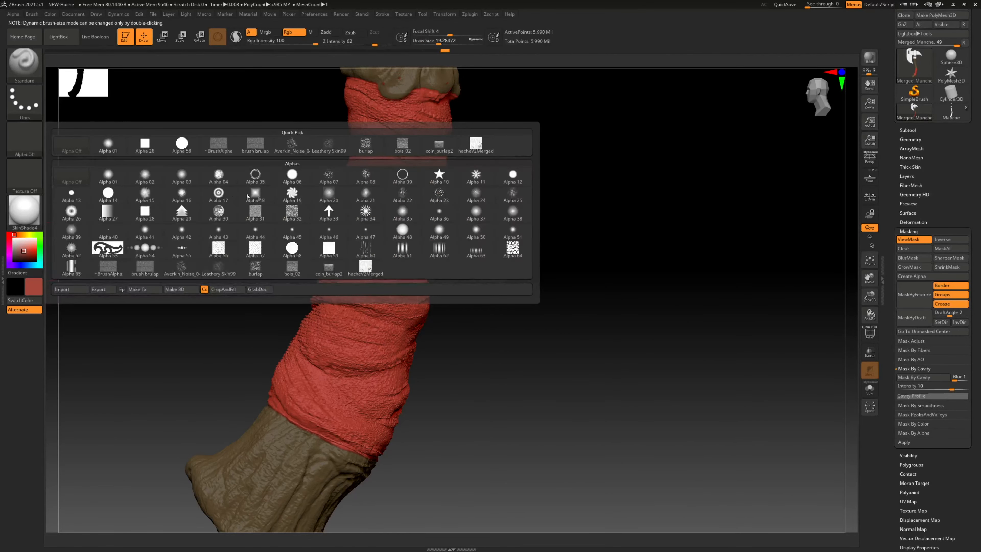
{"action": "left_click", "coordinate": [247, 148]}
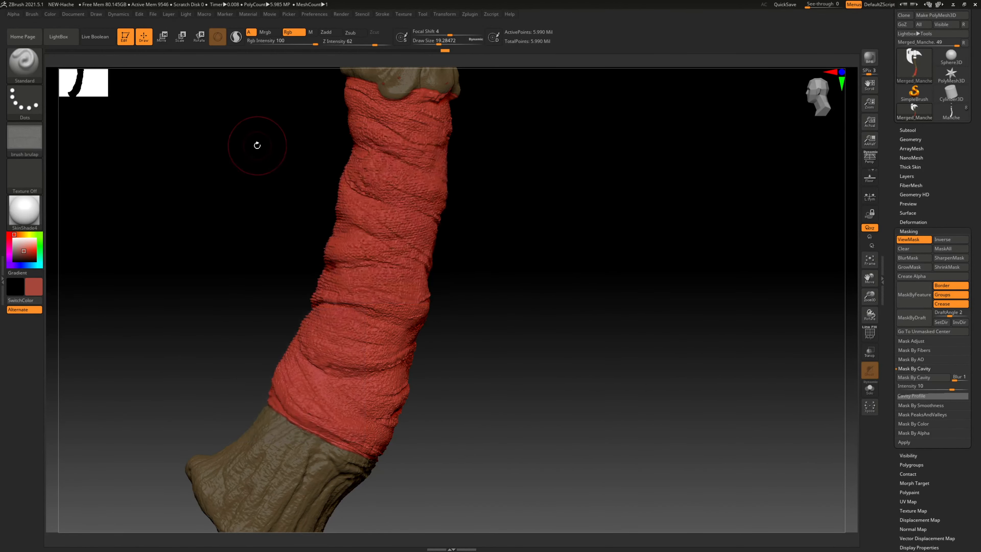
{"action": "mouse_move", "coordinate": [24, 143]}
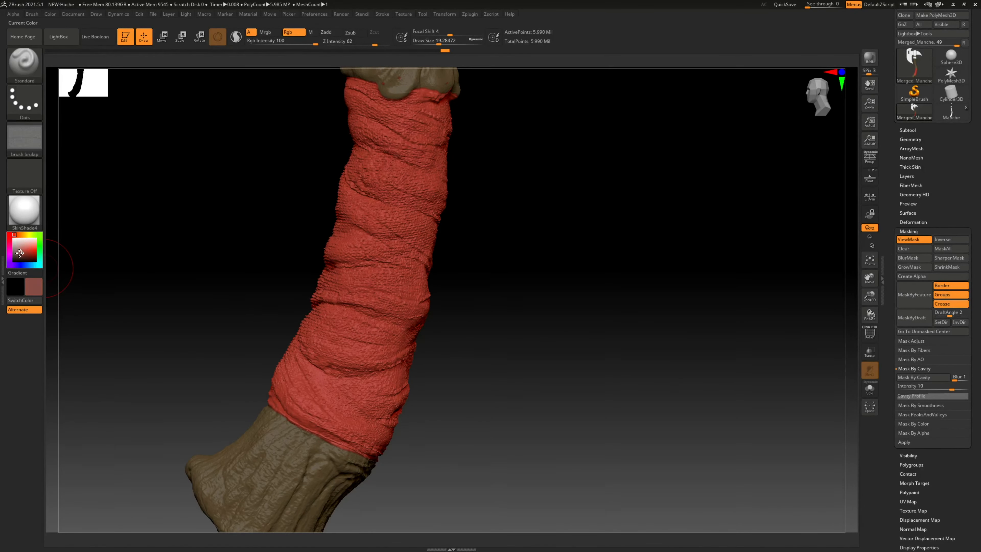
{"action": "left_click_drag", "start_coordinate": [19, 254], "coordinate": [20, 255]}
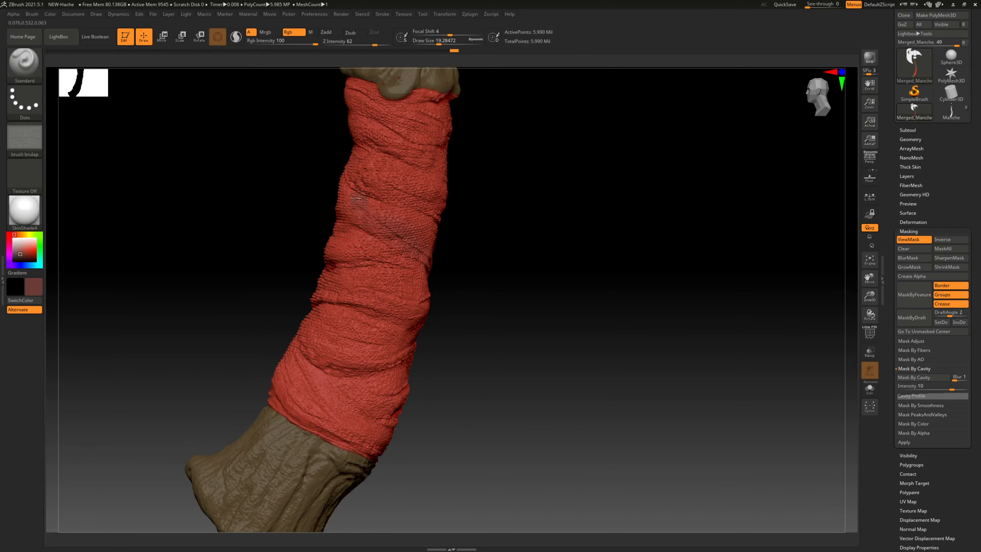
- Set the brush stroke to DragRect and switch its alpha to burlap
{"action": "left_click", "coordinate": [24, 101]}
{"action": "left_click", "coordinate": [108, 106]}
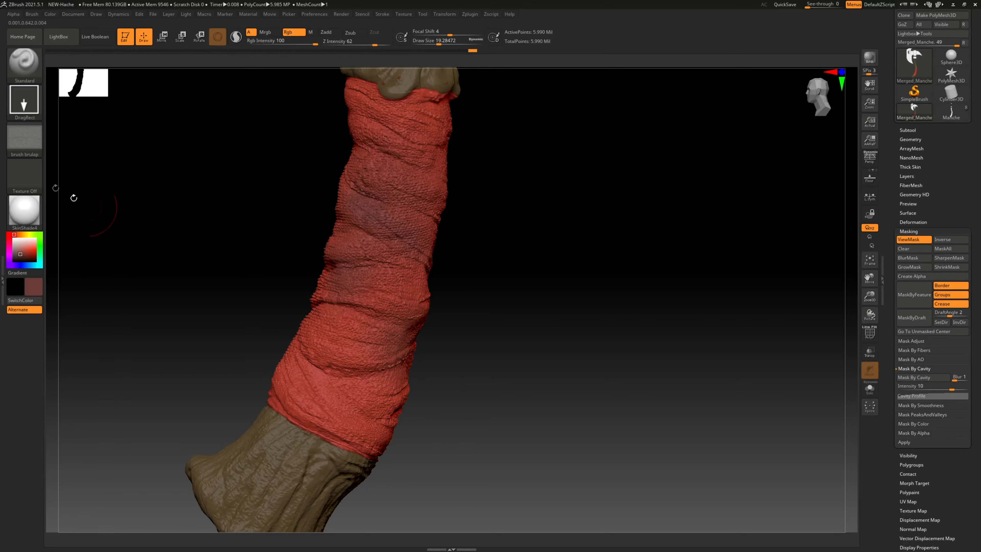
{"action": "left_click", "coordinate": [24, 137]}
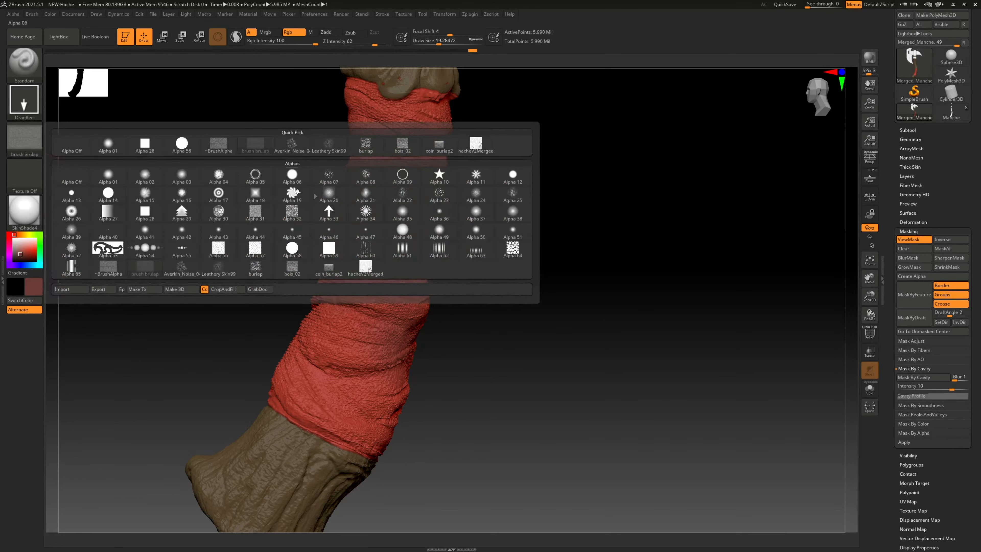
{"action": "left_click", "coordinate": [366, 145]}
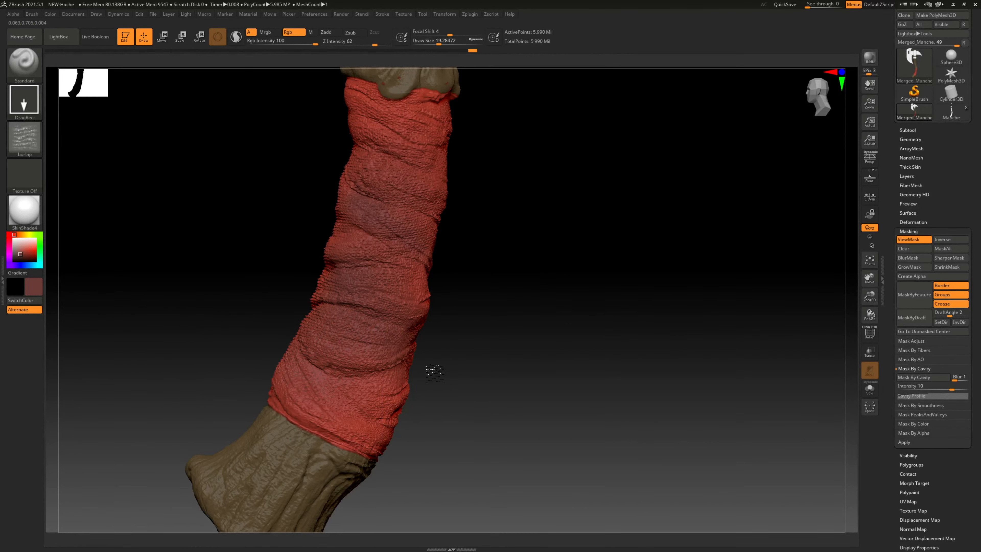
- Stamp the dark red burlap texture over the wrap's cloth layers all around the handle
{"action": "left_click_drag", "start_coordinate": [467, 379], "coordinate": [450, 253], "text": "shift"}
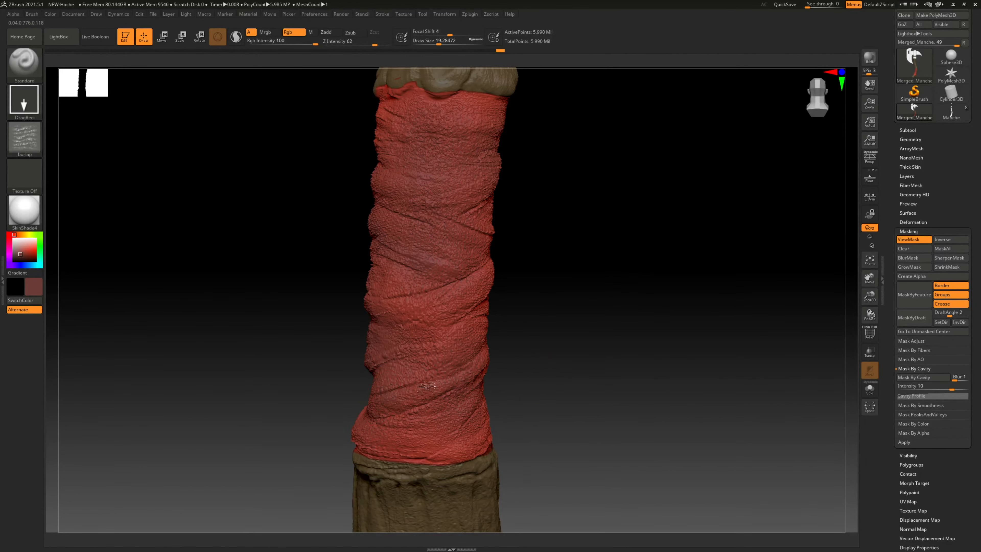
{"action": "mouse_move", "coordinate": [512, 261]}
{"action": "left_mouse_down"}
{"action": "mouse_move", "coordinate": [602, 204]}
{"action": "mouse_move", "coordinate": [512, 247]}
{"action": "left_mouse_up"}
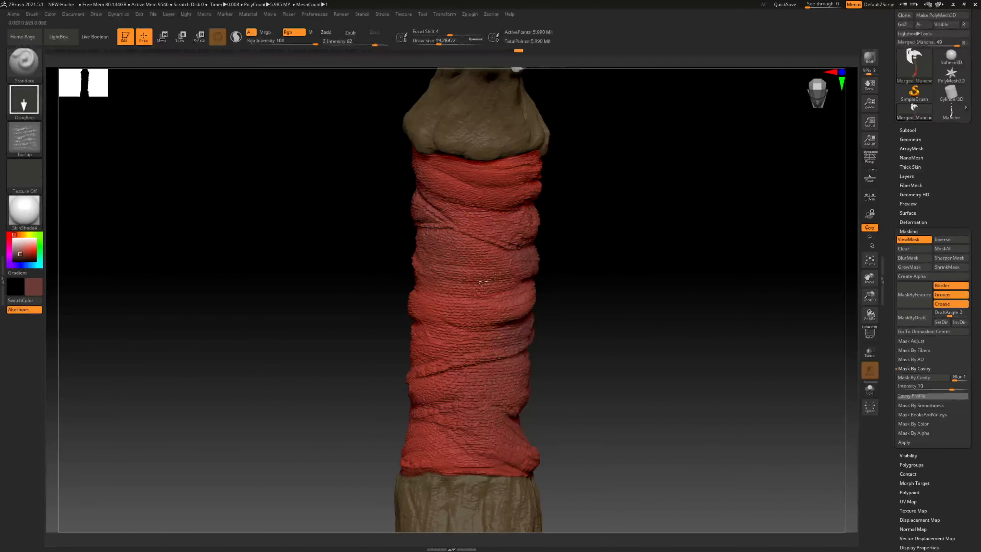
{"action": "left_click_drag", "start_coordinate": [479, 286], "coordinate": [378, 372]}
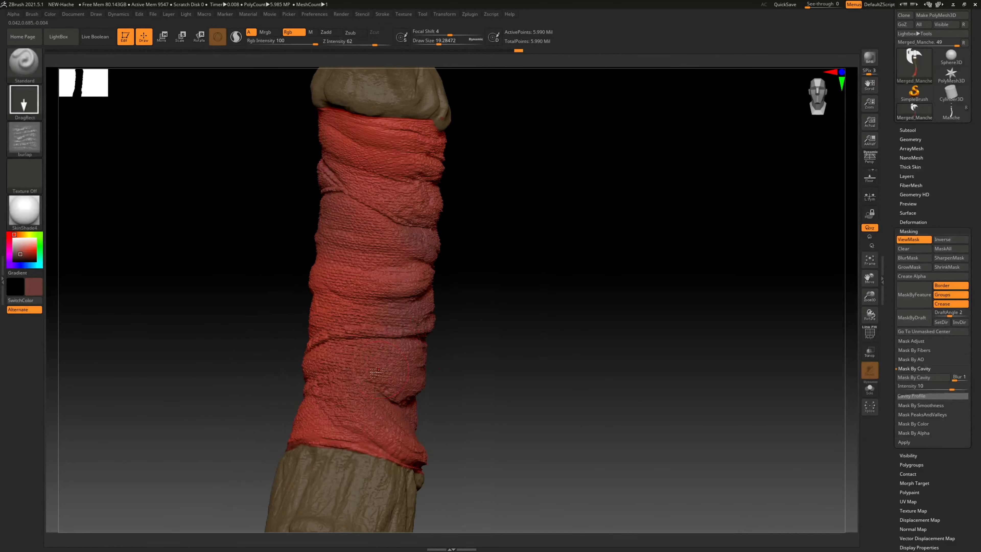
{"action": "left_click_drag", "start_coordinate": [317, 340], "coordinate": [353, 262]}
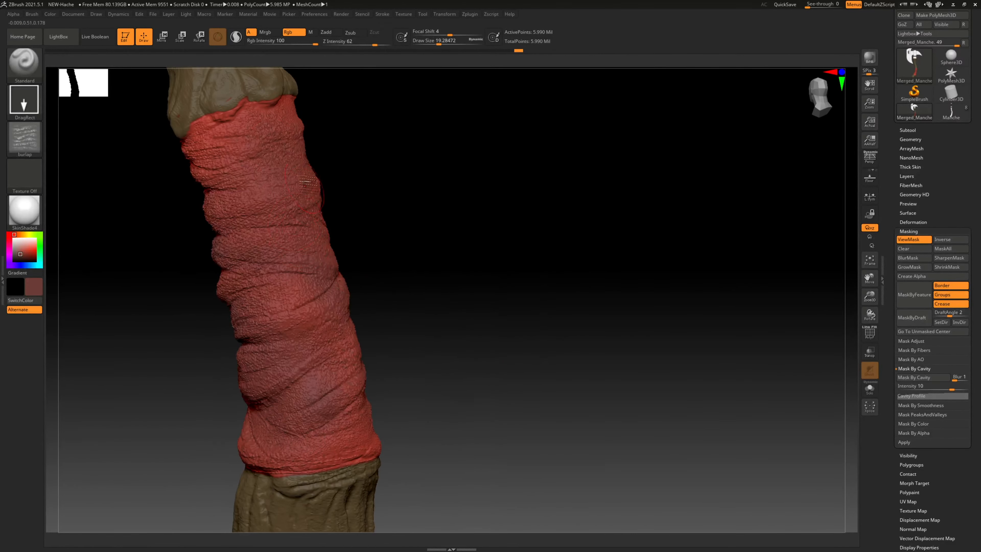
{"action": "left_click_drag", "start_coordinate": [361, 173], "coordinate": [363, 232]}
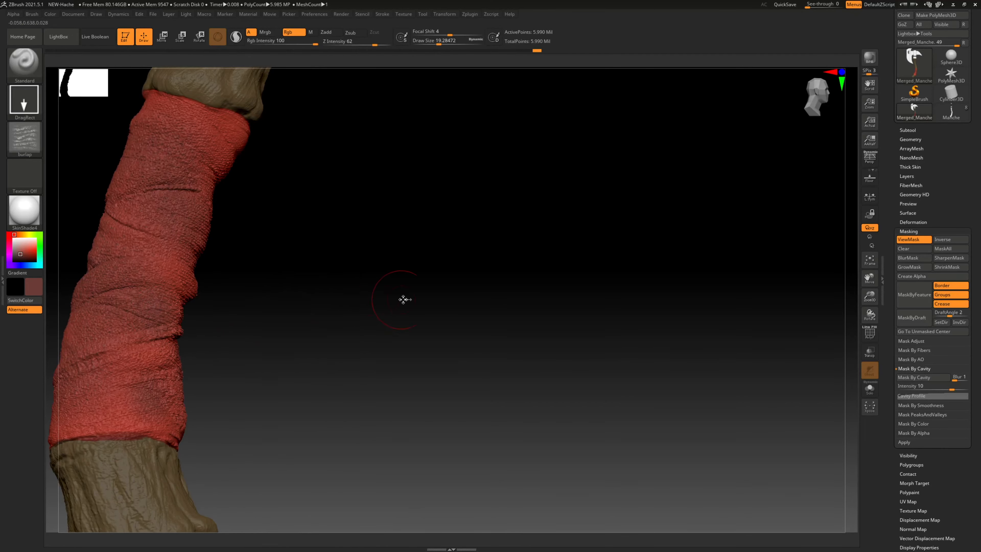
- Return the stroke to Dots, set the draw size to about 12.5, and paint dark red texture over the wrap's reverse face
{"action": "key", "text": "space"}
{"action": "left_click", "coordinate": [24, 141]}
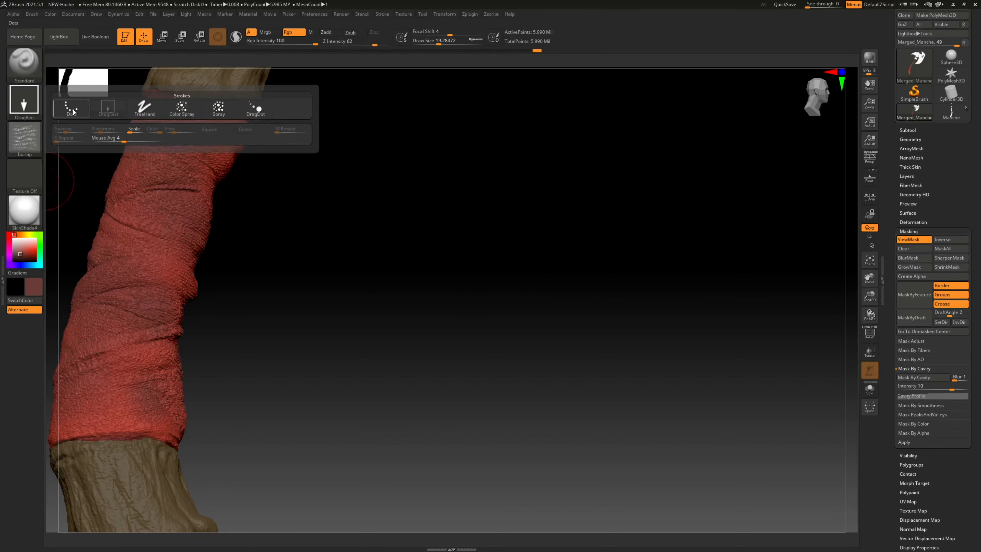
{"action": "left_click", "coordinate": [73, 112]}
{"action": "right_click_drag", "start_coordinate": [159, 235], "coordinate": [423, 276], "text": "alt"}
{"action": "right_click_drag", "start_coordinate": [493, 268], "coordinate": [476, 271]}
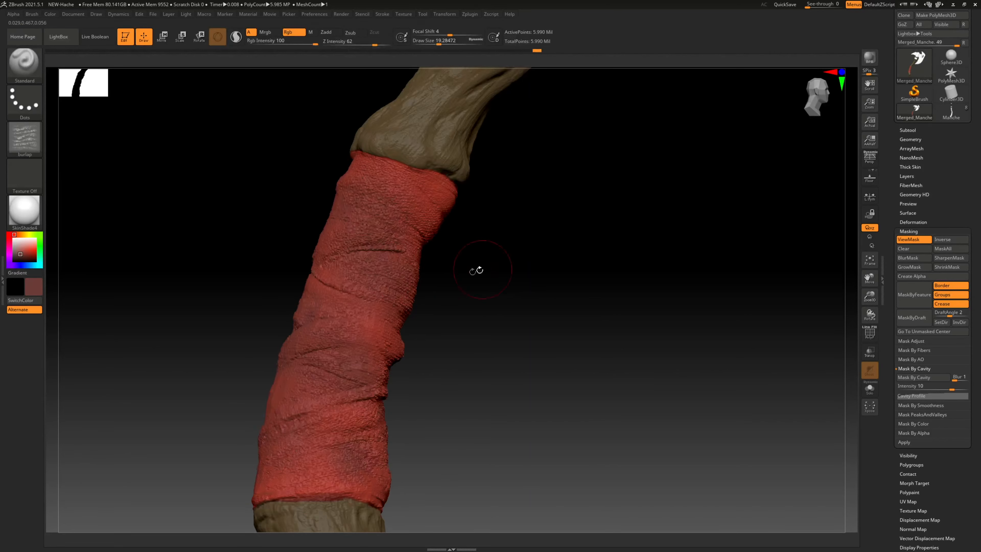
{"action": "right_click", "coordinate": [352, 251]}
{"action": "left_click_drag", "start_coordinate": [352, 246], "coordinate": [344, 246]}
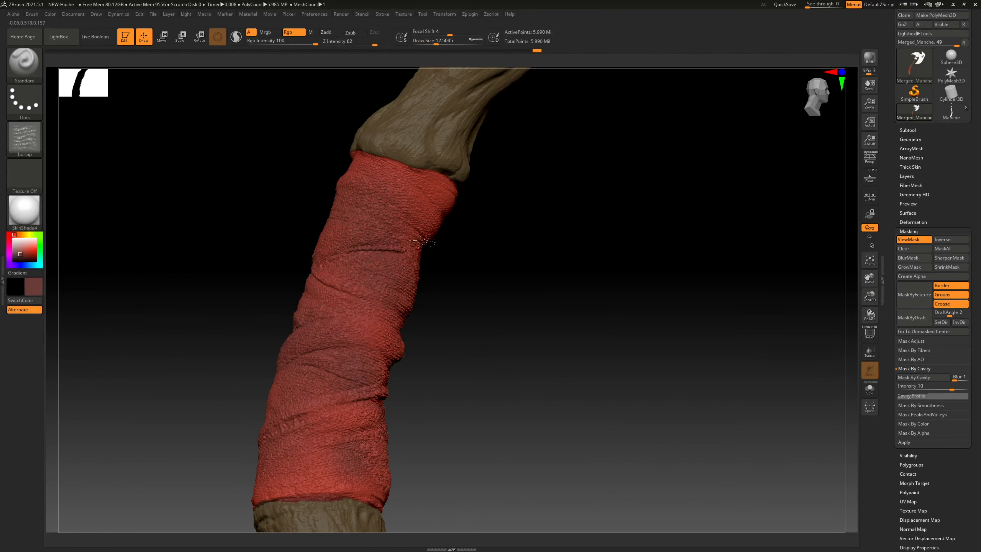
- Choose a darker greyish red-brown and paint shadows into the creases between the wrap's folds
{"action": "left_click", "coordinate": [17, 255]}
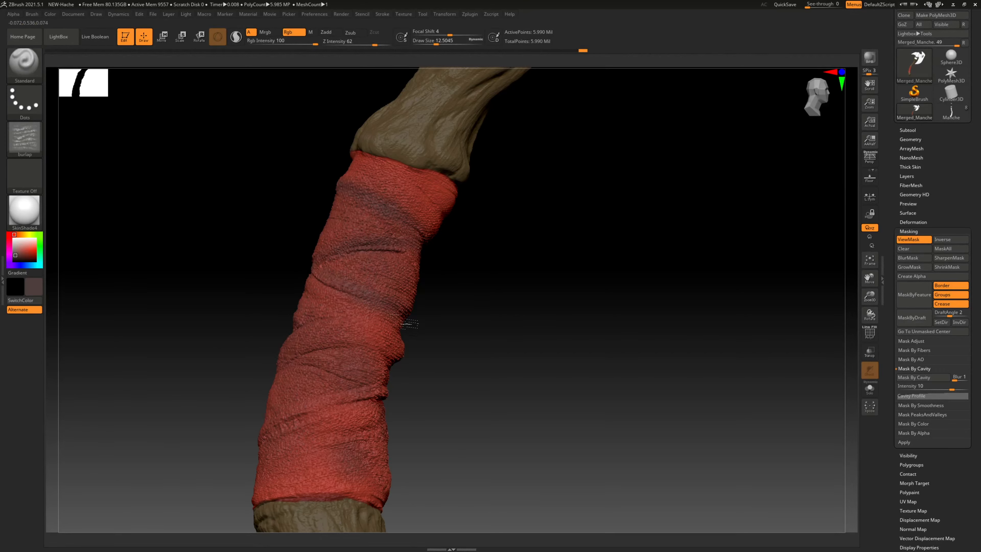
{"action": "left_click_drag", "start_coordinate": [409, 324], "coordinate": [396, 378]}
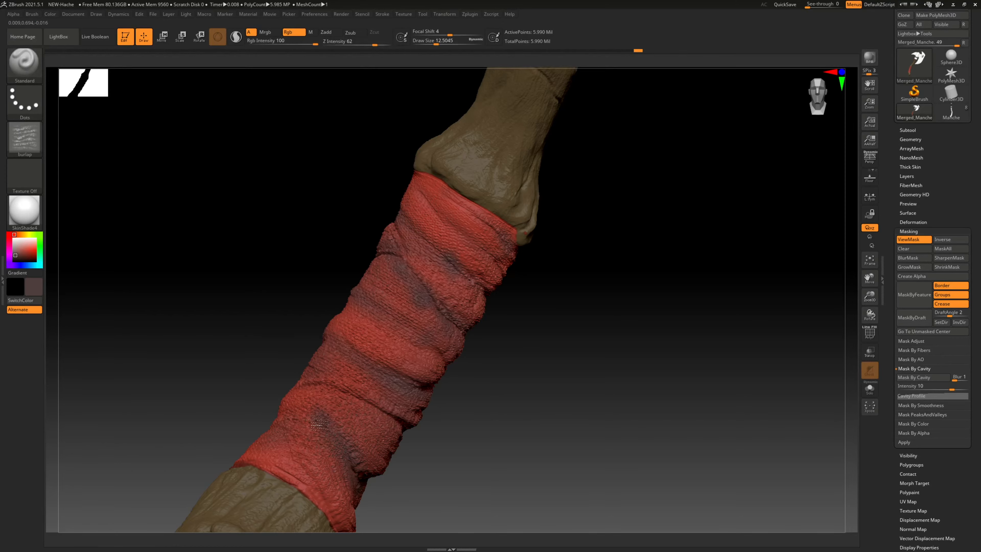
{"action": "left_click_drag", "start_coordinate": [479, 354], "coordinate": [553, 384]}
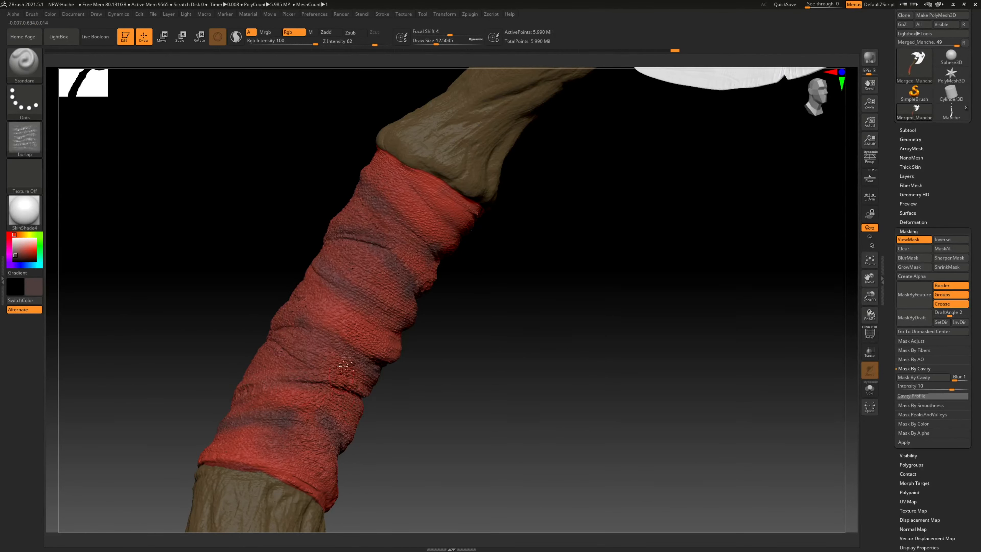
- Paint lighter coral-red highlights on the wrap's raised folds, setting the RGB intensity to 65 and the draw size to about 39
{"action": "left_click", "coordinate": [28, 248]}
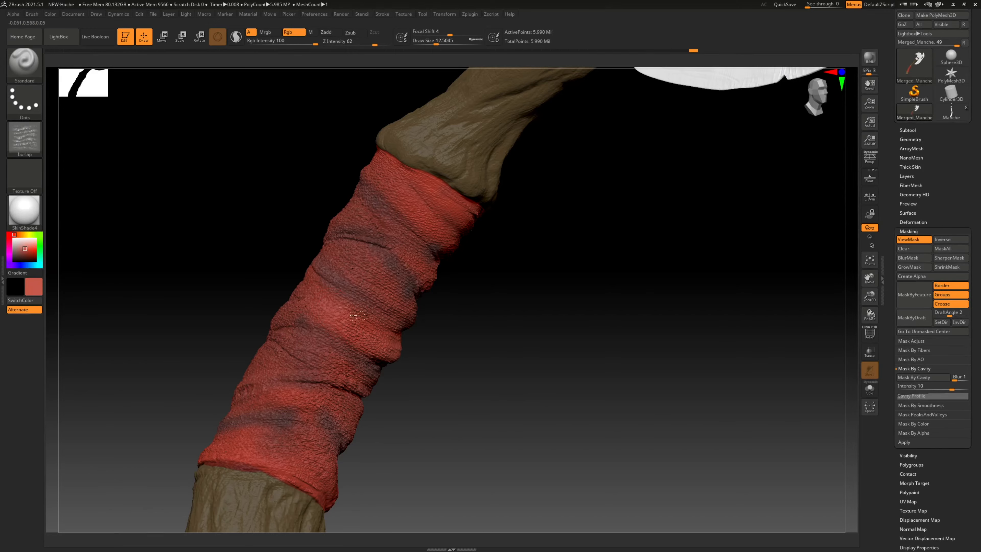
{"action": "left_click_drag", "start_coordinate": [28, 246], "coordinate": [33, 247]}
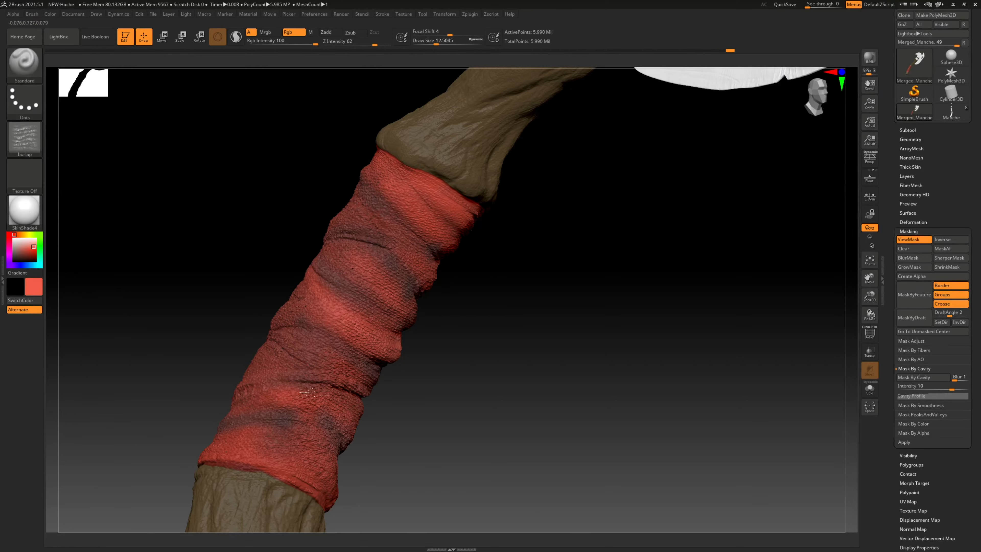
{"action": "left_click_drag", "start_coordinate": [499, 352], "coordinate": [487, 398]}
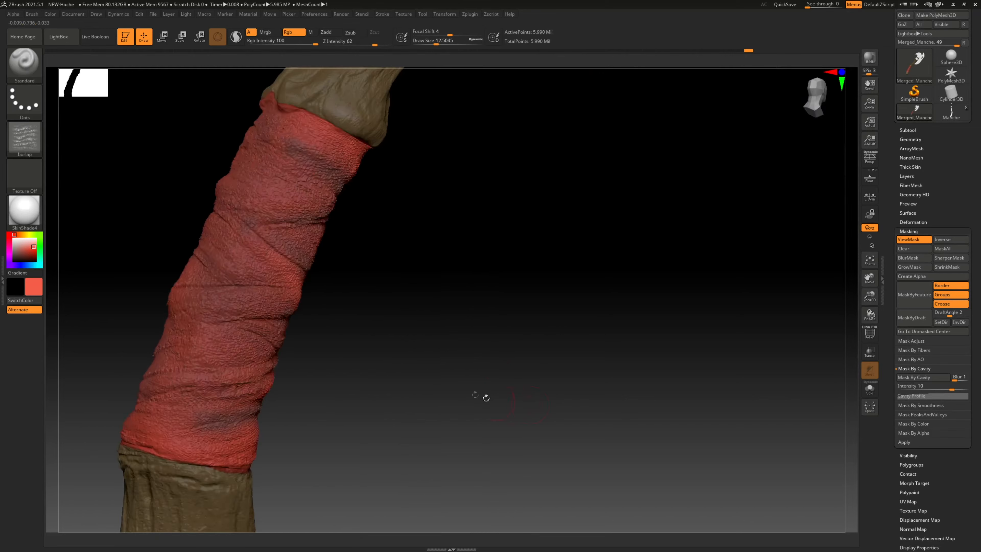
{"action": "mouse_move", "coordinate": [167, 356]}
{"action": "left_mouse_down"}
{"action": "mouse_move", "coordinate": [258, 326]}
{"action": "mouse_move", "coordinate": [280, 345]}
{"action": "left_mouse_up"}
{"action": "key", "text": "space"}
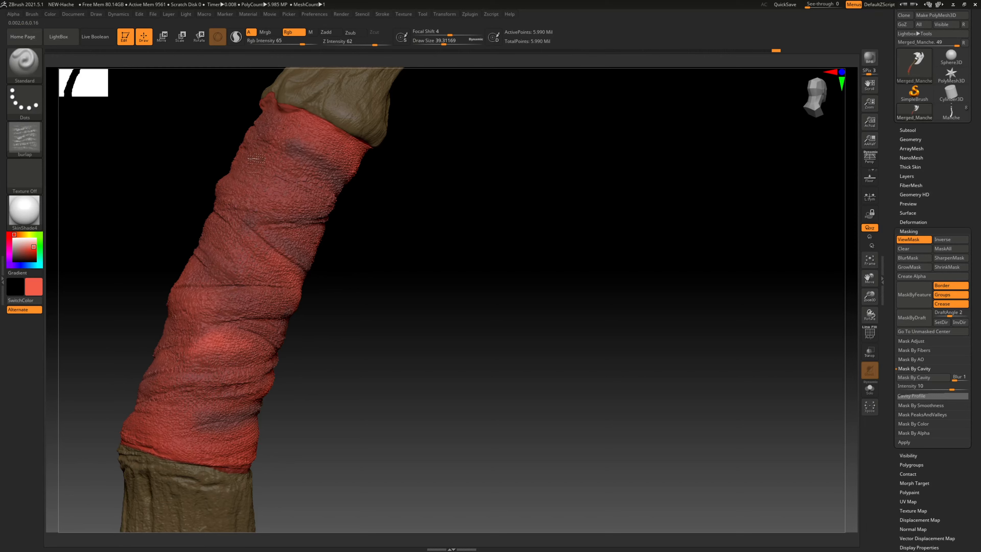
- Turn off the mask display and examine the painted wrap and handle on the whole axe
{"action": "right_click_drag", "start_coordinate": [588, 292], "coordinate": [394, 270], "text": "ctrl"}
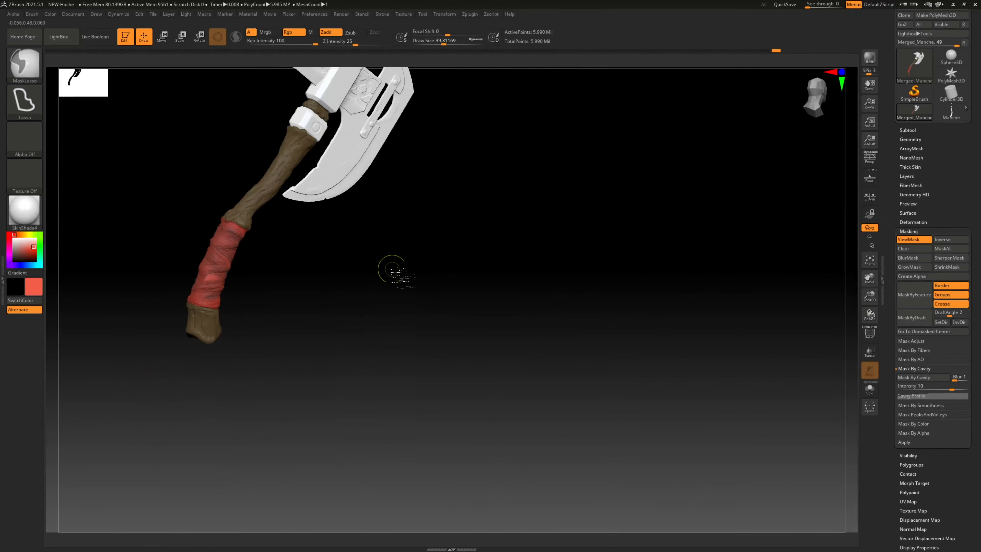
{"action": "key", "text": "ctrl+h"}
{"action": "left_click_drag", "start_coordinate": [422, 265], "coordinate": [491, 313]}
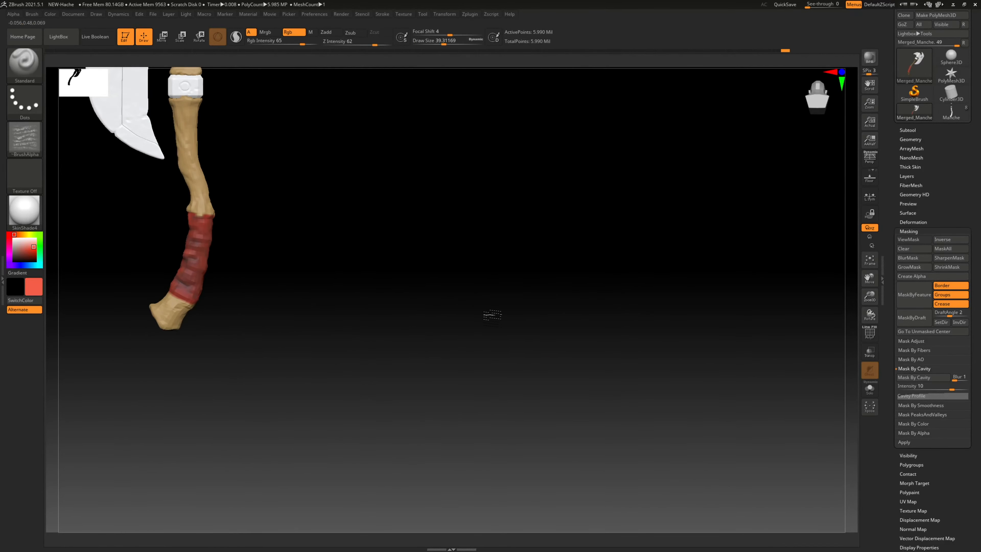
{"action": "left_click_drag", "start_coordinate": [379, 254], "coordinate": [581, 352]}
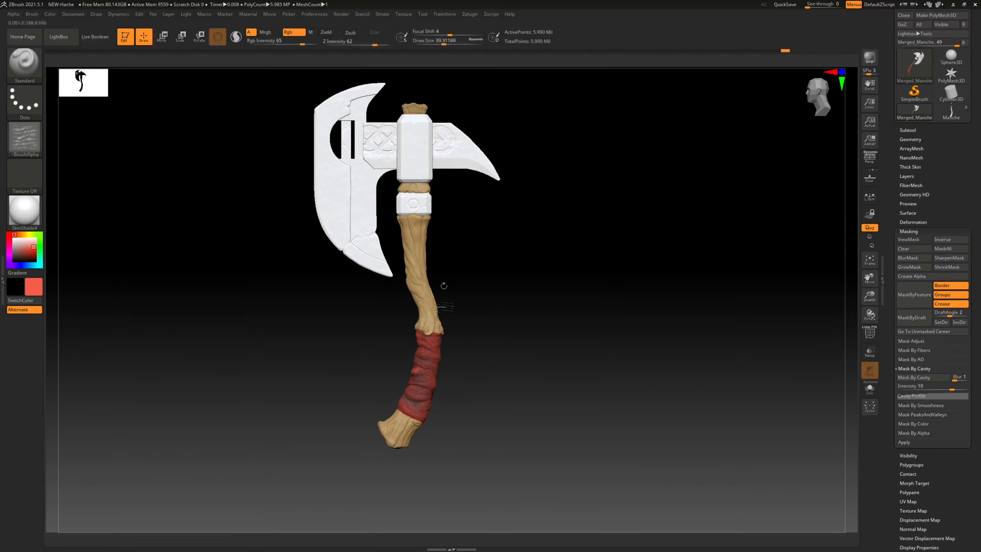
{"action": "right_click_drag", "start_coordinate": [427, 241], "coordinate": [521, 219], "text": "ctrl"}
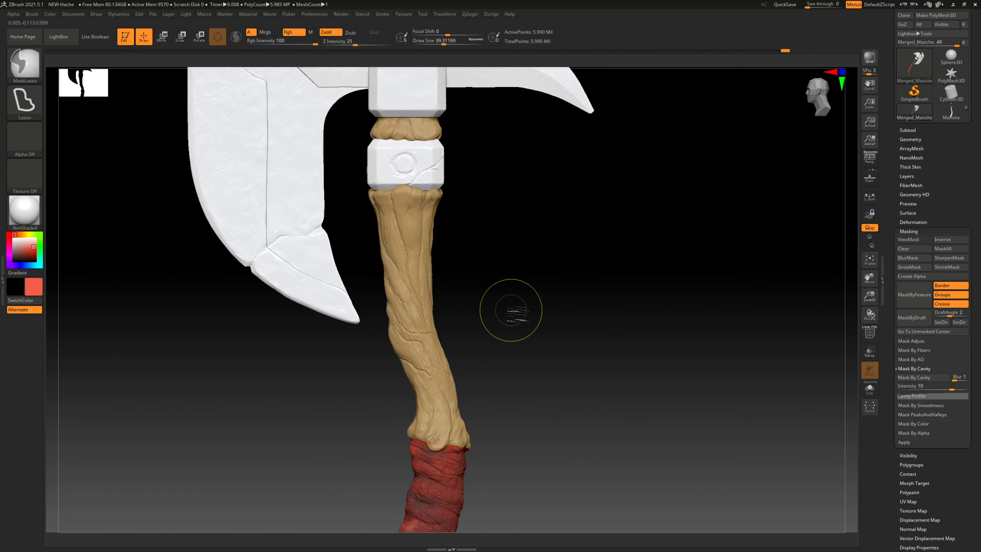
- Hide the wooden handle sections and the red cloth wrap, leaving only the axe's unpainted metal parts visible
{"action": "right_click_drag", "start_coordinate": [531, 301], "coordinate": [495, 349], "text": "ctrl"}
{"action": "mouse_move", "coordinate": [490, 312]}
{"action": "right_mouse_down", "text": "ctrl"}
{"action": "mouse_move", "coordinate": [550, 314]}
{"action": "mouse_move", "coordinate": [448, 334]}
{"action": "right_mouse_up", "text": "ctrl"}
{"action": "mouse_move", "coordinate": [524, 388]}
{"action": "right_mouse_down", "text": "alt"}
{"action": "mouse_move", "coordinate": [522, 258]}
{"action": "mouse_move", "coordinate": [523, 291]}
{"action": "right_mouse_up", "text": "alt"}
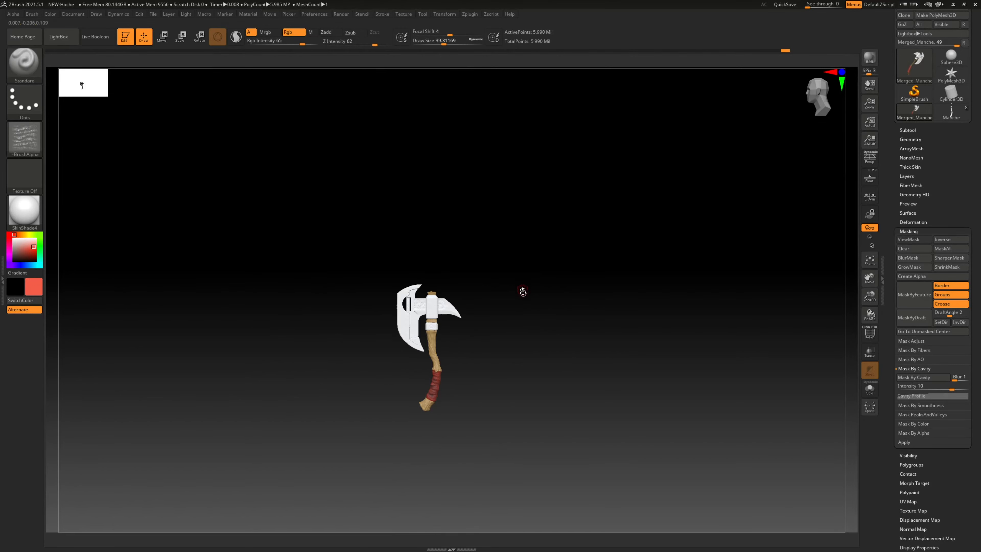
{"action": "key", "text": "ctrl+shift"}
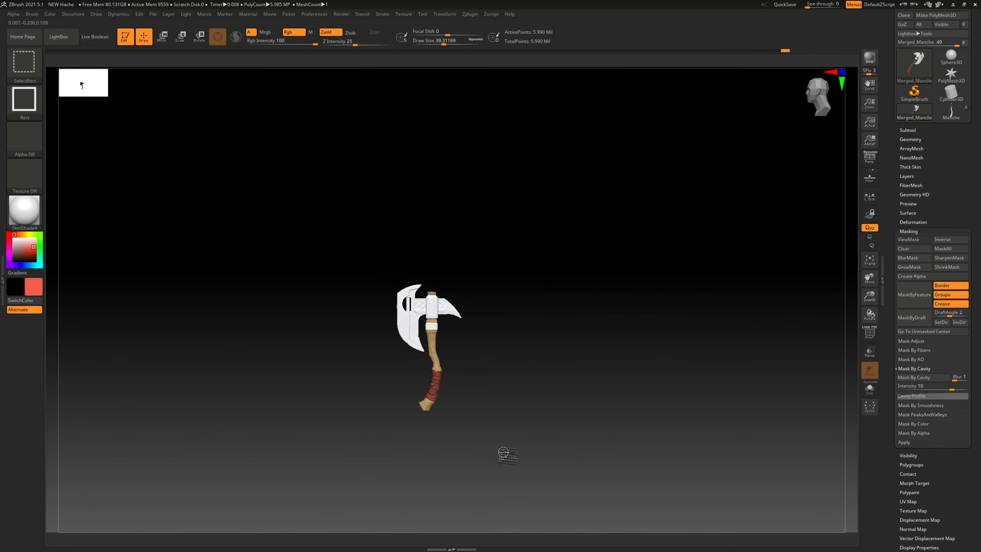
{"action": "mouse_move", "coordinate": [468, 384]}
{"action": "right_mouse_down", "text": "alt"}
{"action": "mouse_move", "coordinate": [474, 298]}
{"action": "mouse_move", "coordinate": [652, 200]}
{"action": "right_mouse_up", "text": "alt"}
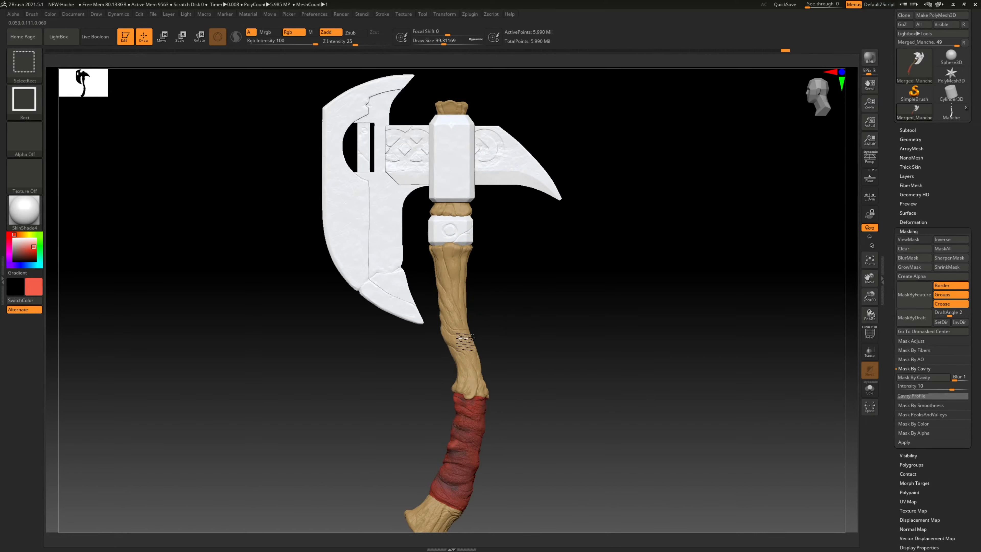
{"action": "left_click", "coordinate": [462, 343], "text": "ctrl+shift"}
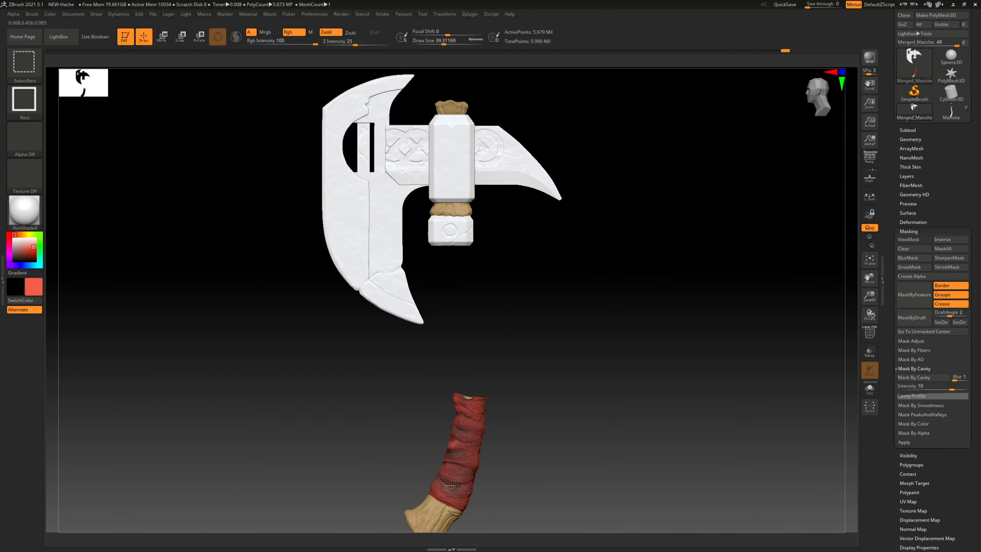
{"action": "left_click", "coordinate": [445, 502], "text": "ctrl+alt+shift"}
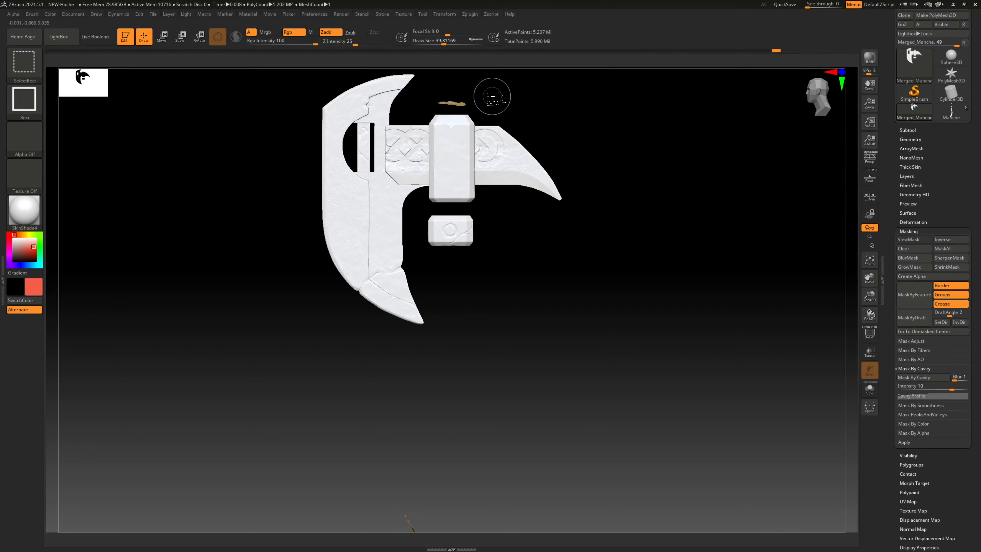
{"action": "left_click", "coordinate": [463, 103], "text": "ctrl+shift"}
{"action": "left_click_drag", "start_coordinate": [530, 406], "coordinate": [534, 179], "text": "alt"}
{"action": "left_click_drag", "start_coordinate": [496, 306], "coordinate": [535, 288]}
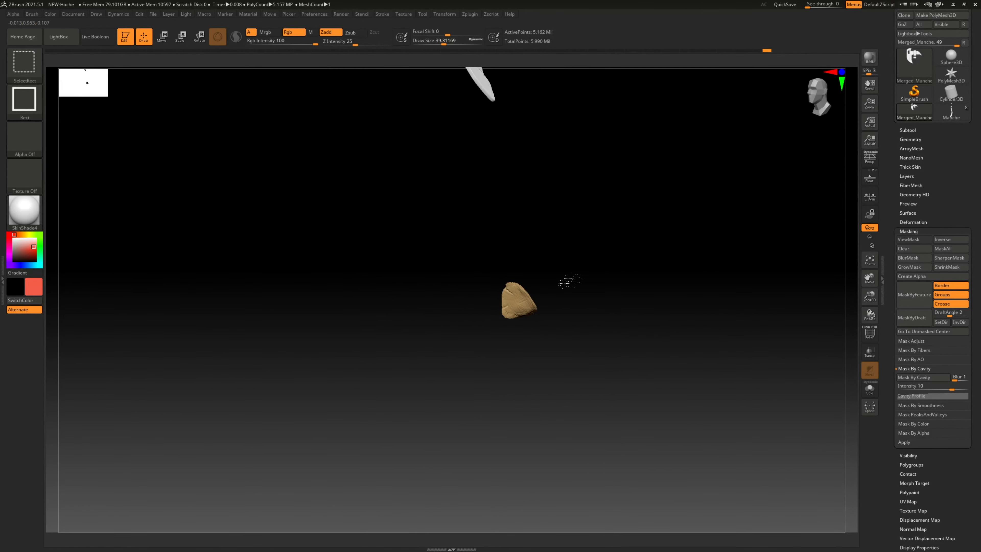
{"action": "left_click_drag", "start_coordinate": [603, 209], "coordinate": [491, 427], "text": "alt"}
{"action": "left_click_drag", "start_coordinate": [535, 221], "coordinate": [564, 319]}
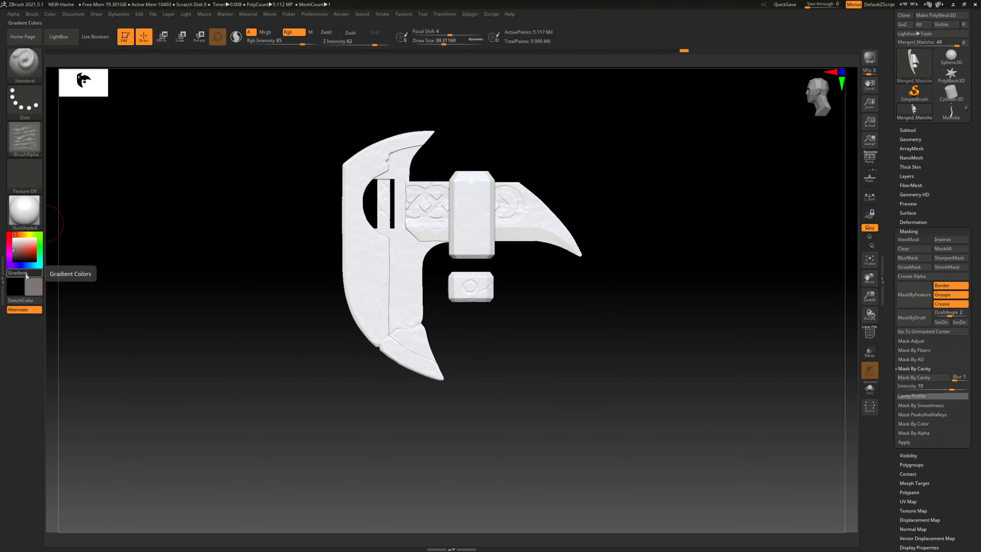
- Choose a dark bluish grey, RGB 67, 66, 72, and fill all the visible metal parts with it
{"action": "left_click", "coordinate": [17, 265]}
{"action": "left_click_drag", "start_coordinate": [18, 256], "coordinate": [15, 253]}
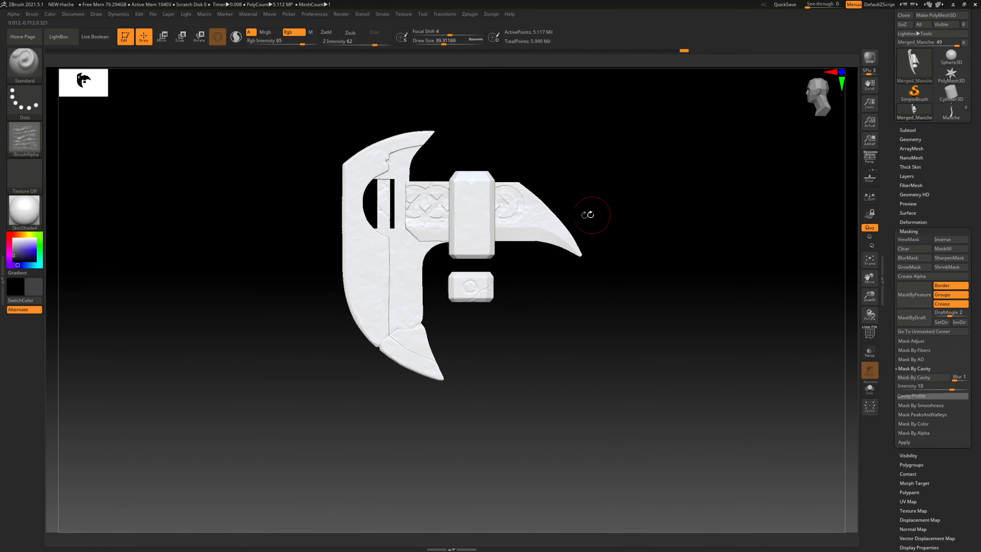
{"action": "left_click", "coordinate": [49, 15]}
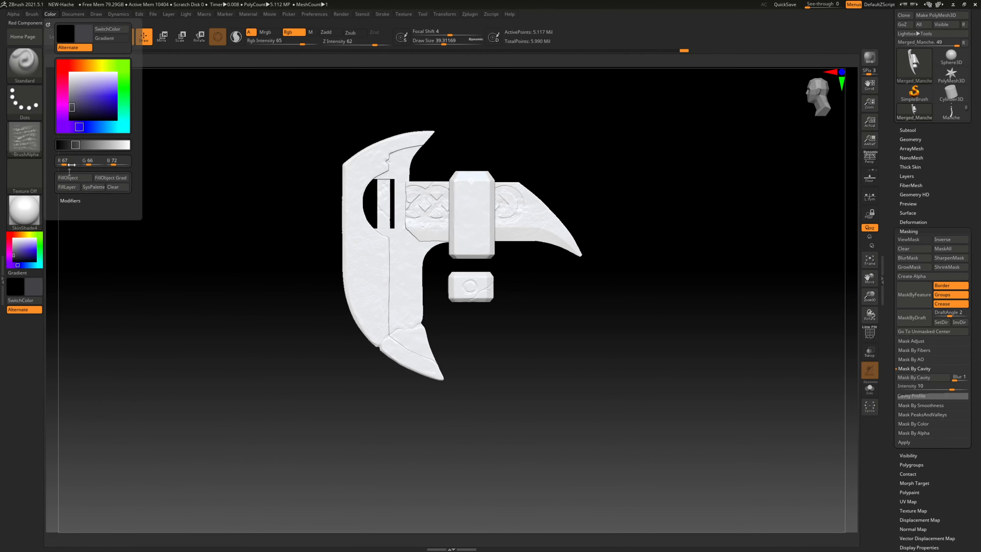
{"action": "left_click", "coordinate": [68, 178]}
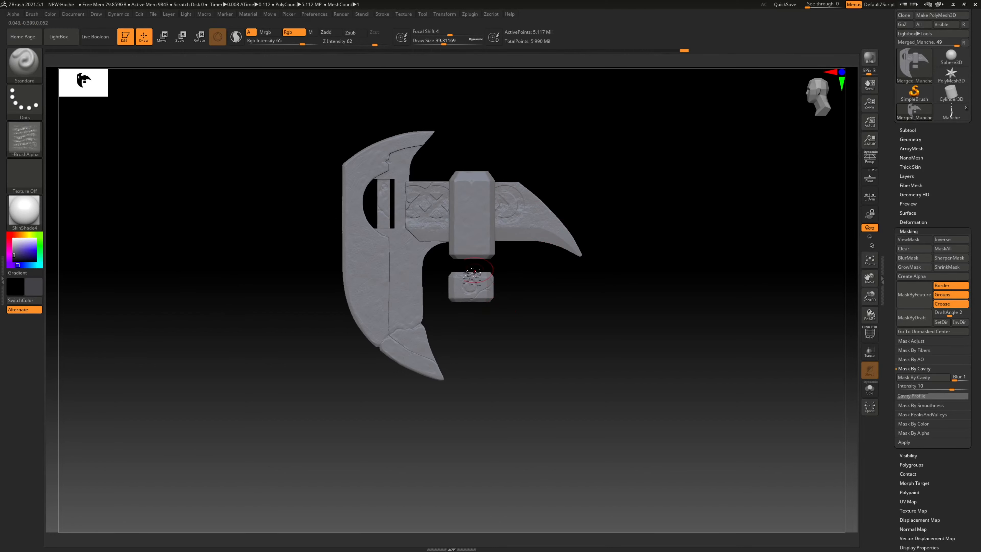
- Hide the blade body, cutting edge, narrow strip and rivets, leaving the central block, spike and collar visible
{"action": "key", "text": "ctrl+shift"}
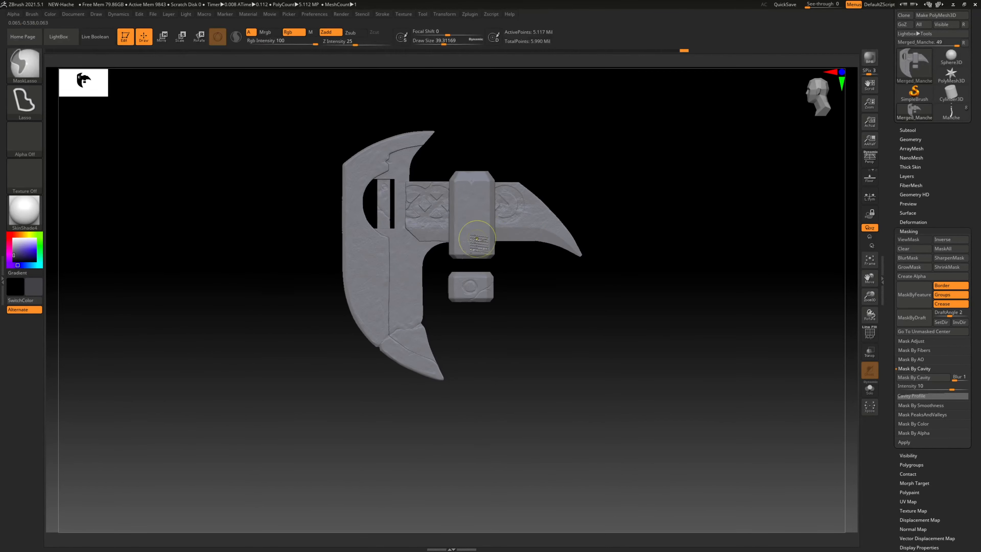
{"action": "left_click", "coordinate": [386, 268], "text": "ctrl+shift"}
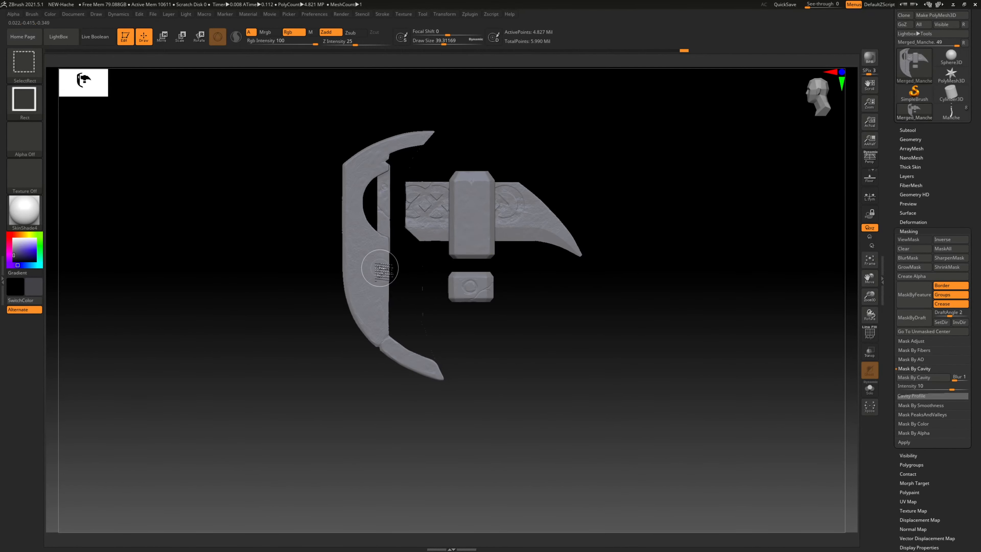
{"action": "left_click", "coordinate": [381, 273], "text": "ctrl+shift"}
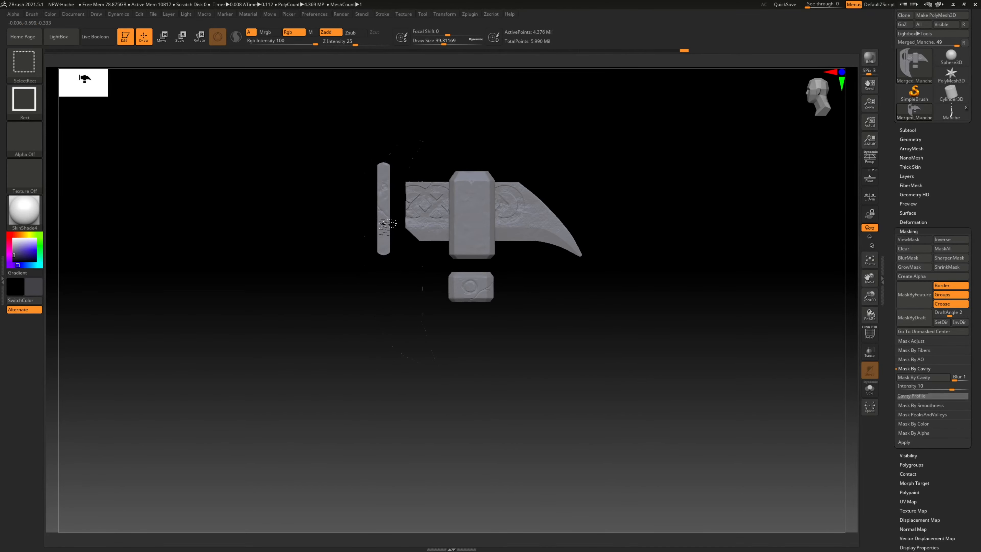
{"action": "mouse_move", "coordinate": [387, 343]}
{"action": "left_mouse_down"}
{"action": "mouse_move", "coordinate": [475, 369]}
{"action": "mouse_move", "coordinate": [466, 356]}
{"action": "left_mouse_up"}
{"action": "left_click", "coordinate": [370, 271], "text": "ctrl+shift"}
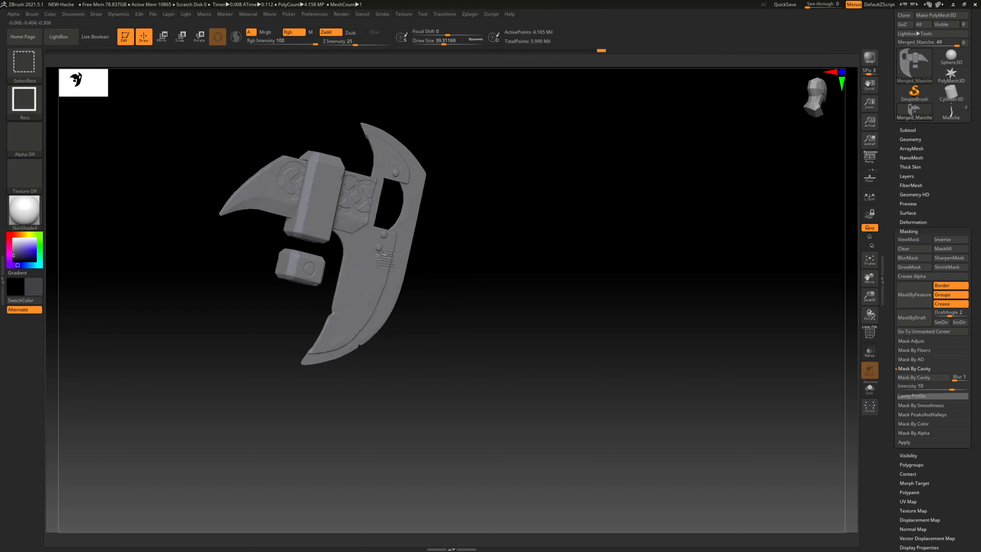
{"action": "left_click", "coordinate": [384, 250], "text": "ctrl+alt+shift"}
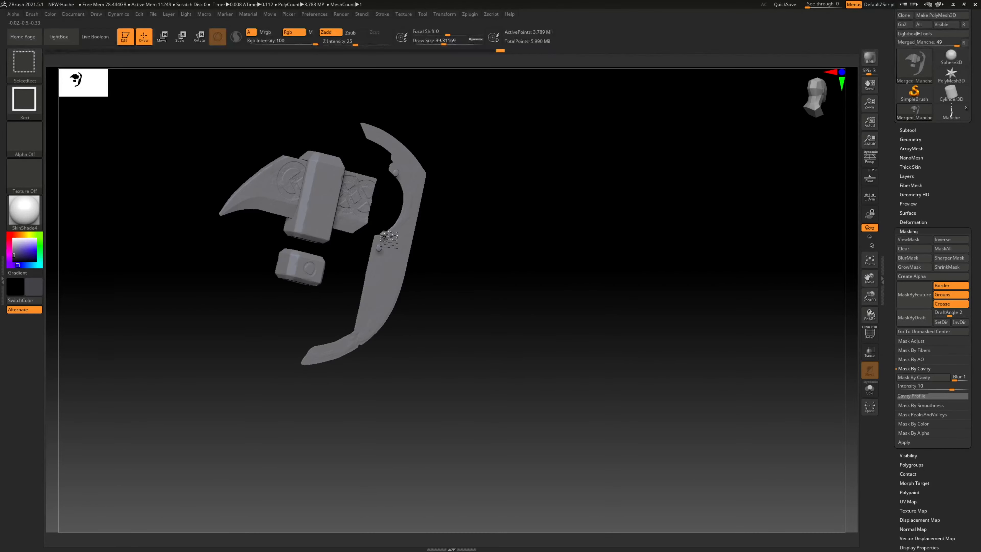
{"action": "left_click", "coordinate": [379, 247], "text": "ctrl+alt+shift"}
{"action": "left_click", "coordinate": [404, 188], "text": "ctrl+alt+shift"}
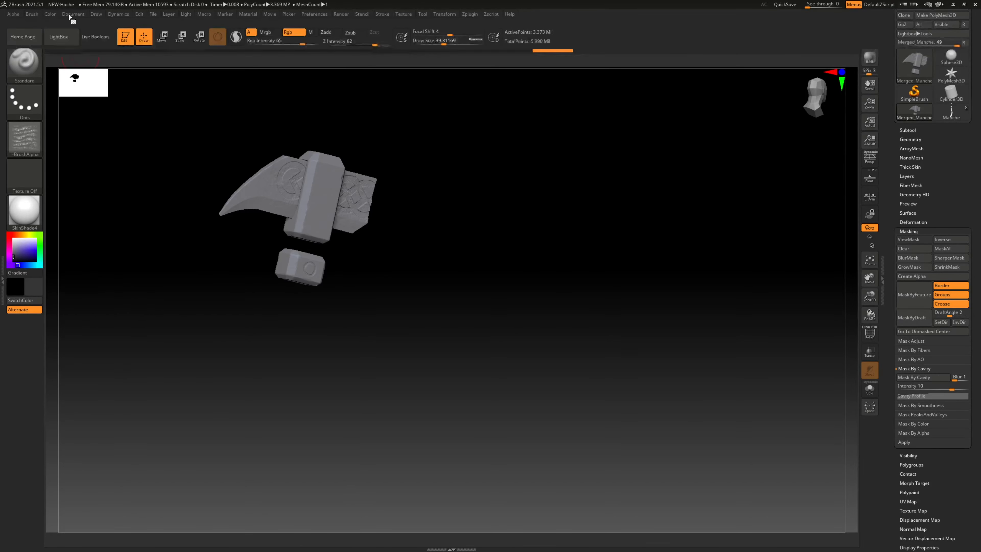
- Fill the central block, spike and collar with a darker grey, RGB 53, 53, 53, and unhide the whole axe
{"action": "left_click", "coordinate": [49, 14]}
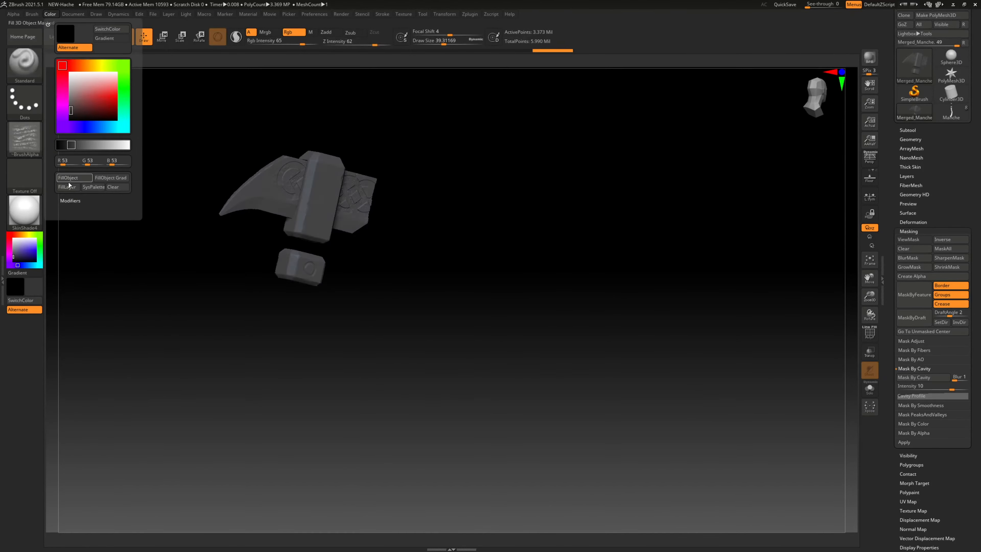
{"action": "mouse_move", "coordinate": [460, 208]}
{"action": "left_mouse_down"}
{"action": "mouse_move", "coordinate": [493, 221]}
{"action": "mouse_move", "coordinate": [425, 223]}
{"action": "left_mouse_up"}
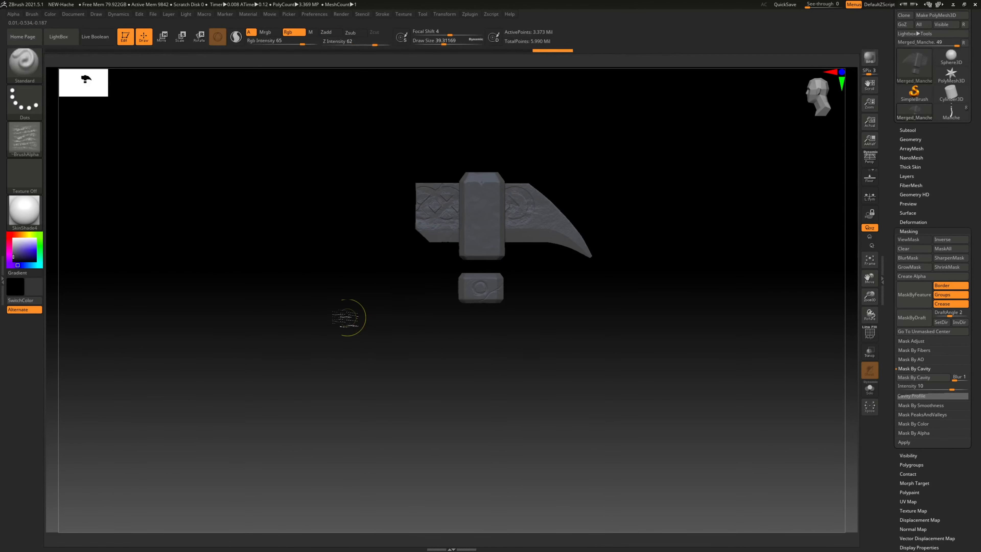
{"action": "key", "text": "ctrl+shift"}
{"action": "left_click", "coordinate": [247, 298], "text": "ctrl+shift"}
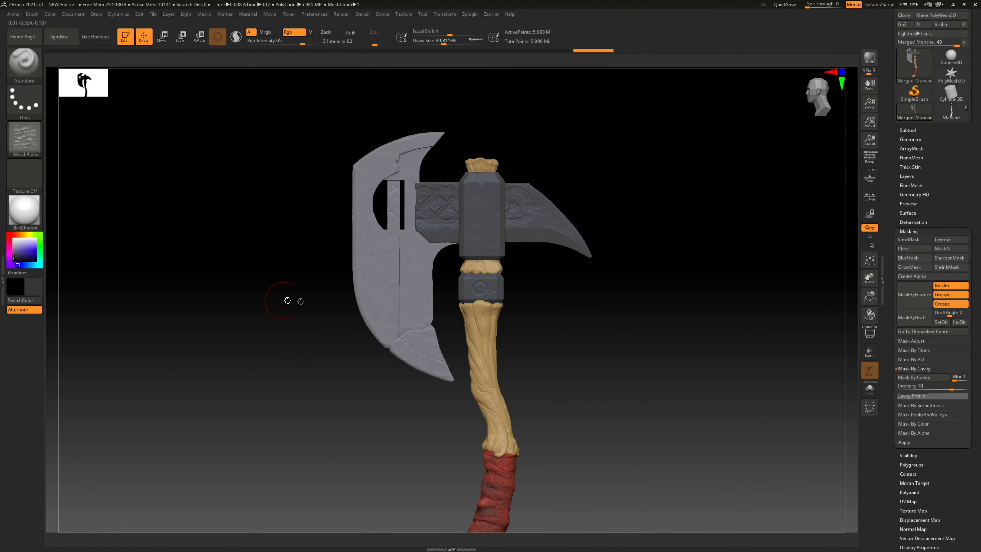
{"action": "right_click_drag", "start_coordinate": [493, 315], "coordinate": [462, 313], "text": "ctrl"}
{"action": "mouse_move", "coordinate": [541, 331]}
{"action": "right_mouse_down", "text": "alt"}
{"action": "mouse_move", "coordinate": [488, 275]}
{"action": "mouse_move", "coordinate": [609, 238]}
{"action": "right_mouse_up", "text": "alt"}
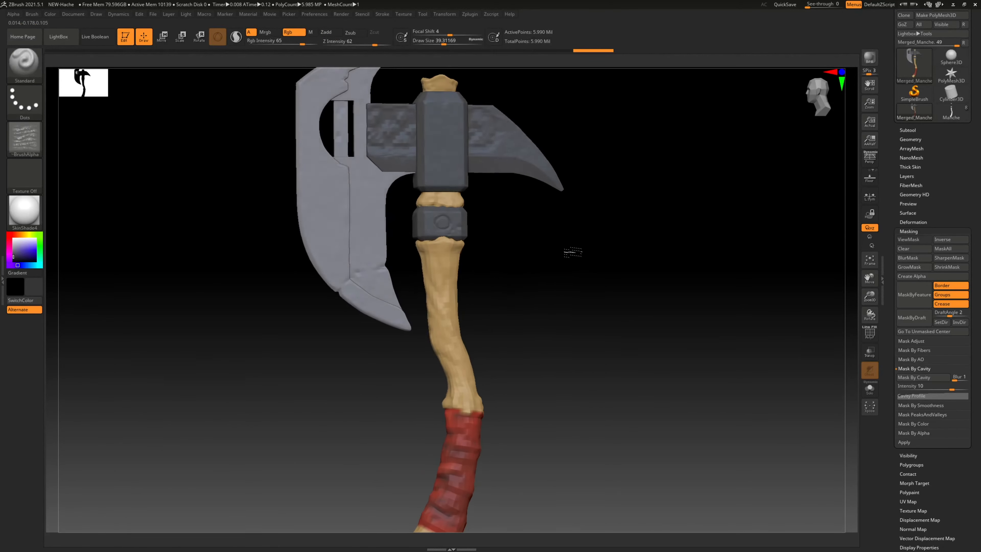
- Isolate the narrow riveted strip that crosses the opening in the blade
{"action": "key", "text": "ctrl+shift"}
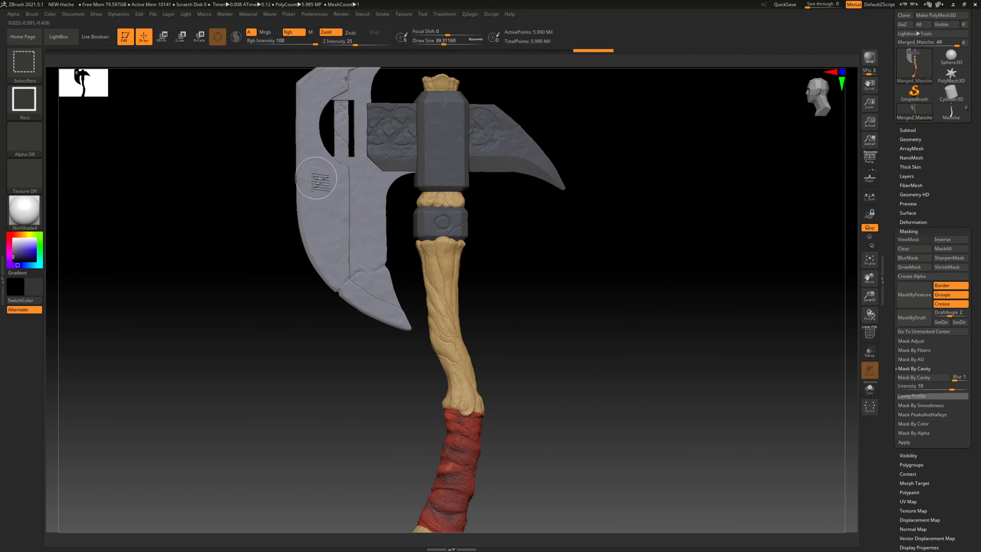
{"action": "left_click", "coordinate": [316, 179], "text": "ctrl+shift"}
{"action": "mouse_move", "coordinate": [268, 250]}
{"action": "left_mouse_down"}
{"action": "mouse_move", "coordinate": [334, 271]}
{"action": "mouse_move", "coordinate": [399, 241]}
{"action": "left_mouse_up"}
{"action": "key", "text": "ctrl+shift"}
{"action": "left_click", "coordinate": [355, 226], "text": "ctrl+shift"}
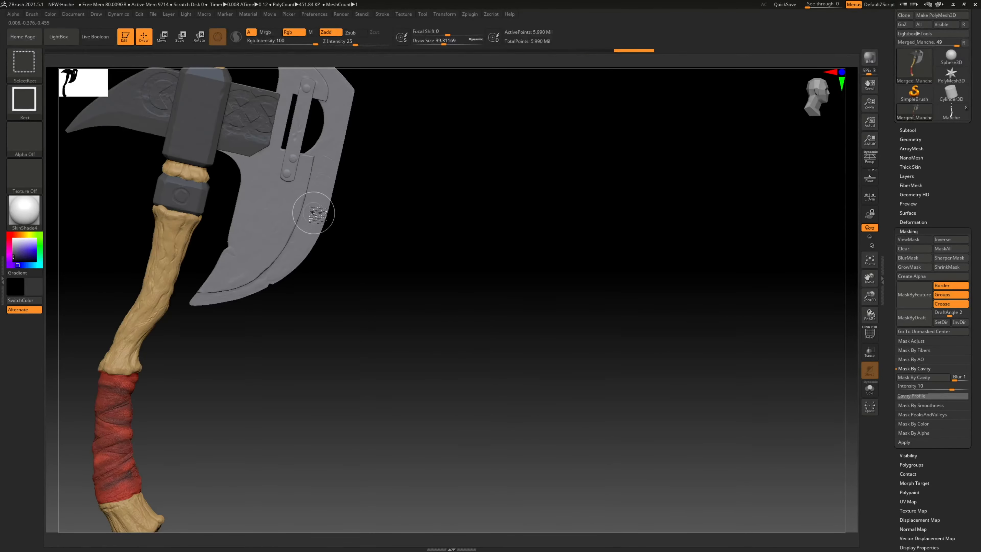
{"action": "left_click", "coordinate": [296, 136], "text": "ctrl+shift"}
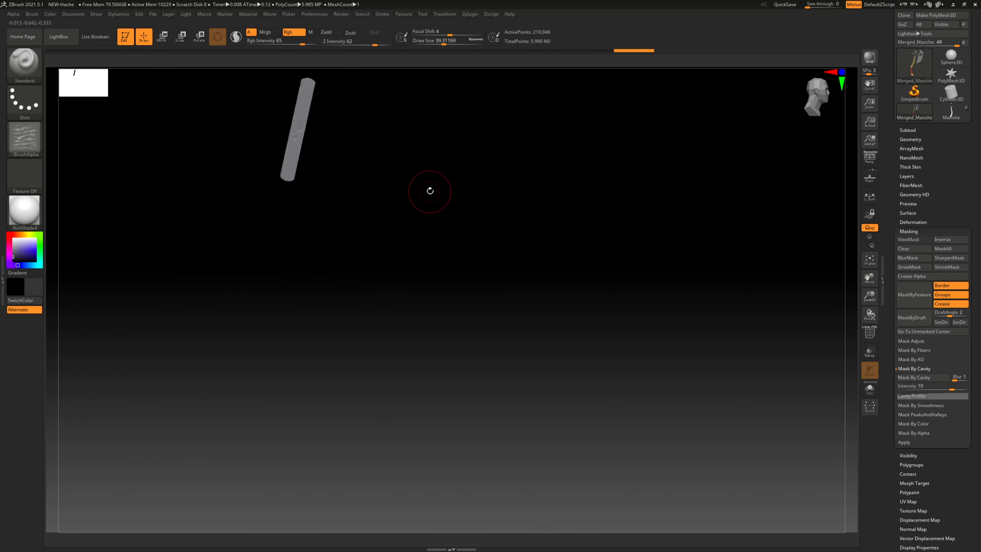
{"action": "mouse_move", "coordinate": [427, 190]}
{"action": "left_mouse_down"}
{"action": "mouse_move", "coordinate": [372, 182]}
{"action": "mouse_move", "coordinate": [327, 190]}
{"action": "left_mouse_up"}
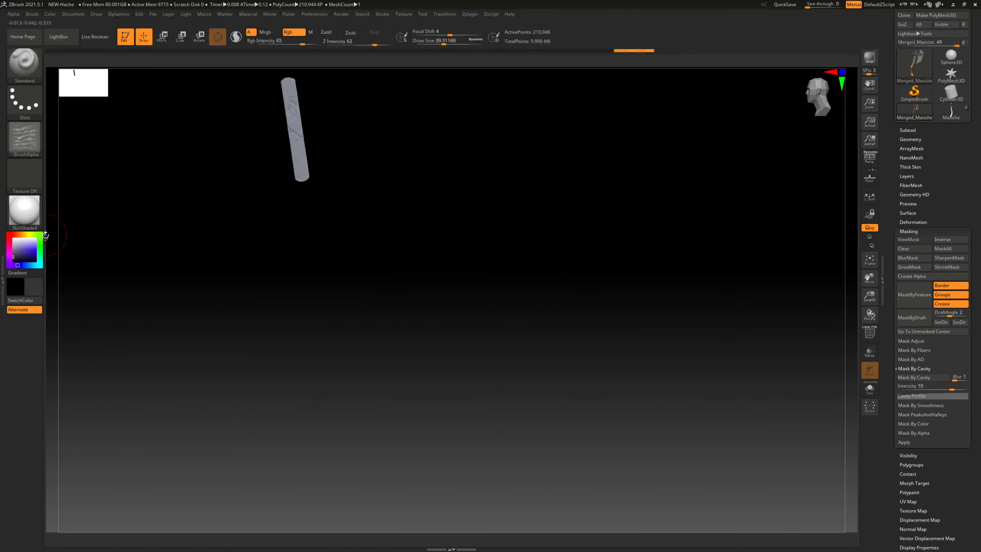
- Fill the isolated strip with the dark grey, RGB 53, 53, 53, and unhide the rest of the axe
{"action": "left_click", "coordinate": [66, 16]}
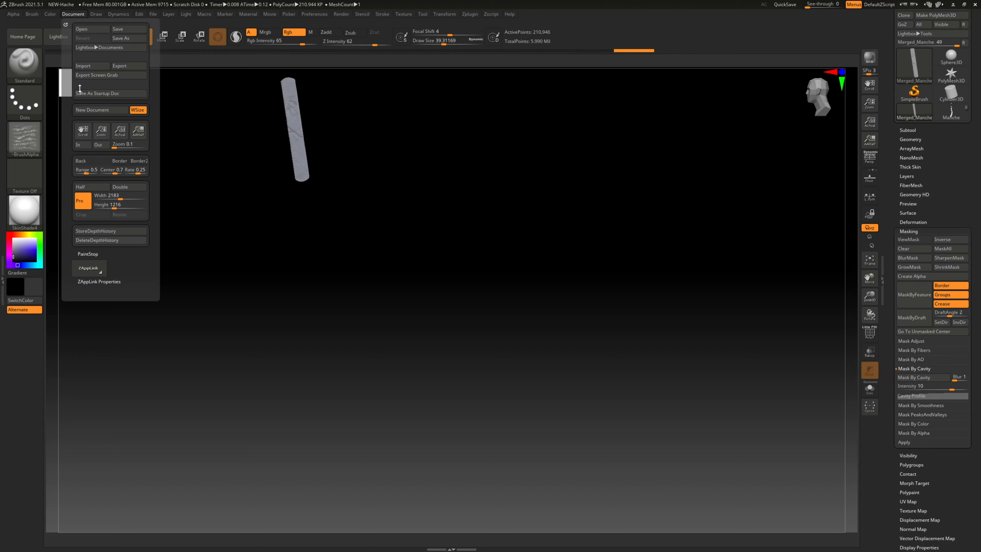
{"action": "left_click", "coordinate": [50, 17]}
{"action": "left_click", "coordinate": [50, 15]}
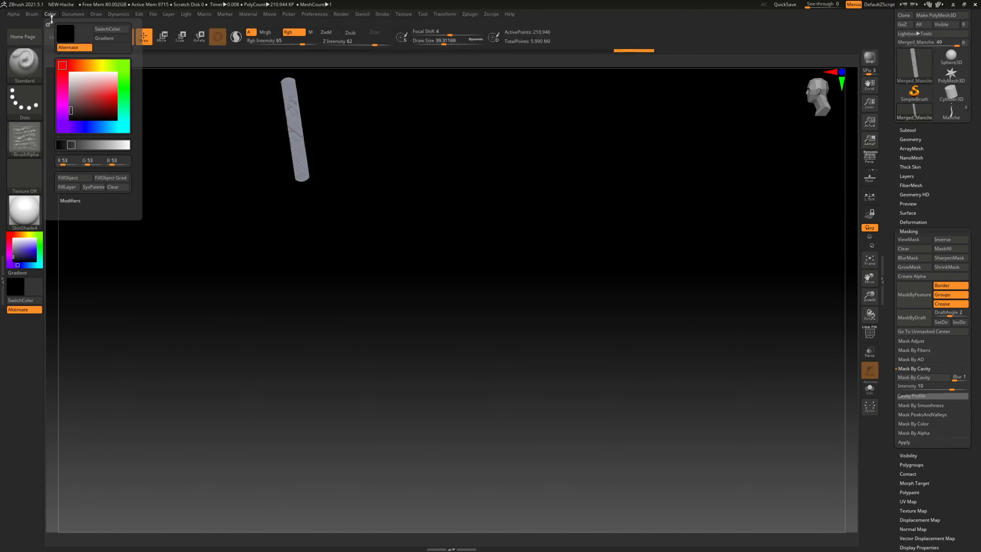
{"action": "left_click", "coordinate": [68, 178]}
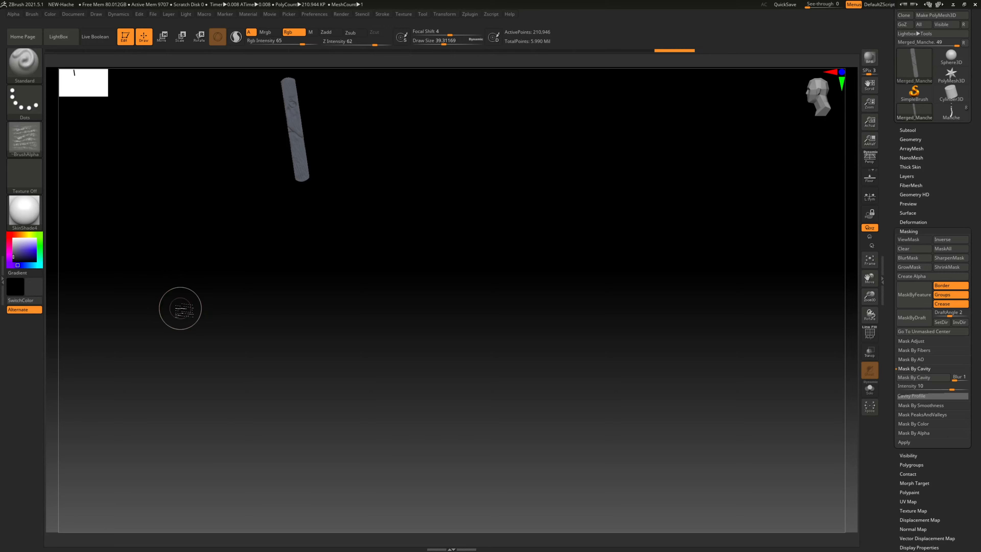
{"action": "left_click", "coordinate": [184, 307], "text": "ctrl+shift"}
{"action": "left_click_drag", "start_coordinate": [541, 236], "coordinate": [541, 180]}
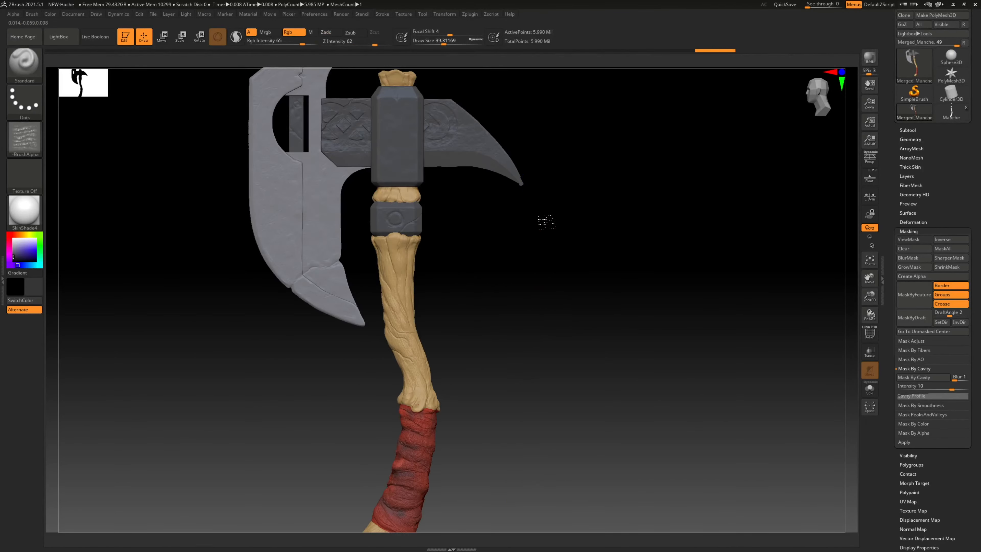
{"action": "right_click_drag", "start_coordinate": [547, 222], "coordinate": [494, 280], "text": "alt"}
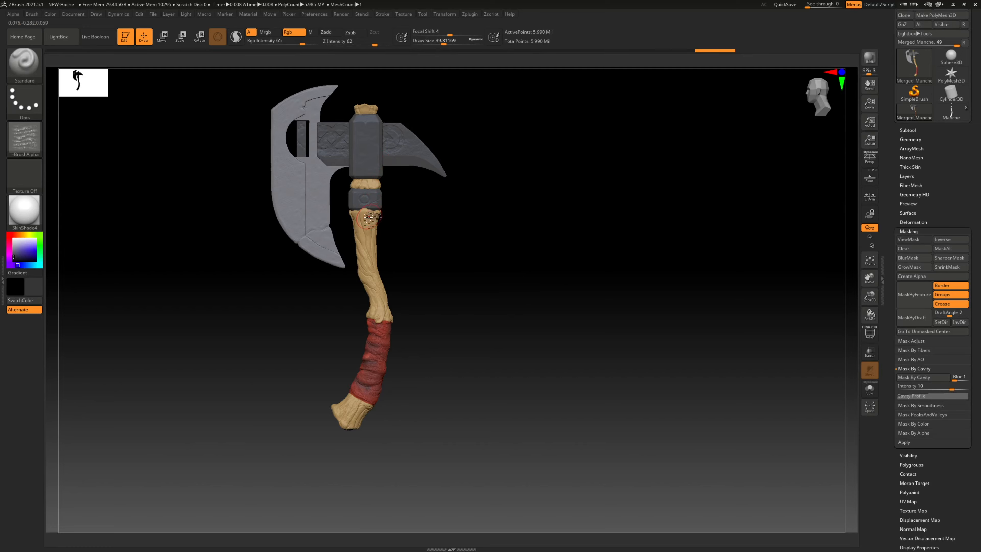
{"action": "right_click_drag", "start_coordinate": [369, 217], "coordinate": [506, 157], "text": "alt"}
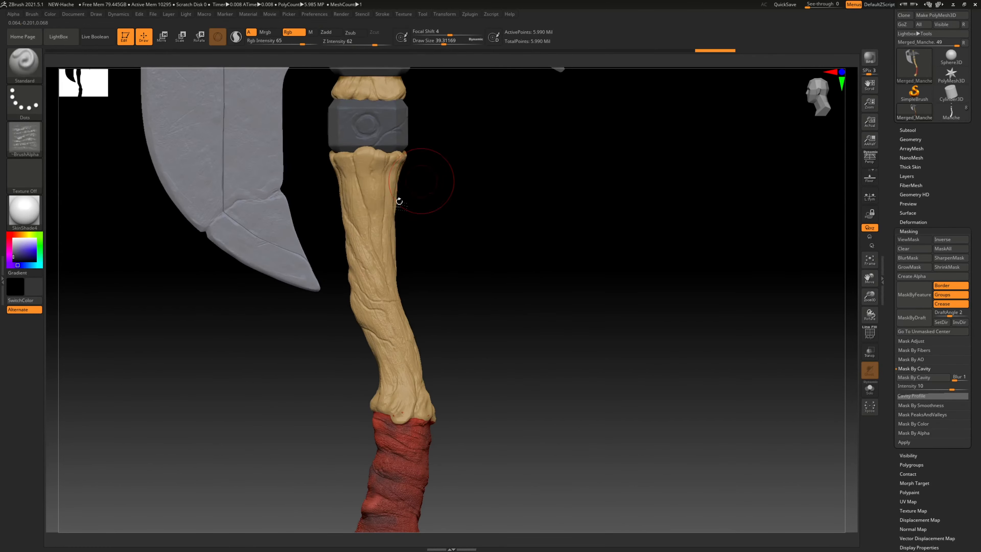
{"action": "right_click_drag", "start_coordinate": [365, 230], "coordinate": [510, 204], "text": "ctrl"}
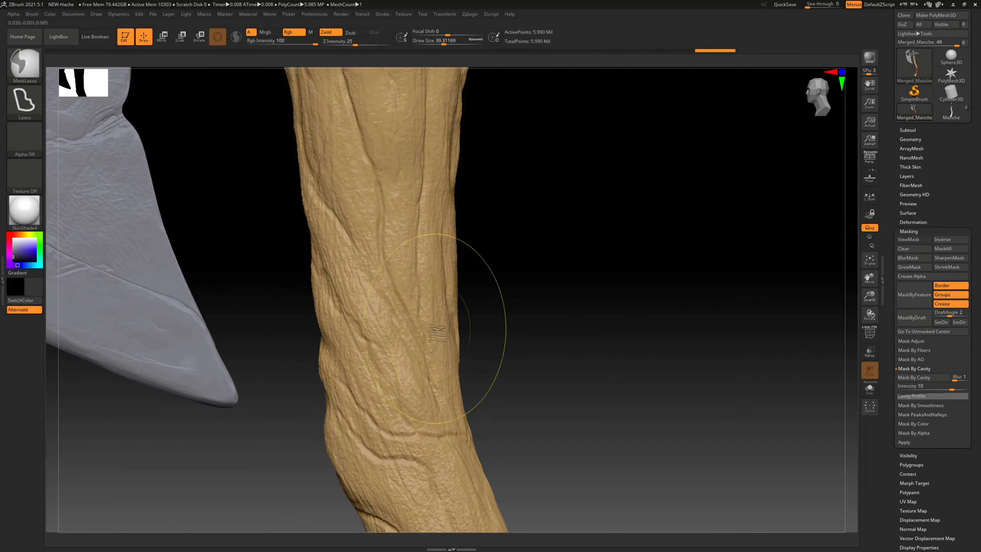
{"action": "right_click_drag", "start_coordinate": [415, 326], "coordinate": [393, 351], "text": "ctrl"}
{"action": "mouse_move", "coordinate": [513, 350]}
{"action": "right_mouse_down", "text": "alt"}
{"action": "mouse_move", "coordinate": [510, 324]}
{"action": "mouse_move", "coordinate": [477, 276]}
{"action": "mouse_move", "coordinate": [469, 228]}
{"action": "mouse_move", "coordinate": [461, 282]}
{"action": "right_mouse_up", "text": "alt"}
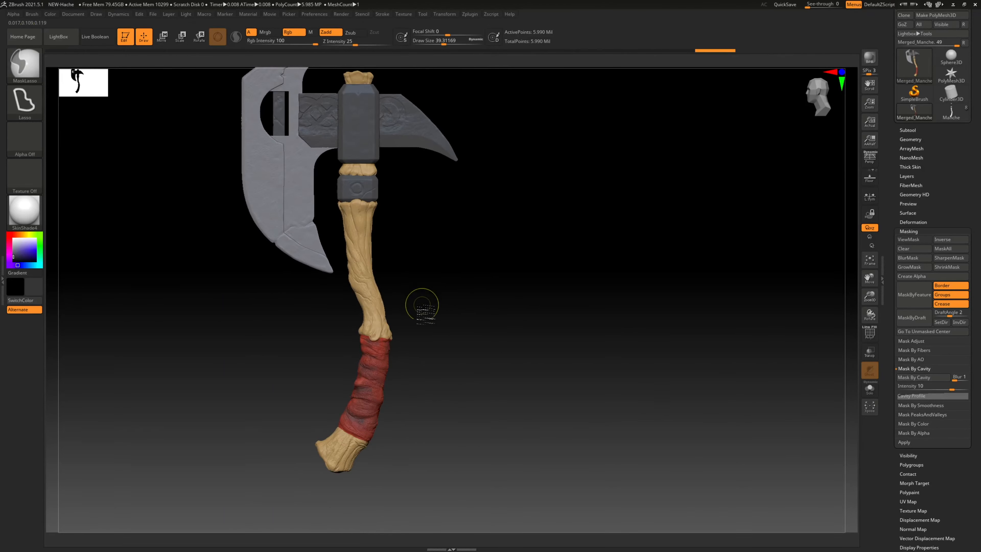
{"action": "key", "text": "ctrl+shift"}
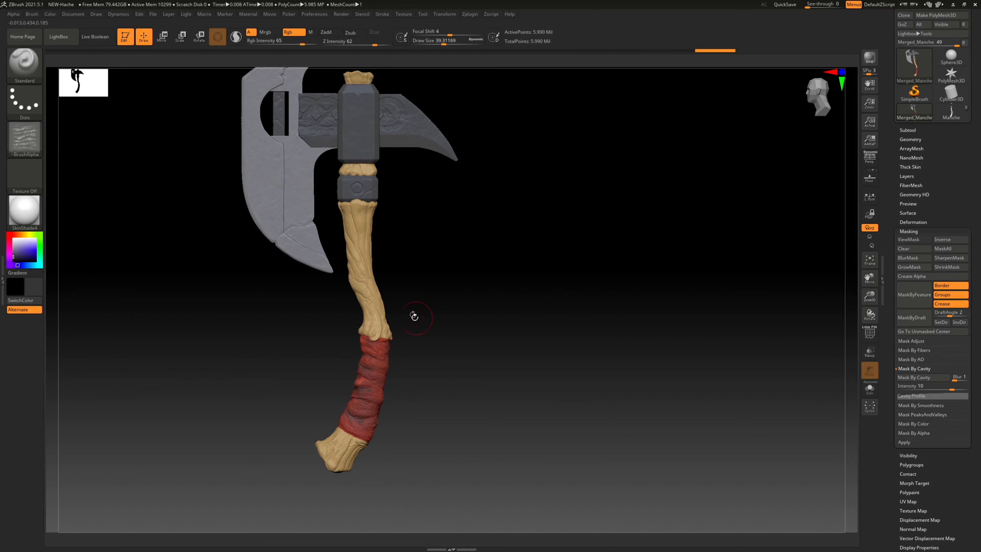
- Hide the front-side blade, cutting edge, narrow strip, central block, collar and spike, keeping the wooden handle pieces and red cloth wrap visible
{"action": "key", "text": "ctrl+shift"}
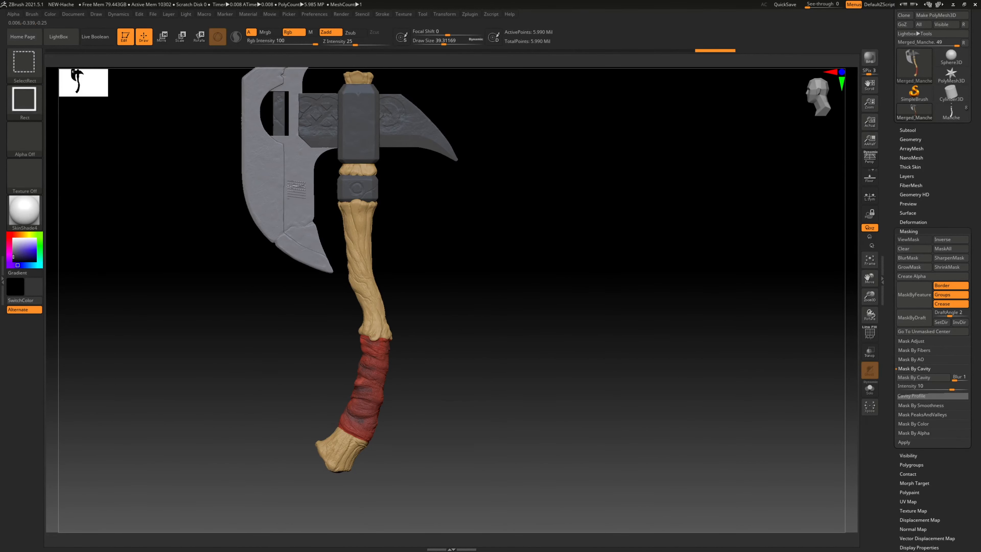
{"action": "left_click", "coordinate": [296, 189], "text": "ctrl+shift"}
{"action": "left_click", "coordinate": [276, 196], "text": "ctrl+shift"}
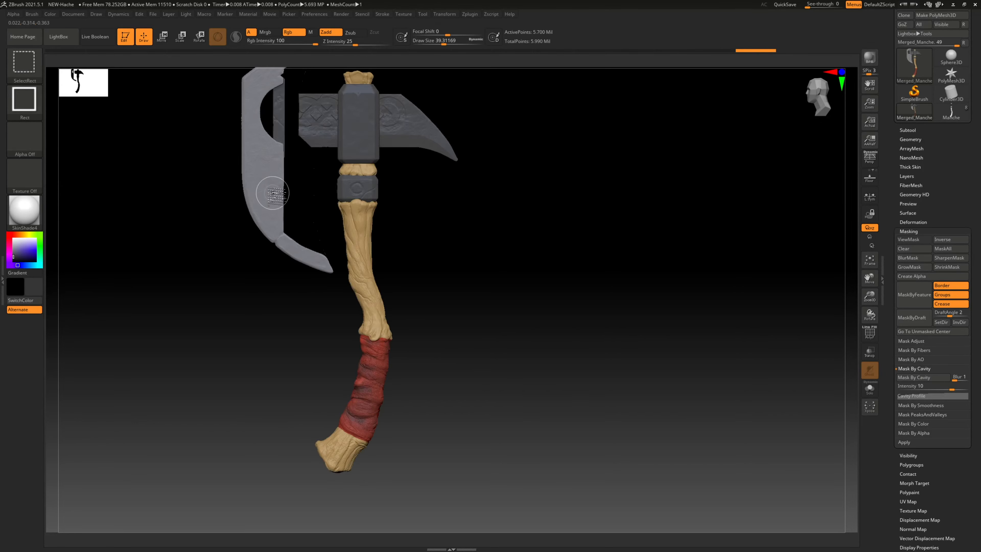
{"action": "left_click", "coordinate": [269, 185], "text": "ctrl+shift"}
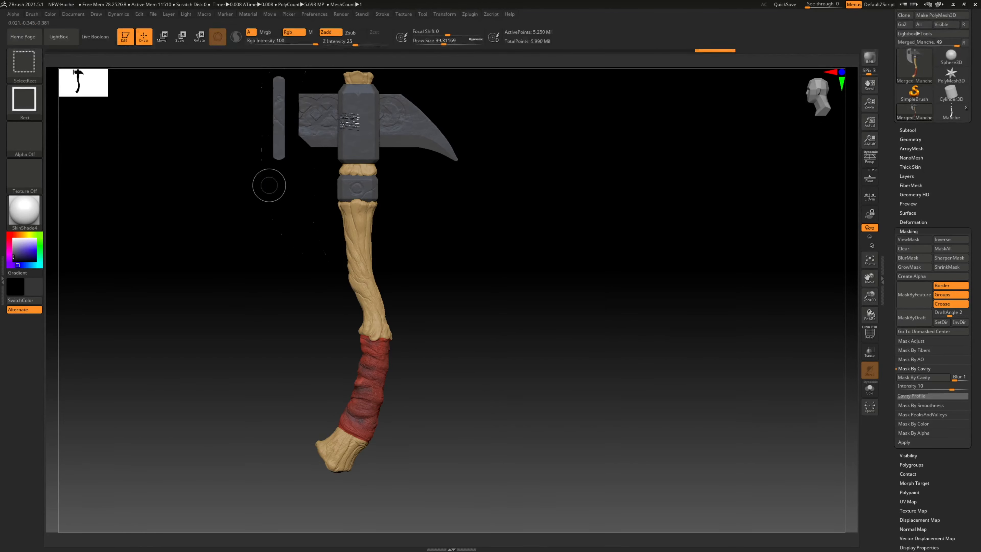
{"action": "left_click", "coordinate": [279, 116], "text": "ctrl+shift"}
{"action": "left_click", "coordinate": [356, 121], "text": "ctrl+shift"}
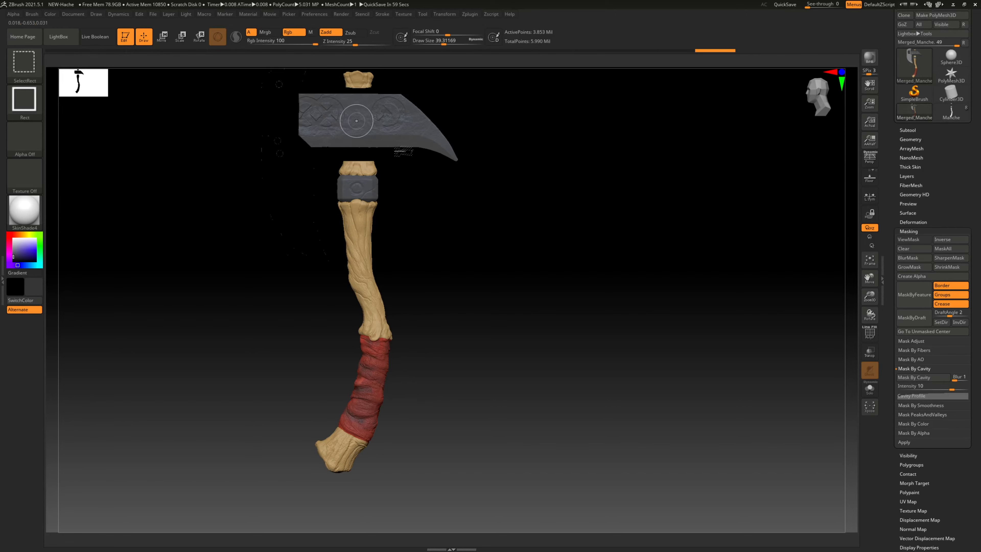
{"action": "left_click", "coordinate": [357, 189], "text": "ctrl+shift"}
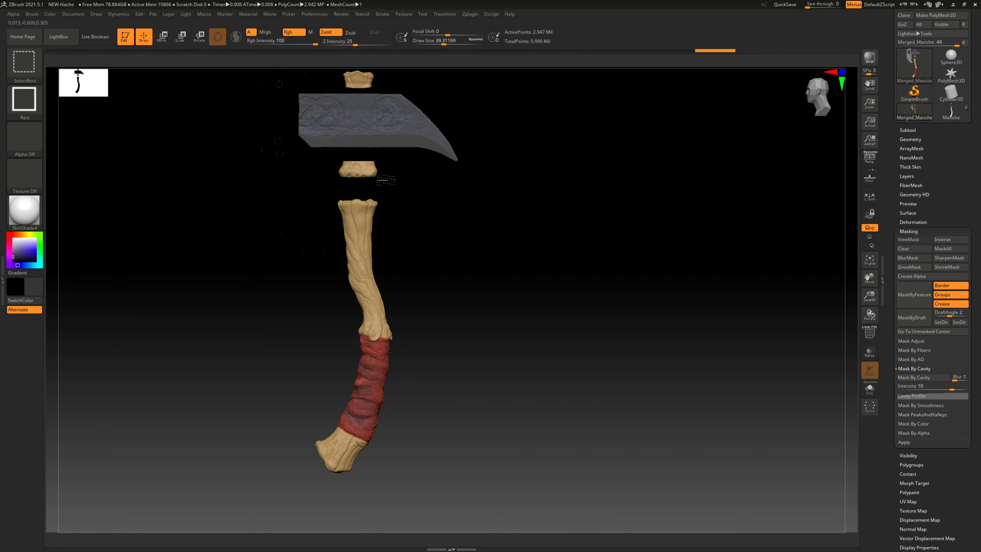
{"action": "left_click", "coordinate": [386, 180], "text": "ctrl+shift"}
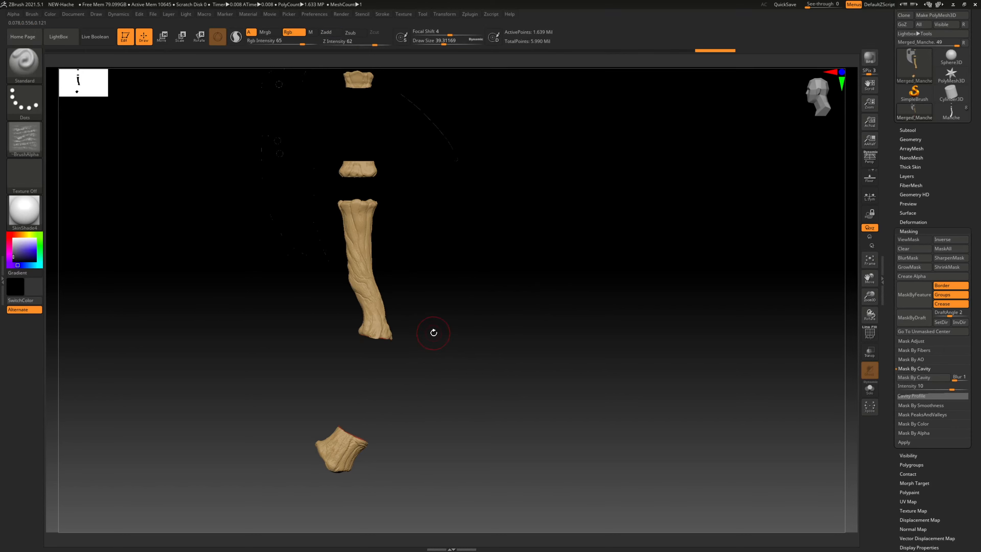
{"action": "key", "text": "ctrl+z"}
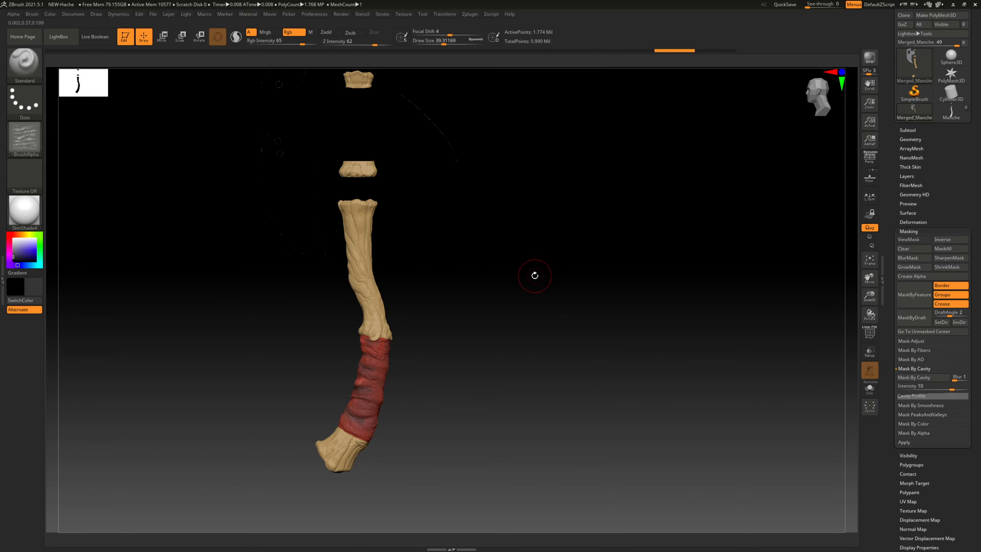
- Hide the blade body, cutting edge and rivets remaining on the far side, leaving only the wood and cloth wrap
{"action": "left_click_drag", "start_coordinate": [527, 282], "coordinate": [613, 294]}
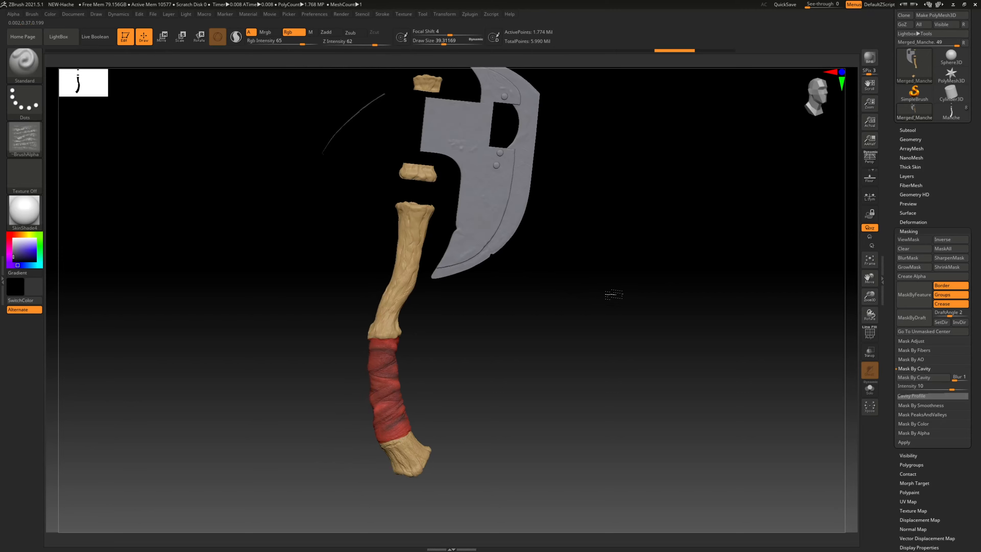
{"action": "left_click", "coordinate": [519, 209], "text": "ctrl+shift"}
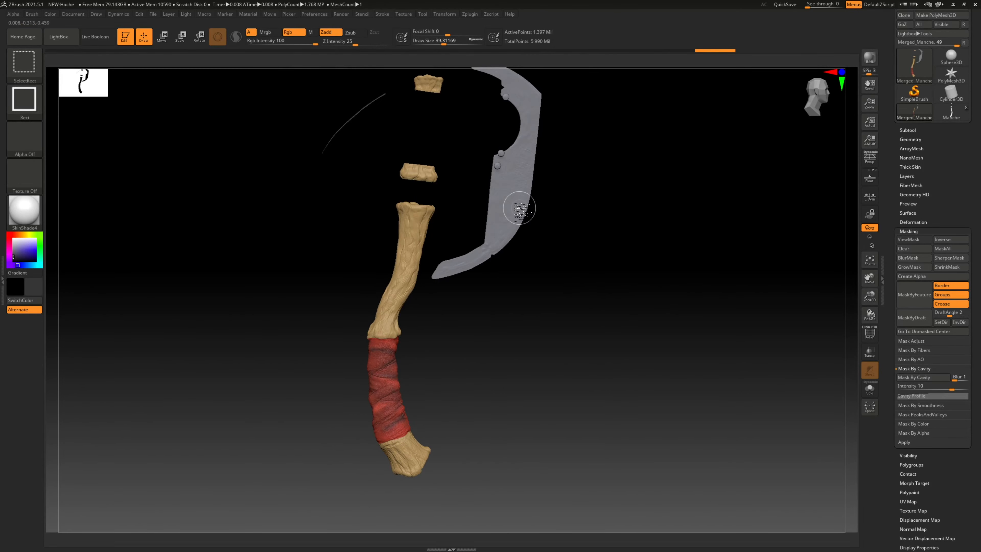
{"action": "left_click", "coordinate": [498, 165], "text": "ctrl+shift"}
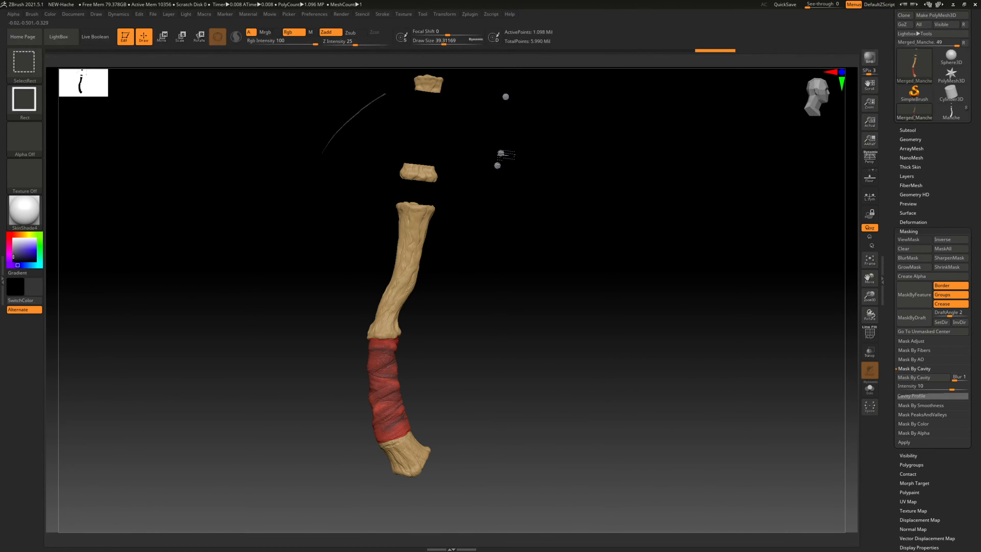
{"action": "left_click", "coordinate": [506, 97], "text": "ctrl+shift"}
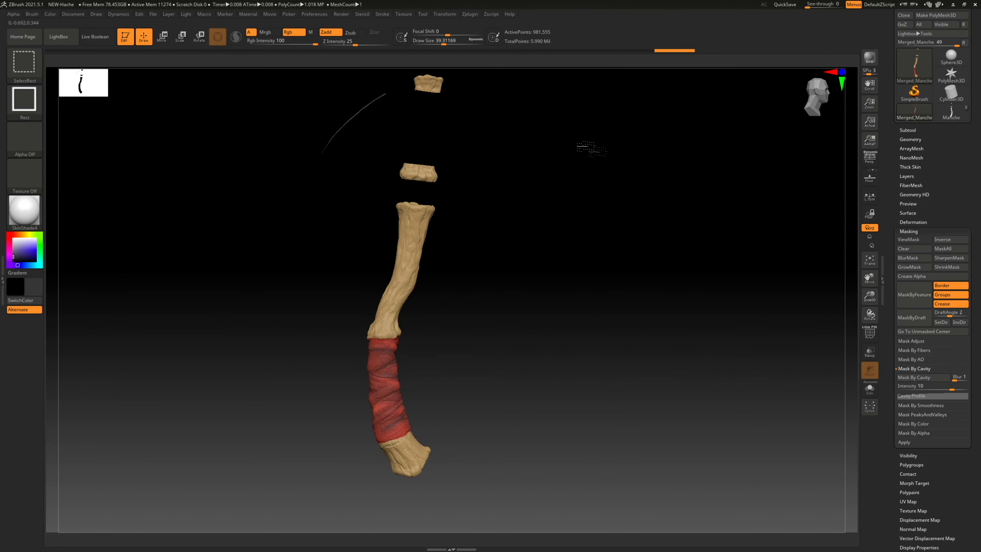
{"action": "mouse_move", "coordinate": [582, 177]}
{"action": "left_mouse_down"}
{"action": "mouse_move", "coordinate": [624, 208]}
{"action": "mouse_move", "coordinate": [598, 263]}
{"action": "mouse_move", "coordinate": [570, 190]}
{"action": "mouse_move", "coordinate": [482, 189]}
{"action": "mouse_move", "coordinate": [465, 176]}
{"action": "mouse_move", "coordinate": [499, 128]}
{"action": "mouse_move", "coordinate": [473, 179]}
{"action": "mouse_move", "coordinate": [547, 222]}
{"action": "mouse_move", "coordinate": [548, 213]}
{"action": "mouse_move", "coordinate": [521, 200]}
{"action": "mouse_move", "coordinate": [565, 249]}
{"action": "mouse_move", "coordinate": [566, 228]}
{"action": "mouse_move", "coordinate": [523, 232]}
{"action": "mouse_move", "coordinate": [498, 217]}
{"action": "left_mouse_up"}
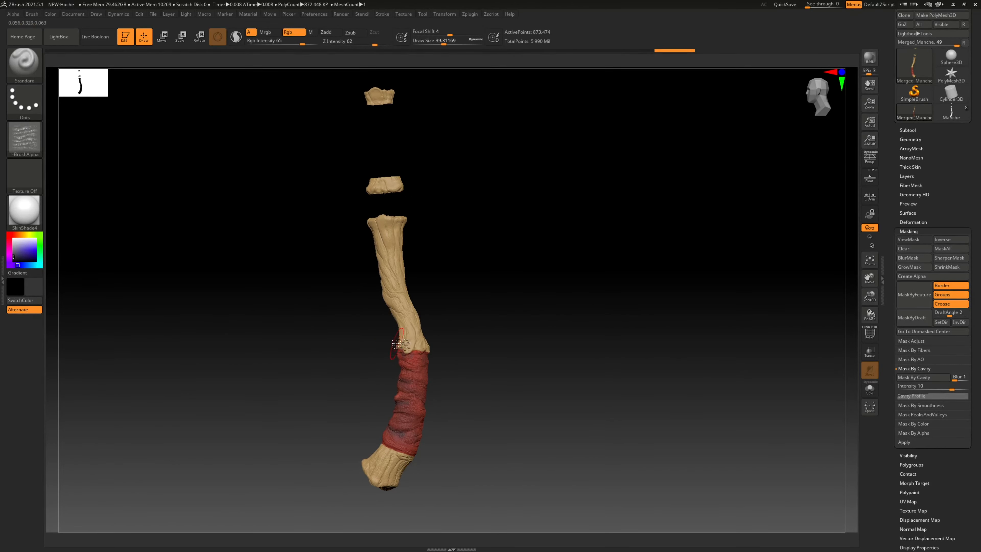
- Mask the visible wood and cloth wrap by cavity with an intensity of 67.17675
{"action": "left_click_drag", "start_coordinate": [495, 271], "coordinate": [507, 275]}
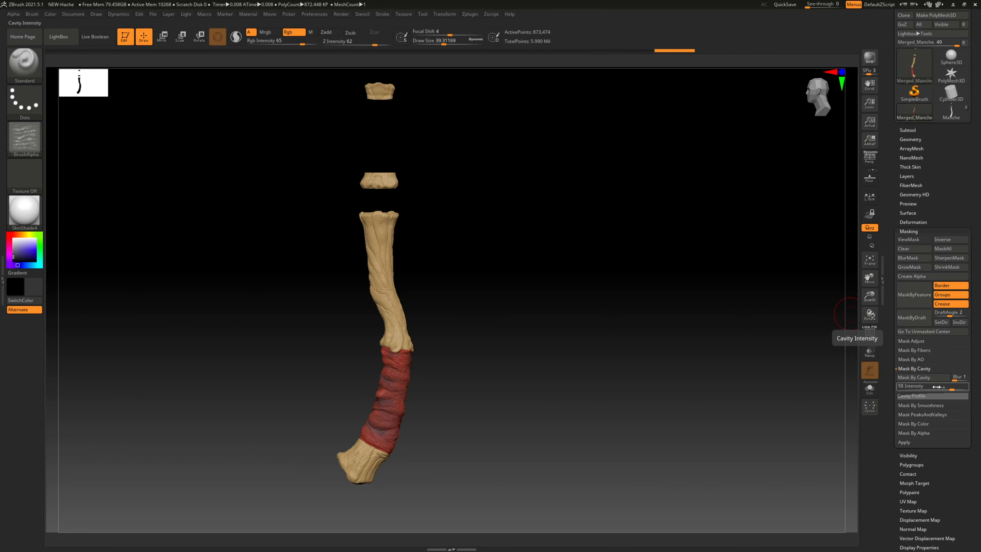
{"action": "left_click_drag", "start_coordinate": [955, 389], "coordinate": [954, 386]}
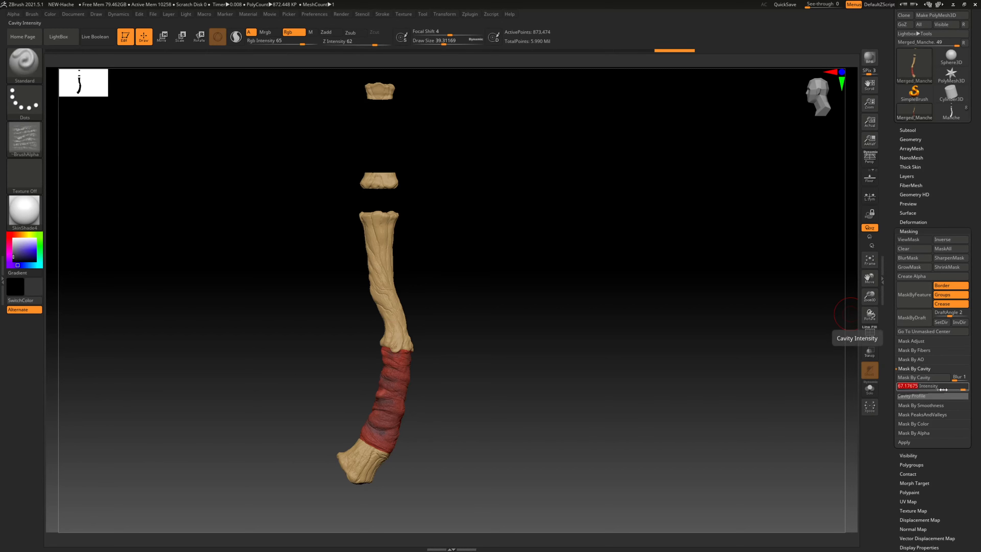
{"action": "left_click", "coordinate": [912, 378]}
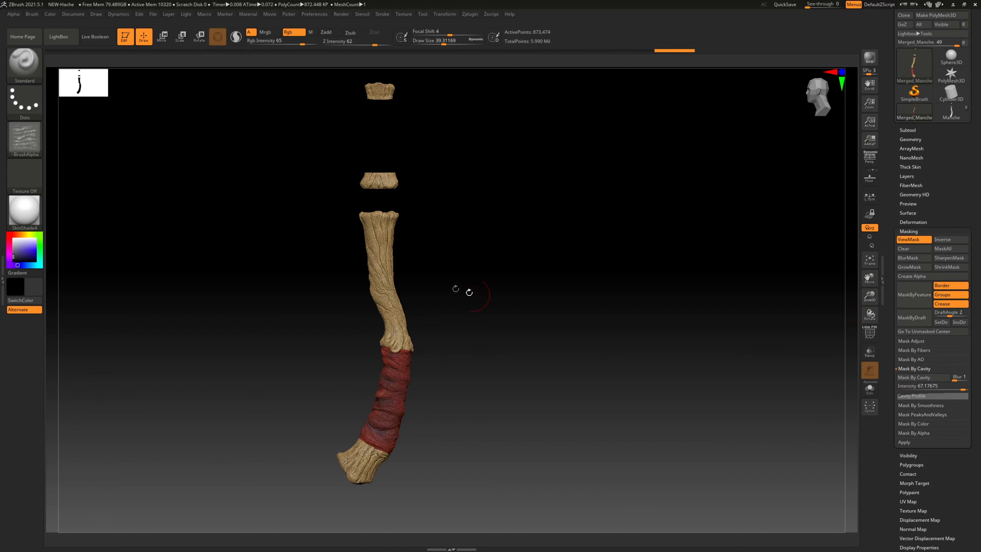
{"action": "right_click_drag", "start_coordinate": [376, 281], "coordinate": [580, 290], "text": "ctrl"}
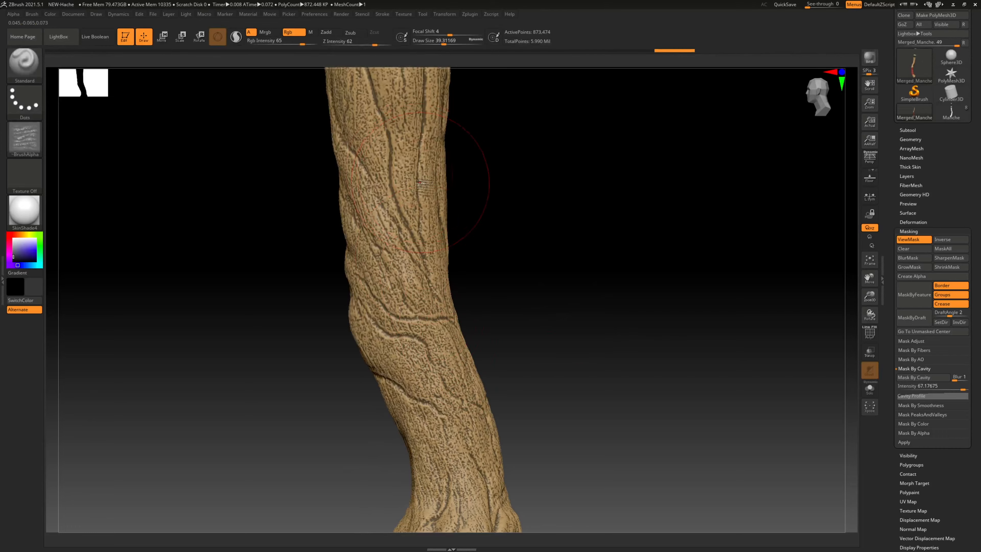
{"action": "right_click_drag", "start_coordinate": [420, 182], "coordinate": [355, 193], "text": "ctrl"}
{"action": "mouse_move", "coordinate": [428, 254]}
{"action": "right_mouse_down", "text": "ctrl"}
{"action": "mouse_move", "coordinate": [344, 217]}
{"action": "mouse_move", "coordinate": [499, 220]}
{"action": "mouse_move", "coordinate": [465, 250]}
{"action": "right_mouse_up", "text": "ctrl"}
{"action": "right_click_drag", "start_coordinate": [487, 307], "coordinate": [436, 85], "text": "alt"}
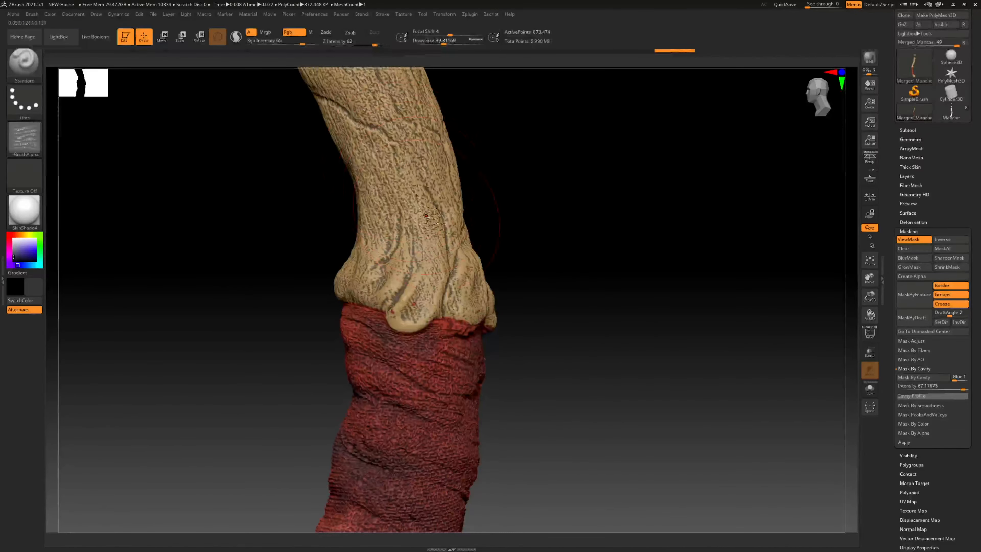
- Reapply the cavity mask with a blur of 4 and invert it to expose the crevices
{"action": "left_click_drag", "start_coordinate": [962, 377], "coordinate": [958, 379]}
{"action": "left_click", "coordinate": [925, 378]}
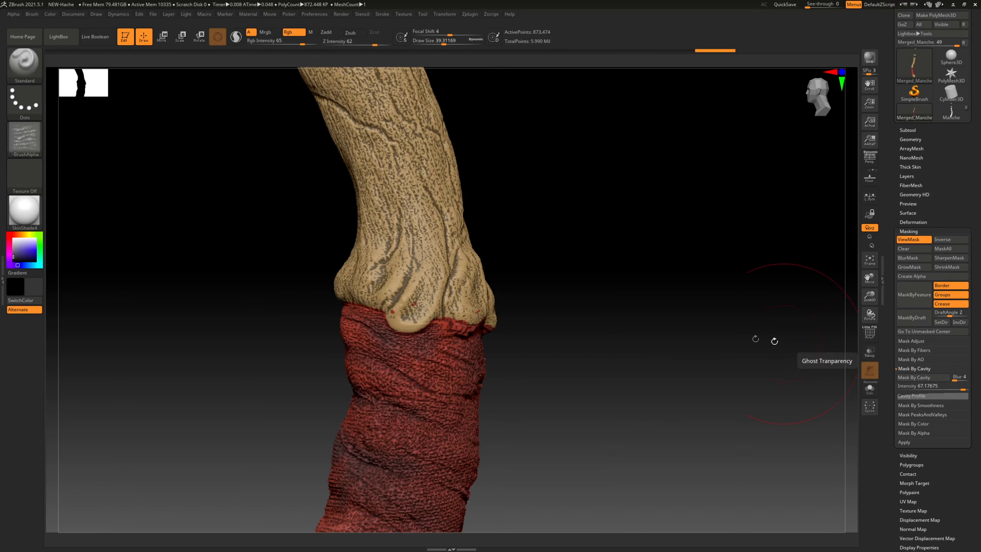
{"action": "mouse_move", "coordinate": [629, 300]}
{"action": "right_mouse_down", "text": "ctrl"}
{"action": "mouse_move", "coordinate": [531, 273]}
{"action": "mouse_move", "coordinate": [441, 269]}
{"action": "mouse_move", "coordinate": [453, 280]}
{"action": "mouse_move", "coordinate": [492, 230]}
{"action": "mouse_move", "coordinate": [488, 340]}
{"action": "mouse_move", "coordinate": [469, 268]}
{"action": "right_mouse_up", "text": "ctrl"}
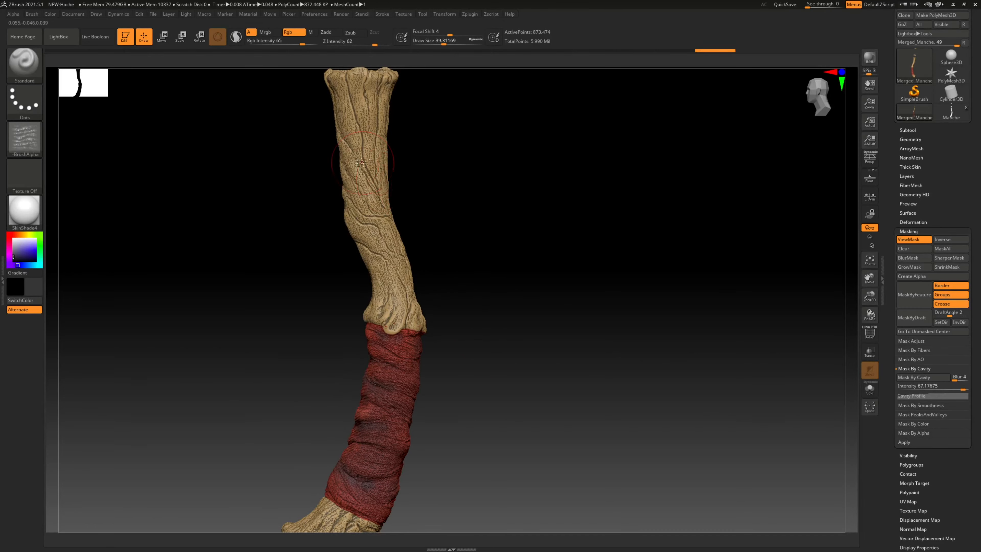
{"action": "left_click", "coordinate": [465, 271], "text": "ctrl"}
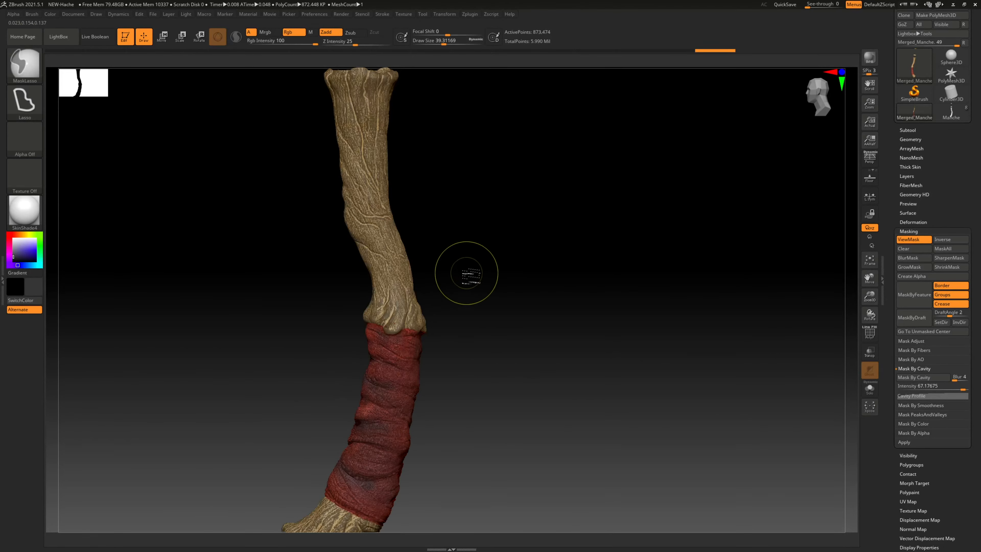
{"action": "right_click_drag", "start_coordinate": [405, 238], "coordinate": [417, 266], "text": "alt"}
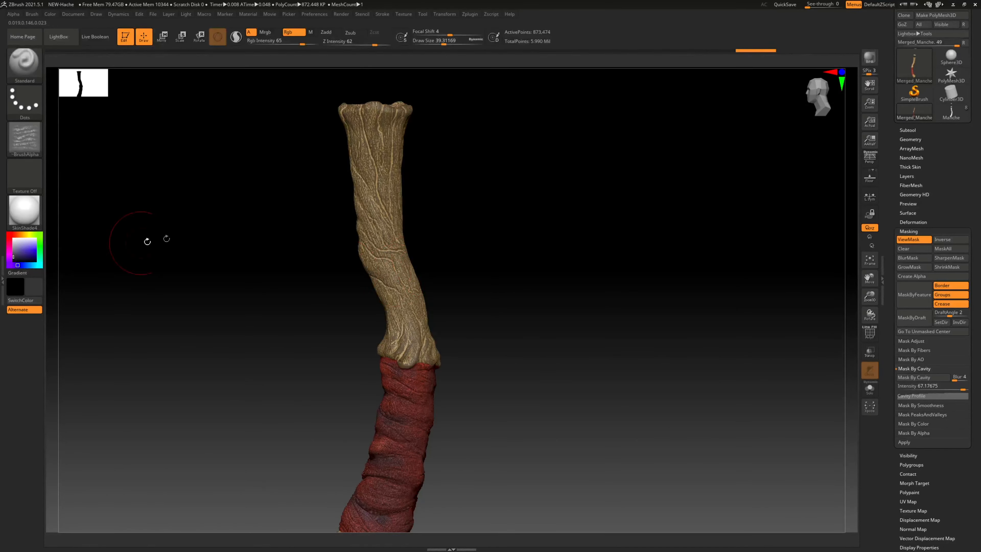
- Choose a dark brown and paint it into the unmasked crevices all around the upper wooden handle
{"action": "left_click_drag", "start_coordinate": [24, 251], "coordinate": [389, 276]}
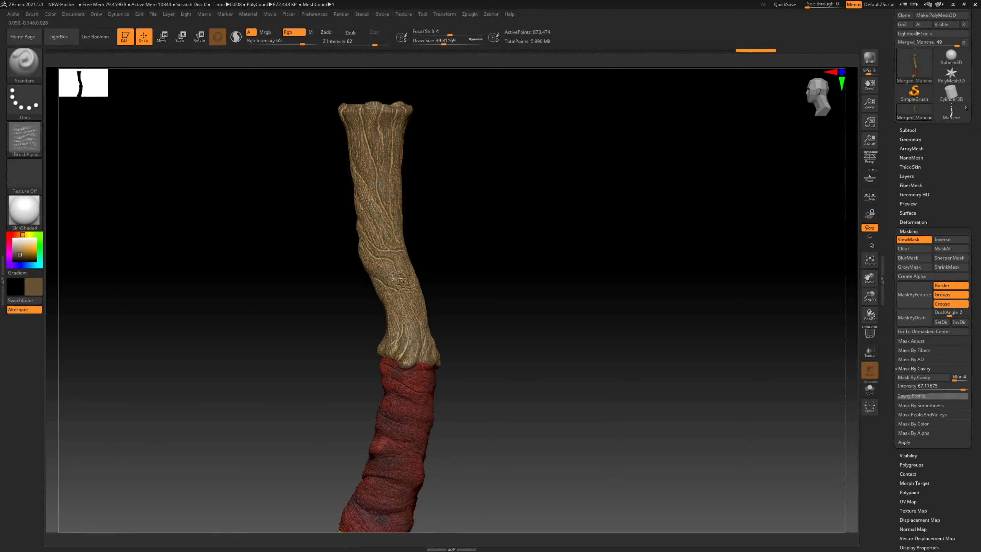
{"action": "left_click_drag", "start_coordinate": [402, 282], "coordinate": [353, 236]}
{"action": "mouse_move", "coordinate": [410, 152]}
{"action": "left_mouse_down"}
{"action": "mouse_move", "coordinate": [390, 232]}
{"action": "mouse_move", "coordinate": [413, 320]}
{"action": "mouse_move", "coordinate": [440, 338]}
{"action": "left_mouse_up"}
{"action": "mouse_move", "coordinate": [380, 131]}
{"action": "left_mouse_down"}
{"action": "mouse_move", "coordinate": [403, 159]}
{"action": "mouse_move", "coordinate": [347, 116]}
{"action": "left_mouse_up"}
{"action": "left_click_drag", "start_coordinate": [492, 204], "coordinate": [571, 216]}
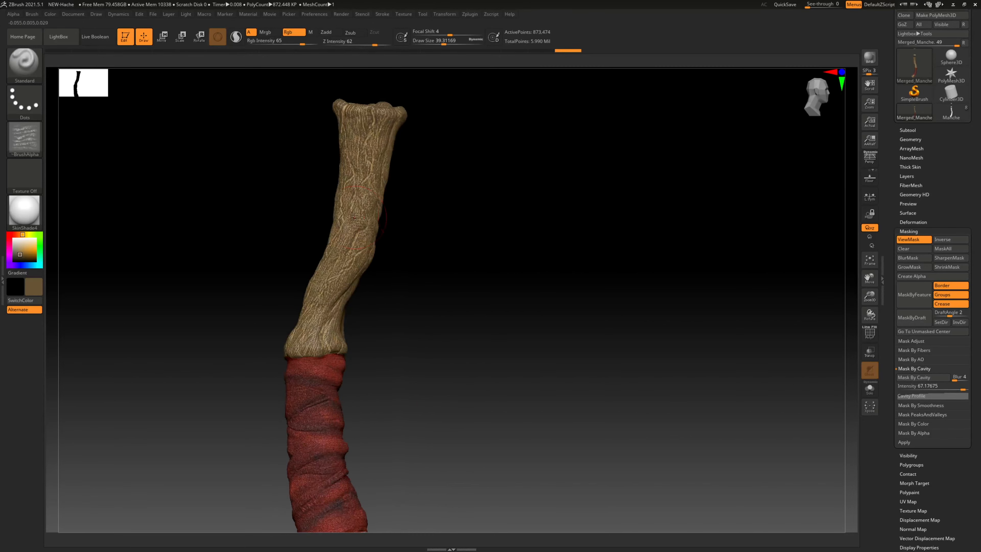
{"action": "mouse_move", "coordinate": [358, 216]}
{"action": "left_mouse_down"}
{"action": "mouse_move", "coordinate": [375, 138]}
{"action": "mouse_move", "coordinate": [355, 112]}
{"action": "mouse_move", "coordinate": [380, 191]}
{"action": "mouse_move", "coordinate": [355, 313]}
{"action": "mouse_move", "coordinate": [301, 342]}
{"action": "left_mouse_up"}
{"action": "left_click_drag", "start_coordinate": [448, 193], "coordinate": [286, 241]}
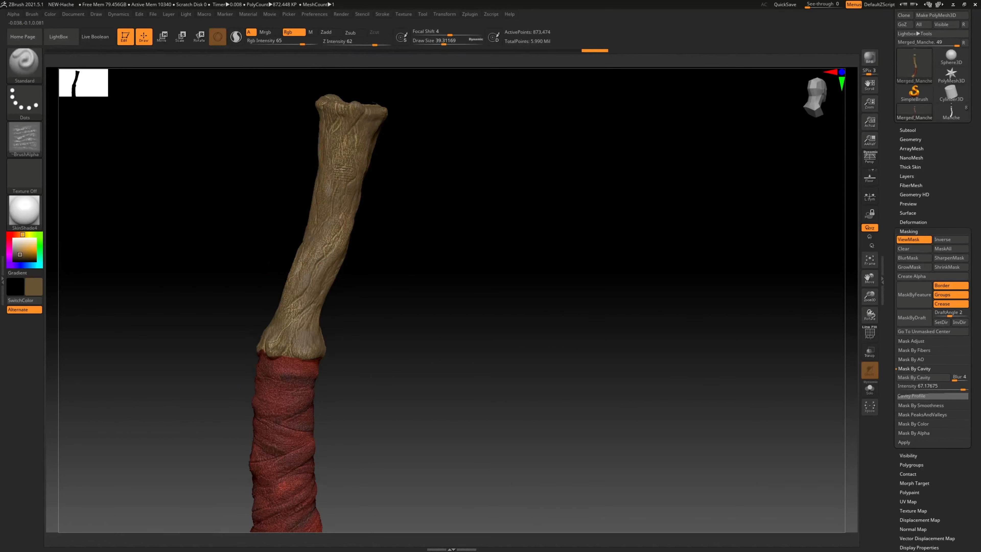
{"action": "left_click_drag", "start_coordinate": [344, 171], "coordinate": [341, 116]}
{"action": "left_click_drag", "start_coordinate": [277, 340], "coordinate": [270, 343]}
- Paint the crevices of the wooden handle end below the cloth wrap with the same dark brown
{"action": "left_click_drag", "start_coordinate": [348, 387], "coordinate": [394, 186], "text": "alt"}
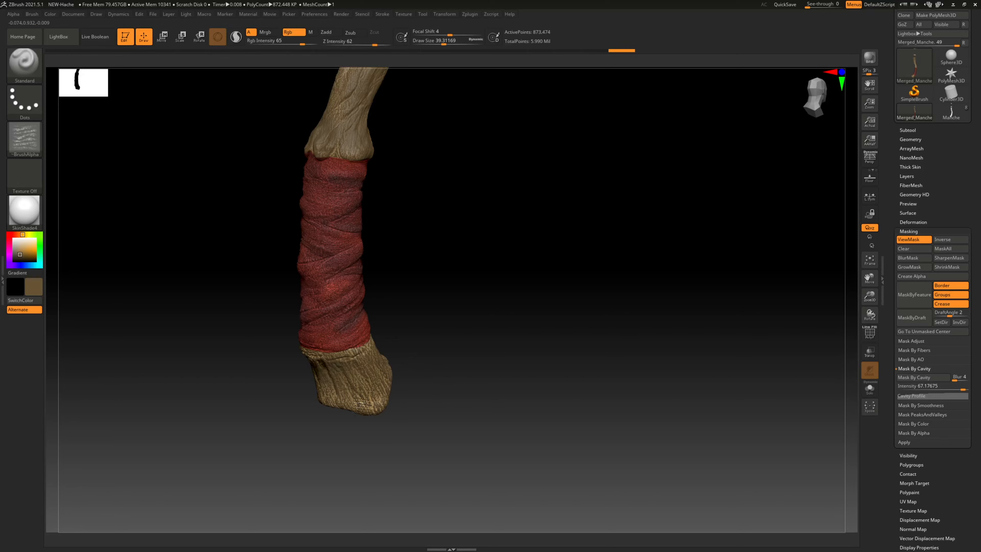
{"action": "left_click_drag", "start_coordinate": [364, 403], "coordinate": [371, 412]}
{"action": "mouse_move", "coordinate": [512, 353]}
{"action": "left_mouse_down"}
{"action": "mouse_move", "coordinate": [447, 352]}
{"action": "mouse_move", "coordinate": [416, 383]}
{"action": "mouse_move", "coordinate": [351, 392]}
{"action": "mouse_move", "coordinate": [372, 383]}
{"action": "mouse_move", "coordinate": [358, 366]}
{"action": "left_mouse_up"}
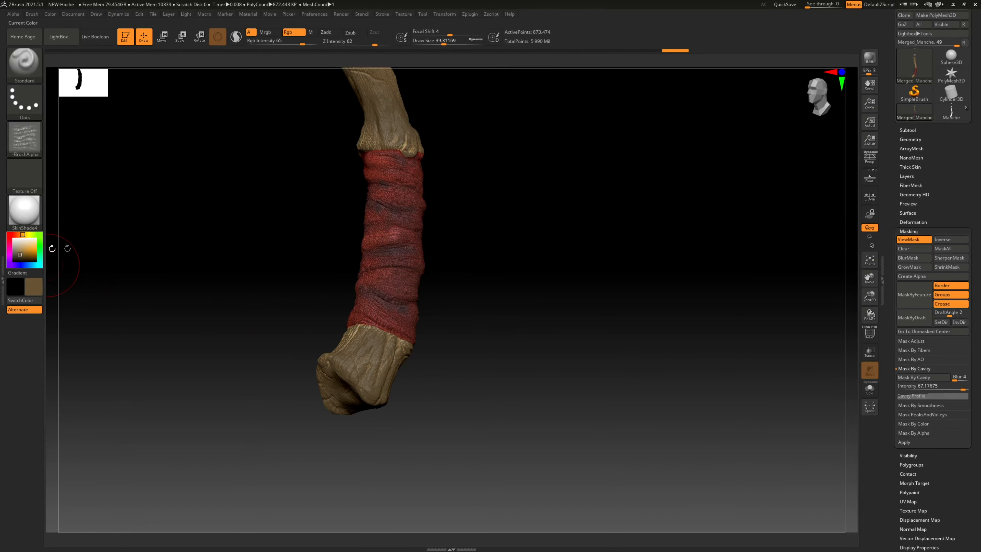
- Choose a dark red and paint it into the unmasked crevices of the cloth wrap from several sides
{"action": "left_click_drag", "start_coordinate": [30, 248], "coordinate": [379, 280]}
{"action": "left_click", "coordinate": [21, 257]}
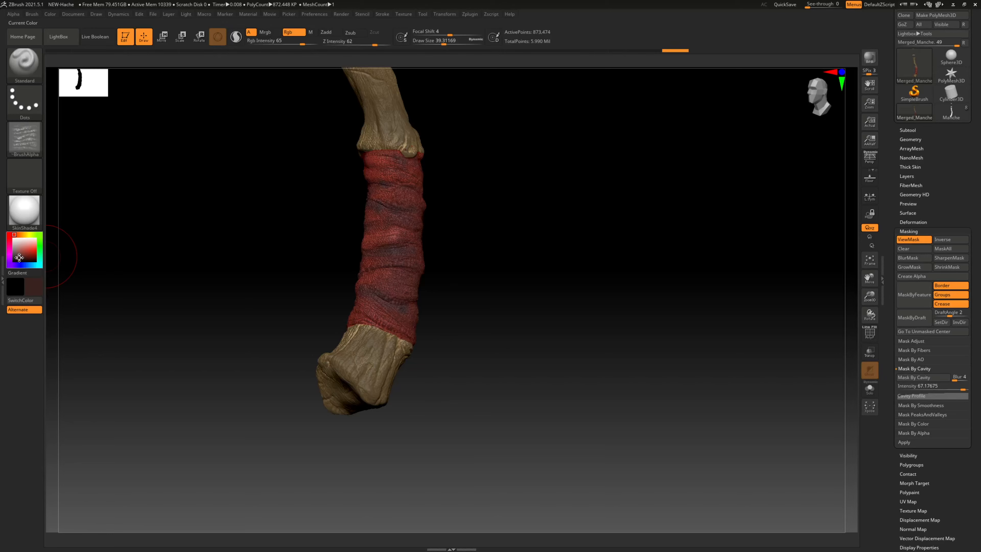
{"action": "left_click_drag", "start_coordinate": [34, 255], "coordinate": [396, 276]}
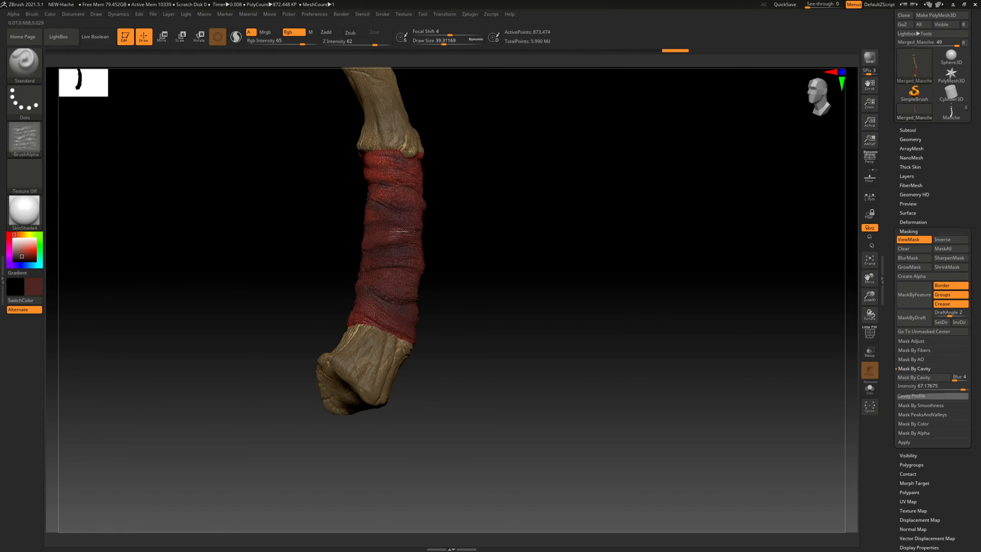
{"action": "mouse_move", "coordinate": [541, 209]}
{"action": "left_mouse_down"}
{"action": "mouse_move", "coordinate": [467, 214]}
{"action": "mouse_move", "coordinate": [456, 199]}
{"action": "left_mouse_up"}
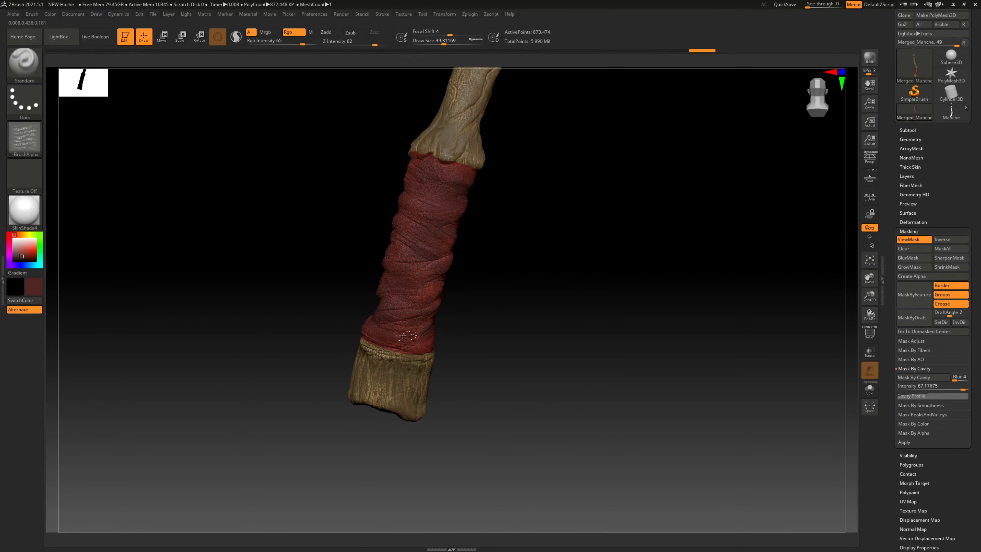
{"action": "left_click_drag", "start_coordinate": [536, 215], "coordinate": [489, 235]}
- Turn off the mask display and inspect the painted crevices on the cloth wrap and wooden handle
{"action": "key", "text": "ctrl+h"}
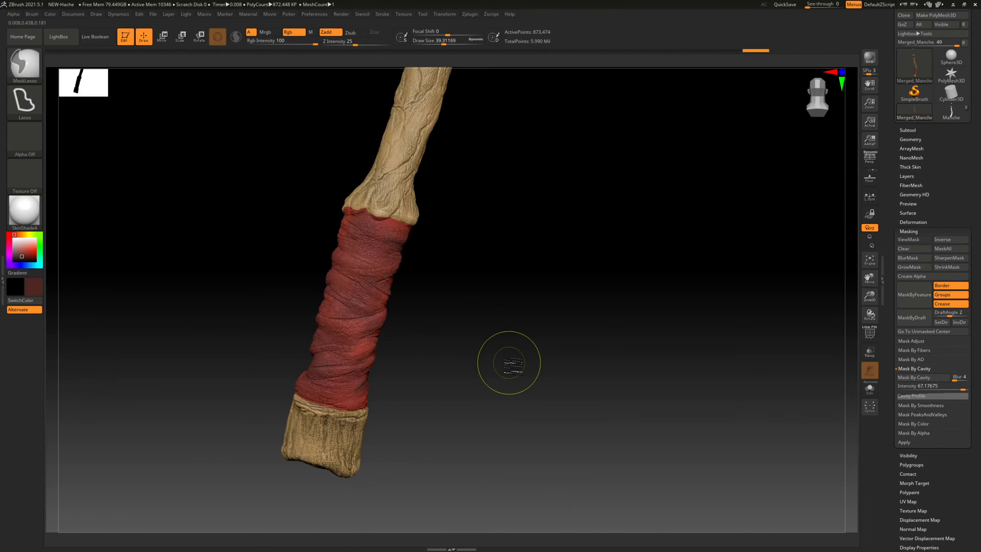
{"action": "left_click_drag", "start_coordinate": [500, 307], "coordinate": [540, 323]}
{"action": "left_click_drag", "start_coordinate": [483, 267], "coordinate": [566, 431], "text": "alt"}
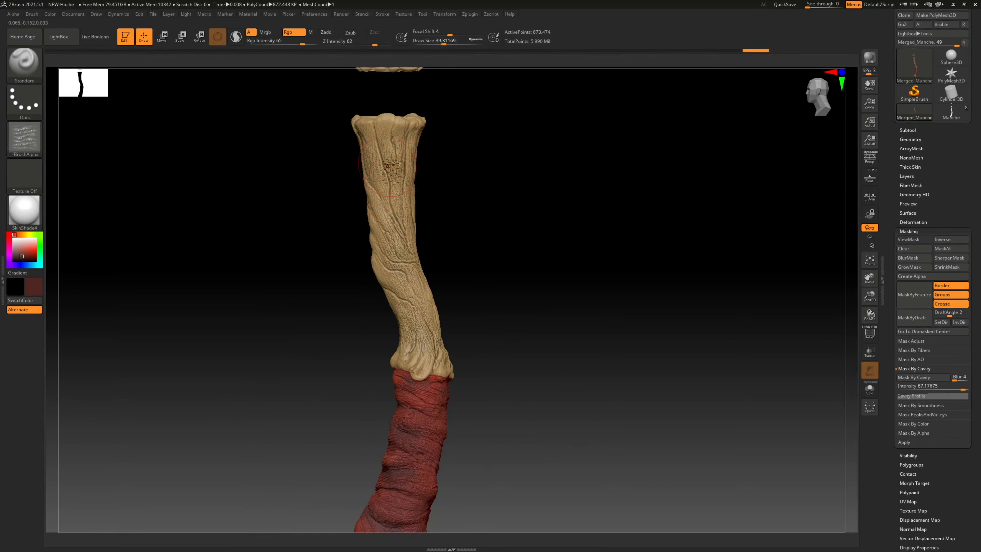
- Display the inverted cavity mask again, choose a dark brown and paint the crevices of the short wooden section just above the handle
{"action": "right_click_drag", "start_coordinate": [546, 245], "coordinate": [463, 263], "text": "ctrl"}
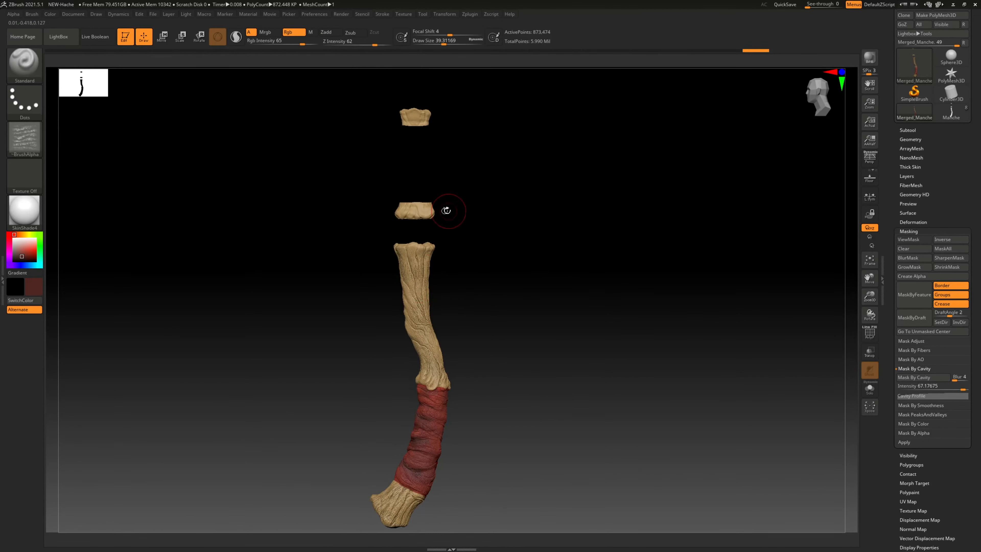
{"action": "right_click_drag", "start_coordinate": [414, 210], "coordinate": [398, 252], "text": "alt"}
{"action": "right_click_drag", "start_coordinate": [560, 242], "coordinate": [615, 235], "text": "ctrl"}
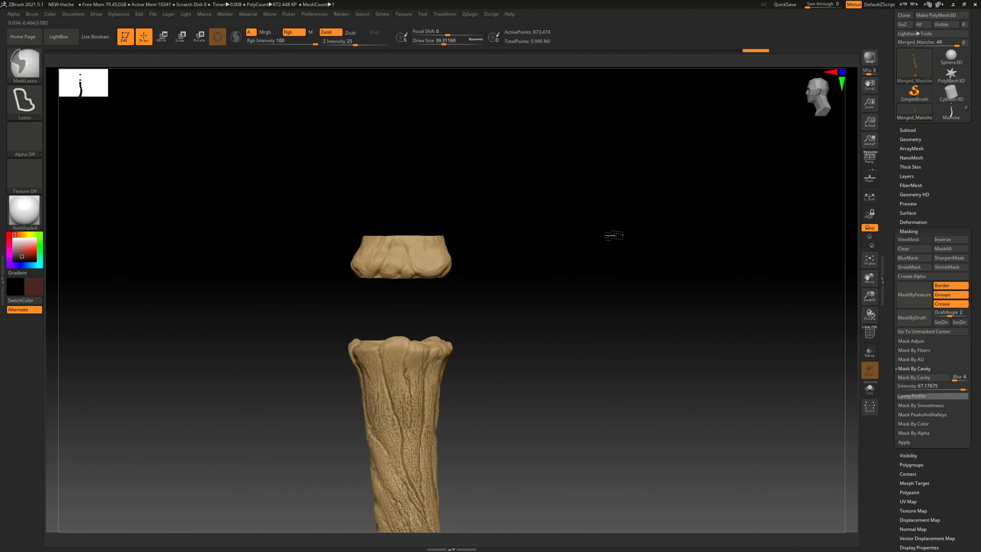
{"action": "key", "text": "ctrl+h"}
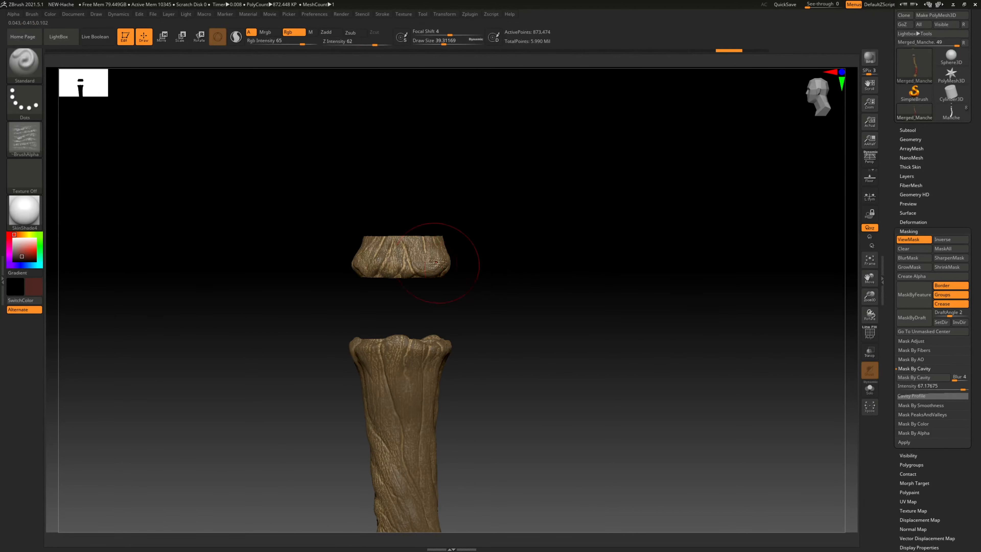
{"action": "left_click_drag", "start_coordinate": [24, 249], "coordinate": [404, 389]}
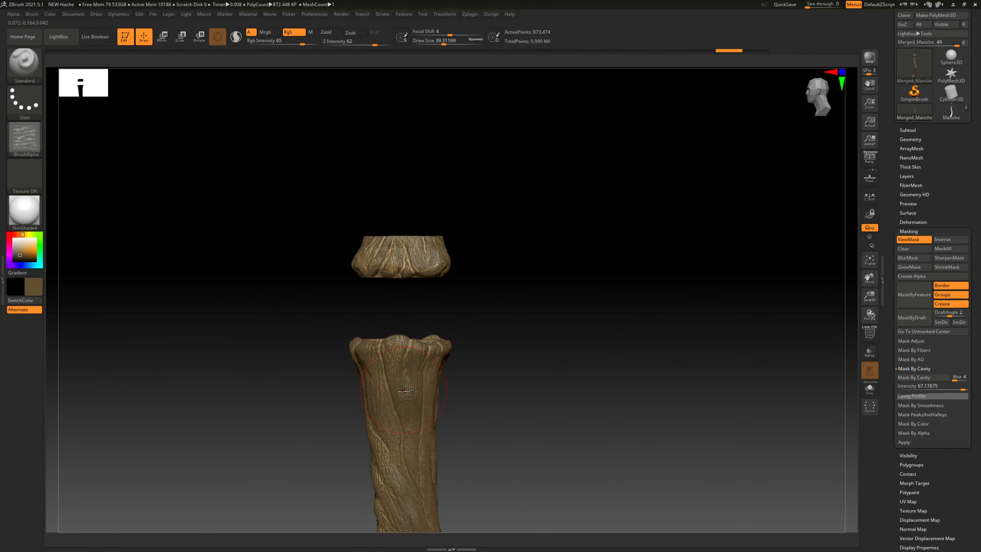
{"action": "mouse_move", "coordinate": [382, 224]}
{"action": "left_mouse_down"}
{"action": "mouse_move", "coordinate": [369, 247]}
{"action": "mouse_move", "coordinate": [417, 253]}
{"action": "mouse_move", "coordinate": [445, 270]}
{"action": "left_mouse_up"}
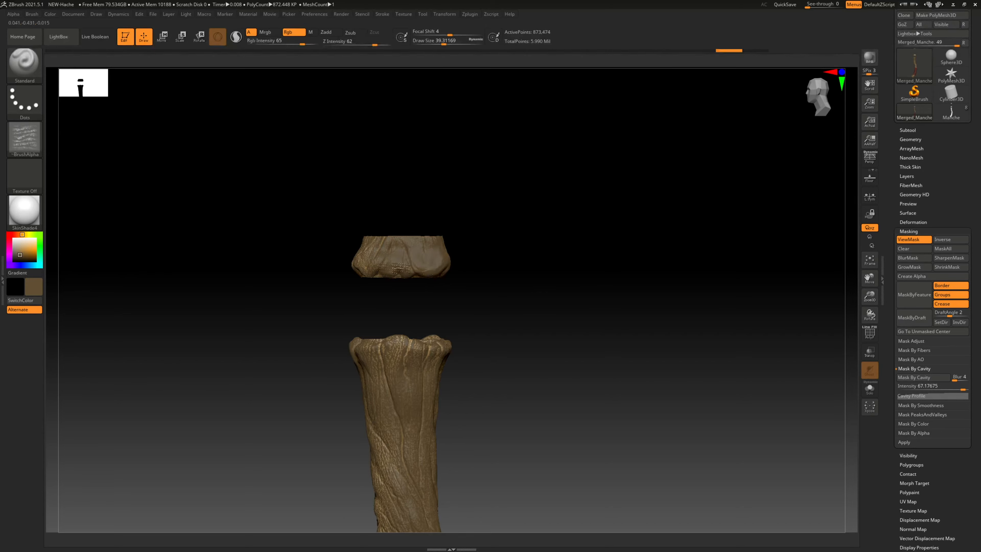
{"action": "left_click_drag", "start_coordinate": [491, 243], "coordinate": [533, 263]}
{"action": "left_click_drag", "start_coordinate": [294, 241], "coordinate": [350, 243]}
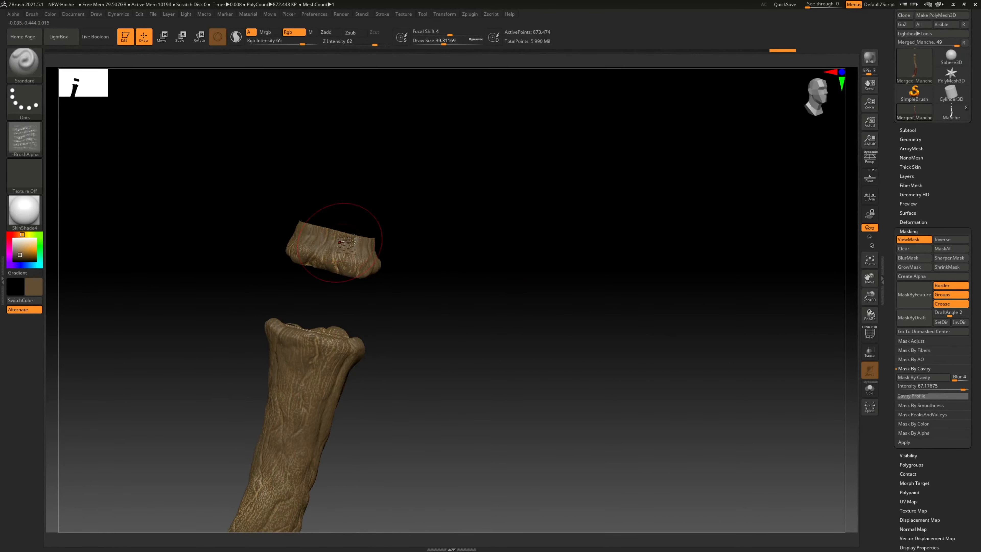
- Paint the sides and end face of the topmost wooden piece with the same dark brown, working back to the handle's upper end
{"action": "mouse_move", "coordinate": [450, 219]}
{"action": "left_mouse_down", "text": "alt"}
{"action": "mouse_move", "coordinate": [470, 354]}
{"action": "mouse_move", "coordinate": [469, 457]}
{"action": "left_mouse_up", "text": "alt"}
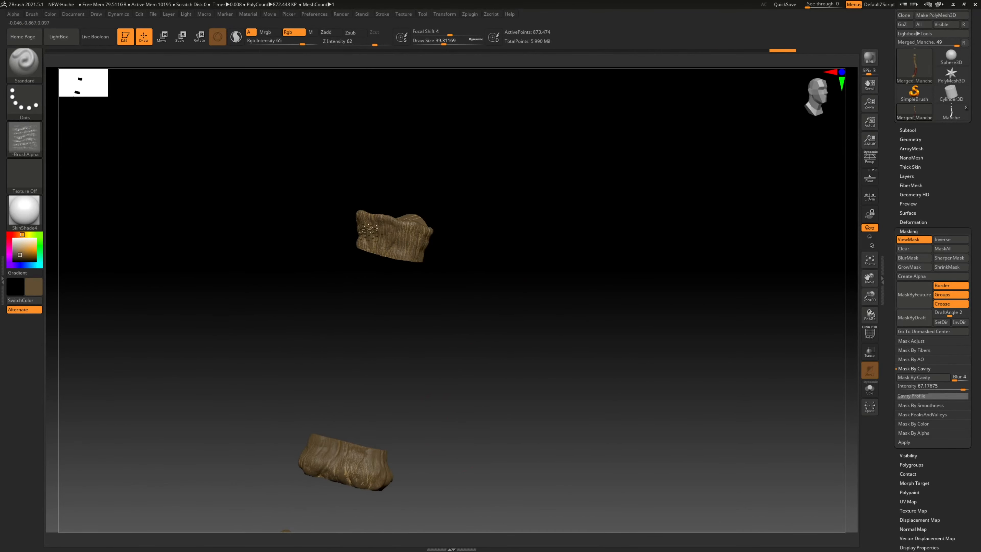
{"action": "left_click_drag", "start_coordinate": [528, 235], "coordinate": [433, 244]}
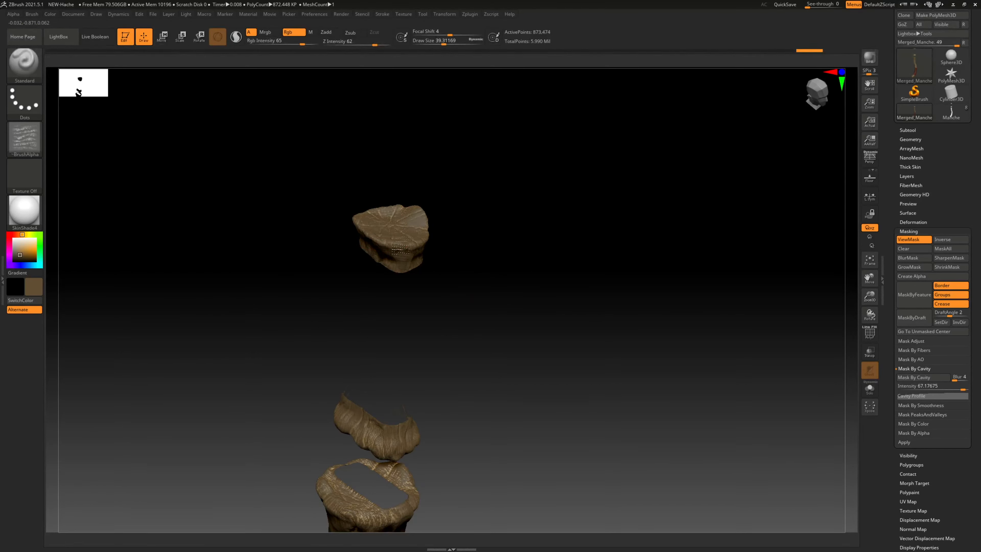
{"action": "left_click_drag", "start_coordinate": [541, 267], "coordinate": [567, 279]}
{"action": "left_click_drag", "start_coordinate": [384, 231], "coordinate": [390, 257]}
{"action": "mouse_move", "coordinate": [565, 392]}
{"action": "left_mouse_down", "text": "alt"}
{"action": "mouse_move", "coordinate": [564, 348]}
{"action": "mouse_move", "coordinate": [508, 132]}
{"action": "left_mouse_up", "text": "alt"}
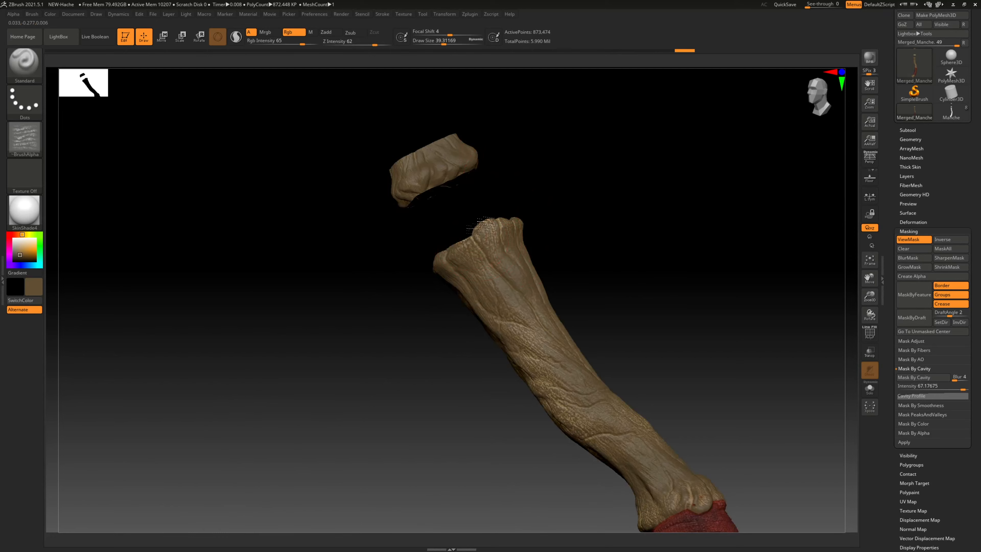
{"action": "left_click_drag", "start_coordinate": [444, 267], "coordinate": [565, 192]}
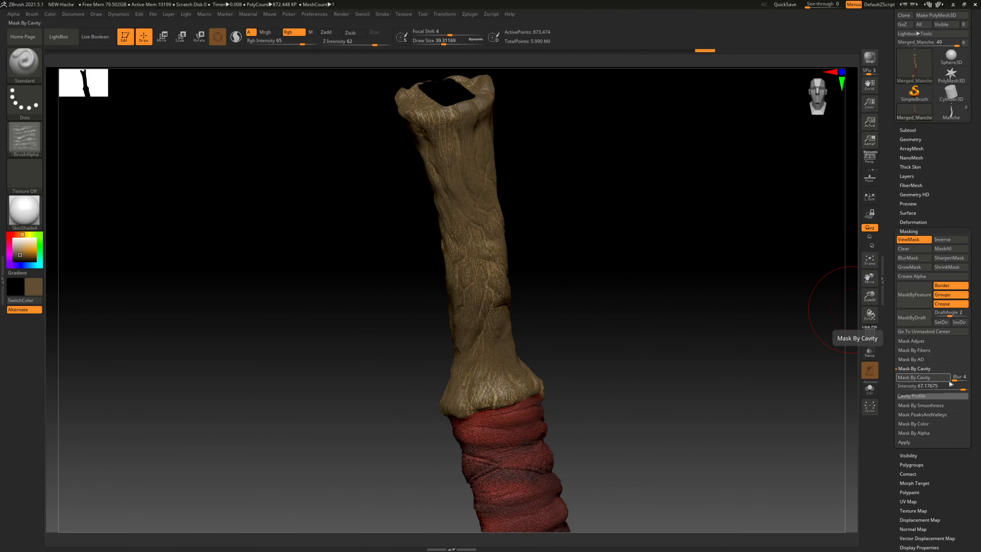
- Generate a new cavity mask with blur 34 and intensity 100 on the visible parts, and invert it
{"action": "mouse_move", "coordinate": [954, 386]}
{"action": "left_mouse_down"}
{"action": "mouse_move", "coordinate": [974, 386]}
{"action": "mouse_move", "coordinate": [958, 378]}
{"action": "left_mouse_up"}
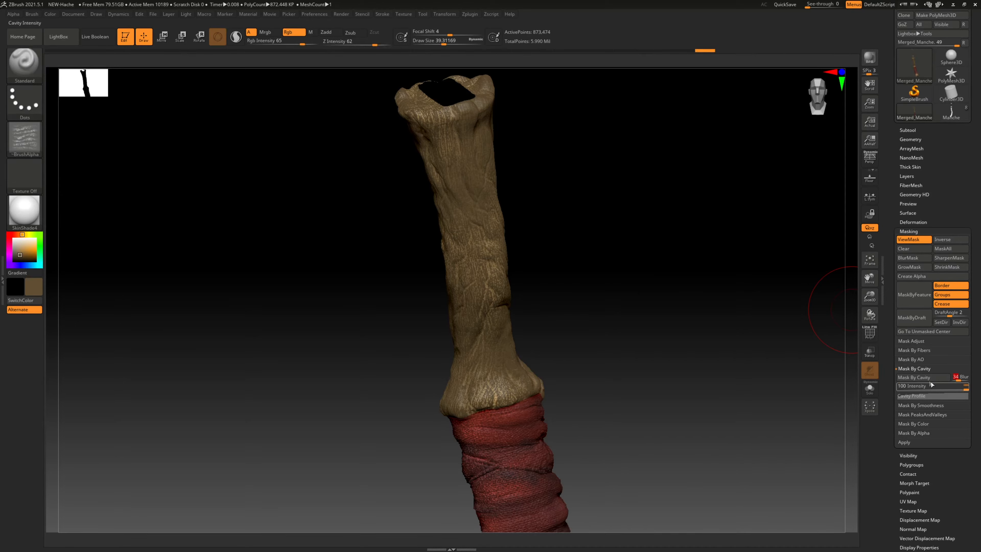
{"action": "left_click", "coordinate": [924, 377]}
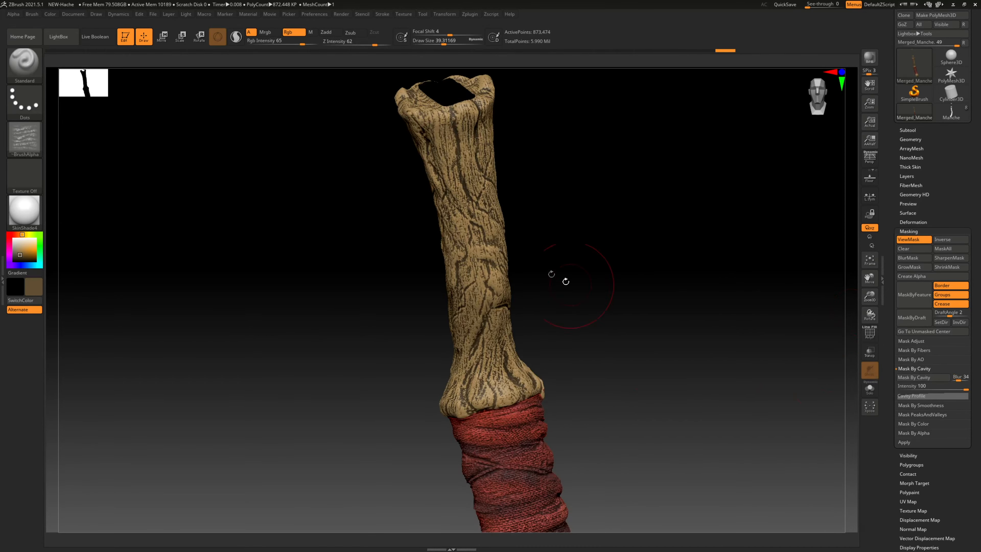
{"action": "key", "text": "ctrl"}
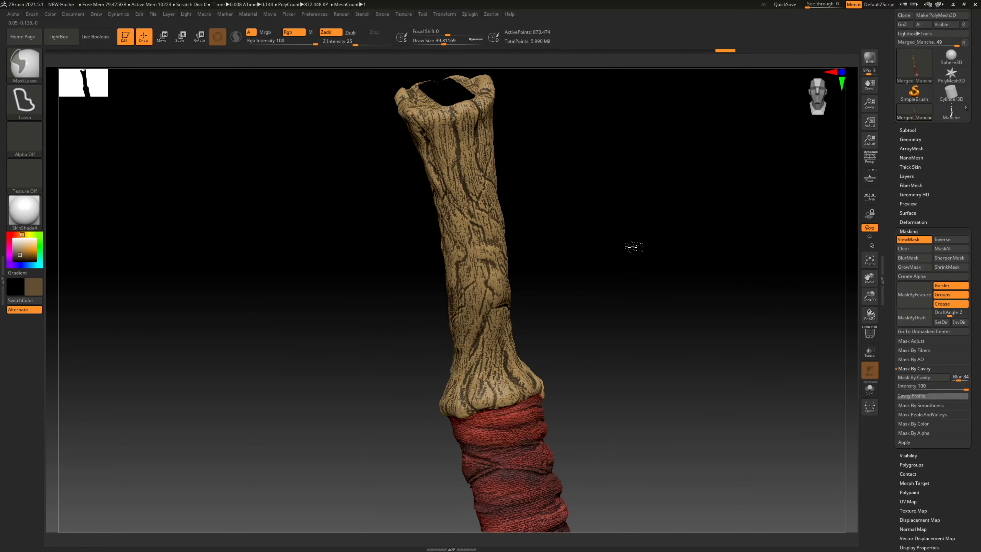
{"action": "left_click", "coordinate": [634, 247], "text": "ctrl"}
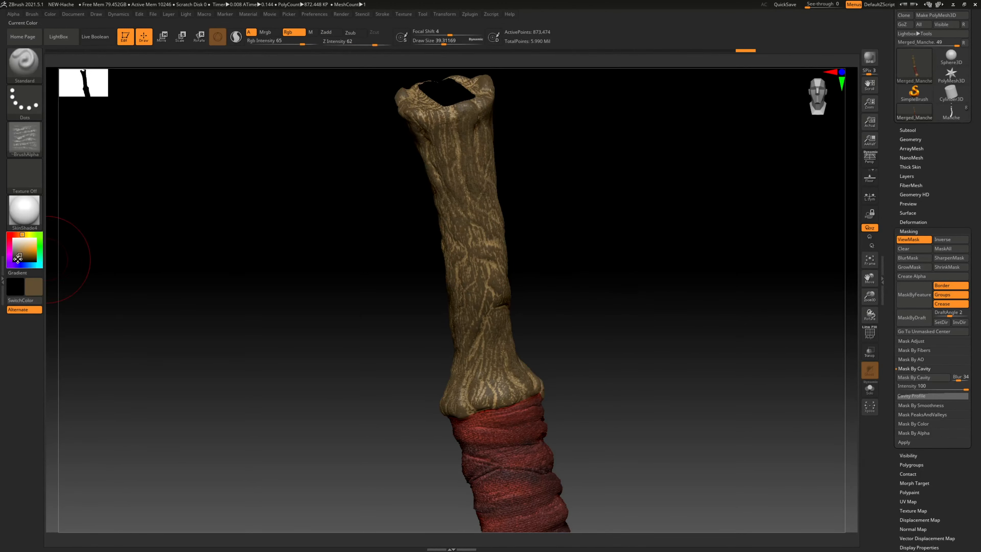
- Choose a darker greyish brown, set the RGB intensity to 22 and shade the unmasked crevices around the upper wooden handle
{"action": "left_click_drag", "start_coordinate": [18, 258], "coordinate": [16, 258]}
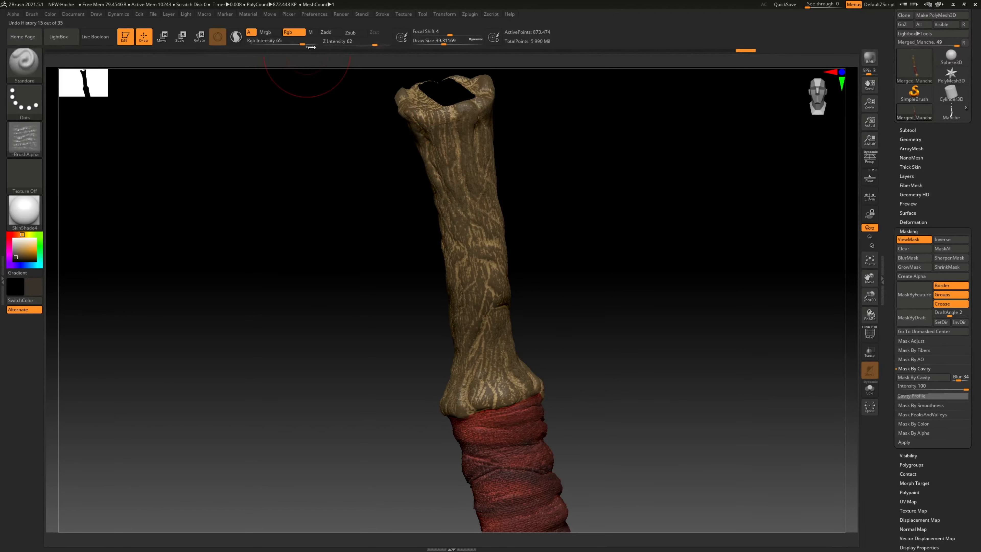
{"action": "left_click_drag", "start_coordinate": [303, 44], "coordinate": [280, 43]}
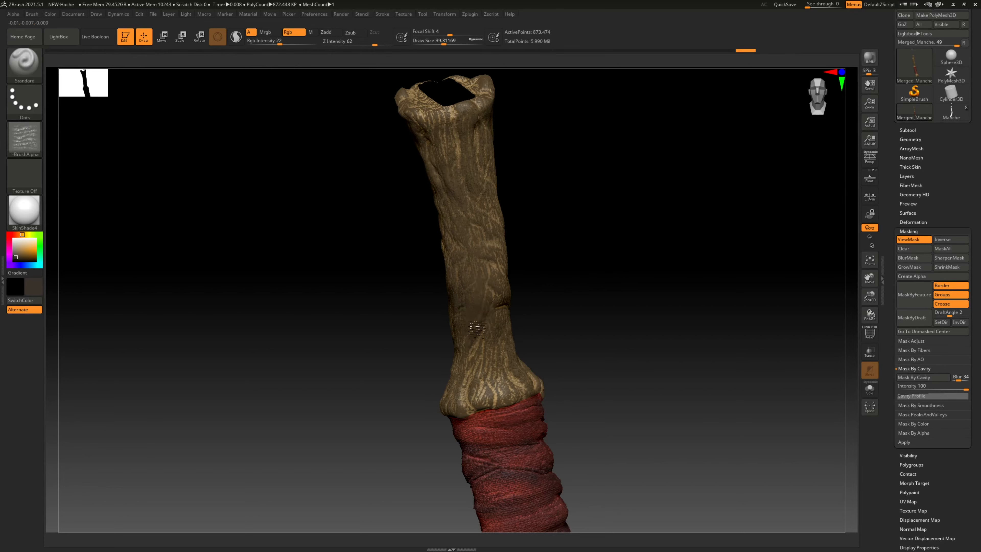
{"action": "left_click_drag", "start_coordinate": [576, 284], "coordinate": [609, 261]}
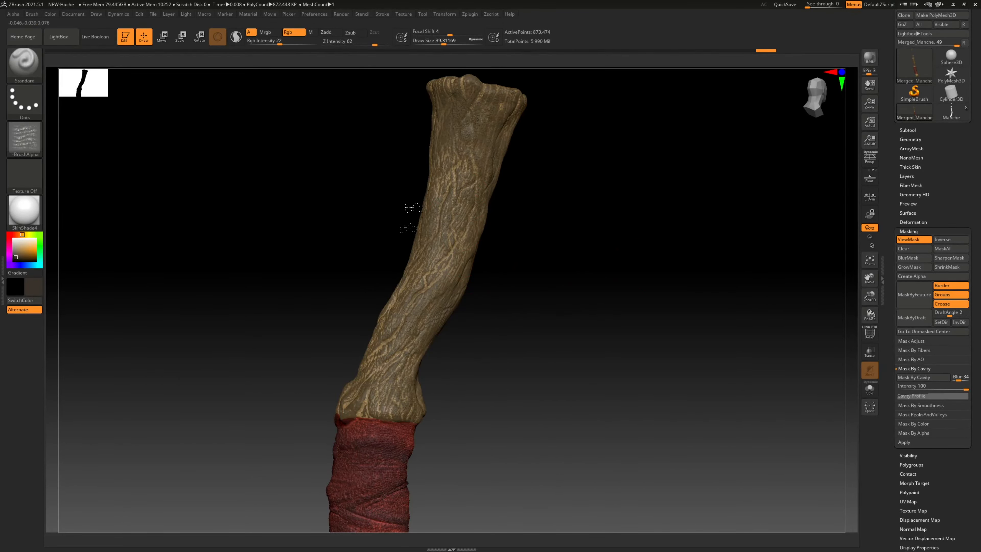
{"action": "left_click_drag", "start_coordinate": [350, 379], "coordinate": [390, 336]}
- Shade the crevices of the cloth wrap and the wooden handle end below it with the same faint dark brown
{"action": "left_click_drag", "start_coordinate": [529, 310], "coordinate": [593, 75], "text": "alt"}
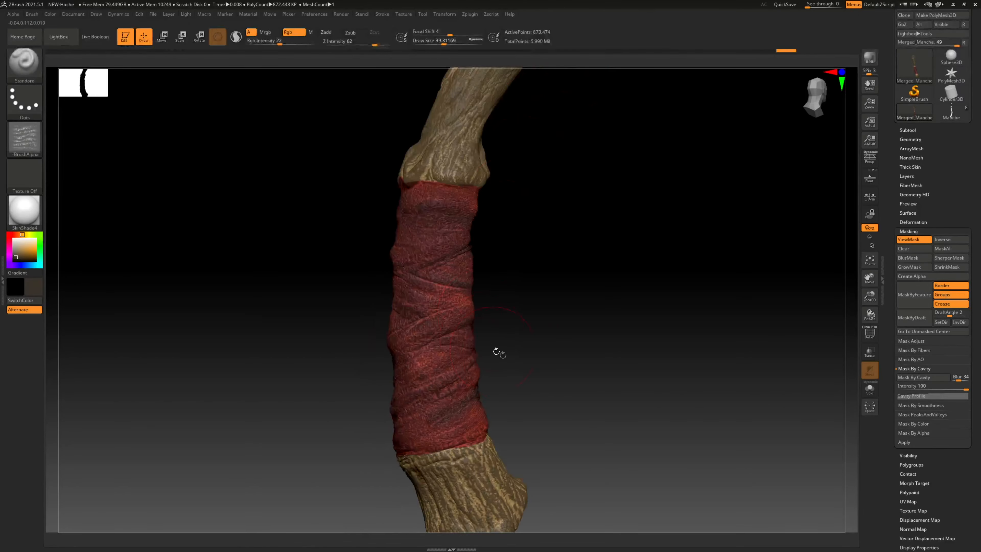
{"action": "left_click_drag", "start_coordinate": [497, 351], "coordinate": [478, 211], "text": "alt"}
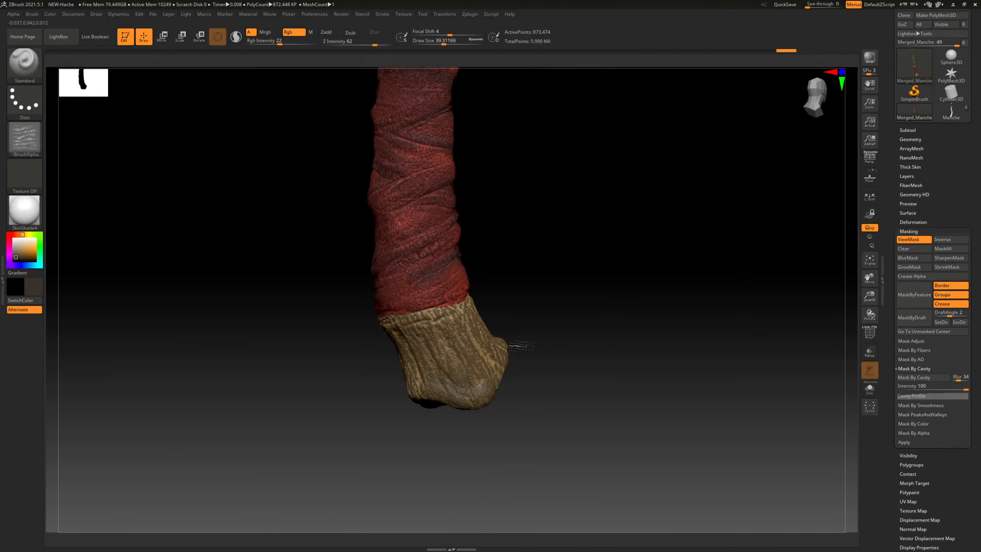
{"action": "mouse_move", "coordinate": [522, 346]}
{"action": "left_mouse_down"}
{"action": "mouse_move", "coordinate": [591, 278]}
{"action": "mouse_move", "coordinate": [576, 292]}
{"action": "left_mouse_up"}
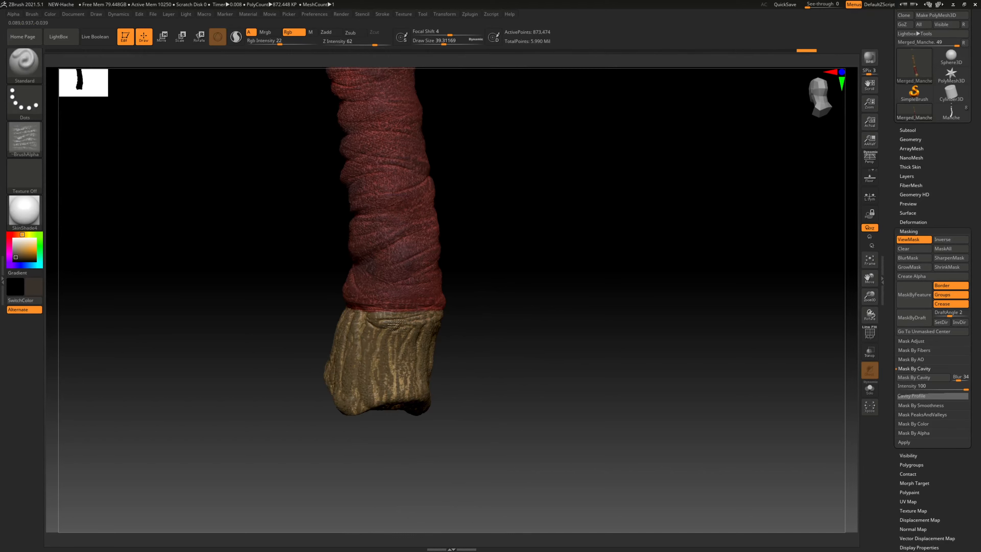
- Shade the crevices of the two separate wooden pieces above the handle from several sides with the same faint dark brown
{"action": "left_click_drag", "start_coordinate": [525, 237], "coordinate": [553, 453]}
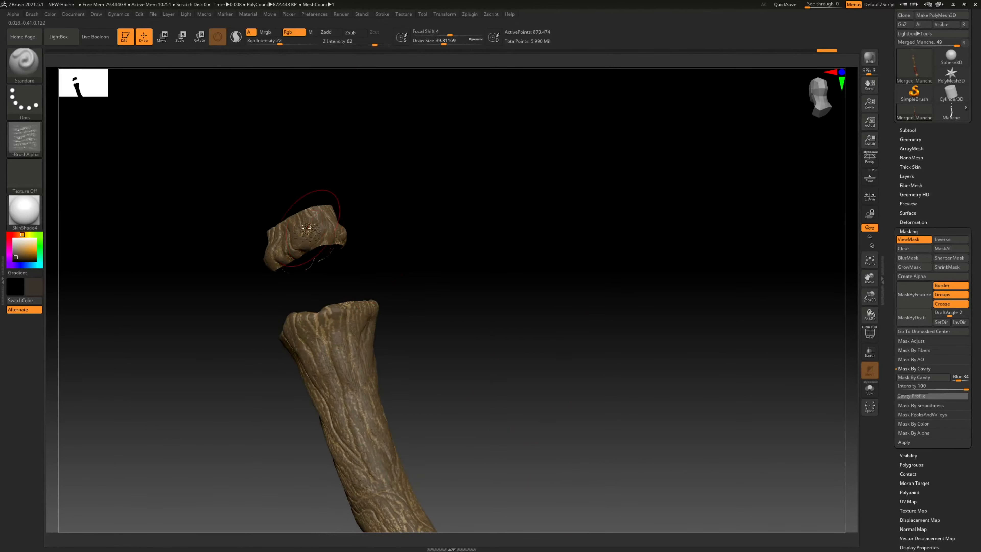
{"action": "left_click_drag", "start_coordinate": [463, 197], "coordinate": [390, 270]}
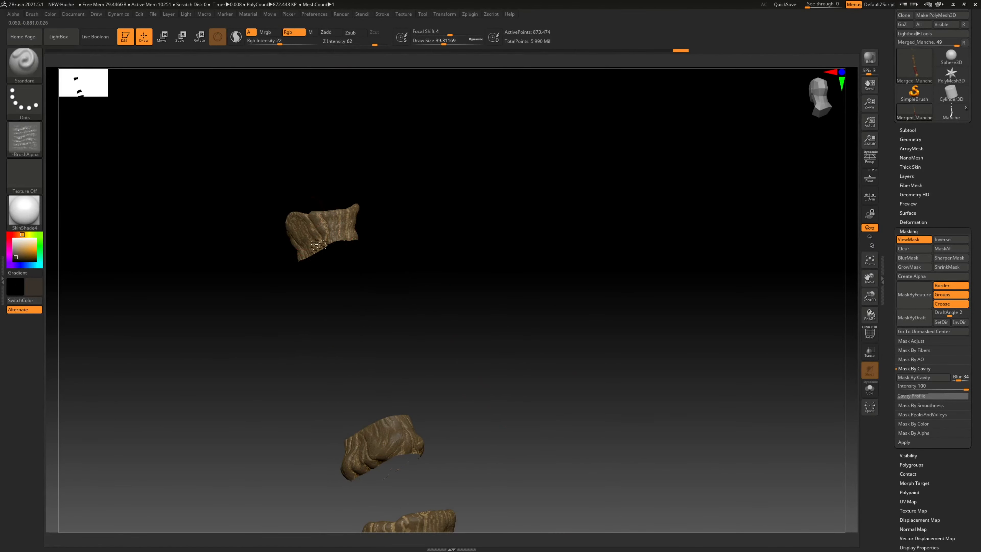
{"action": "left_click_drag", "start_coordinate": [460, 237], "coordinate": [409, 274]}
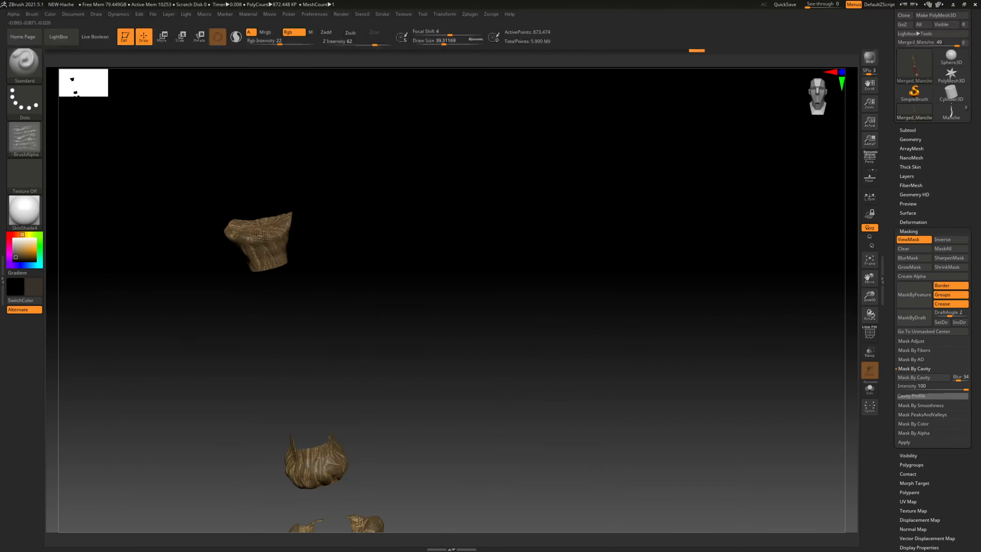
- Turn off the mask display, unhide all parts of the axe and inspect the painted model from both sides
{"action": "left_click_drag", "start_coordinate": [594, 298], "coordinate": [427, 306]}
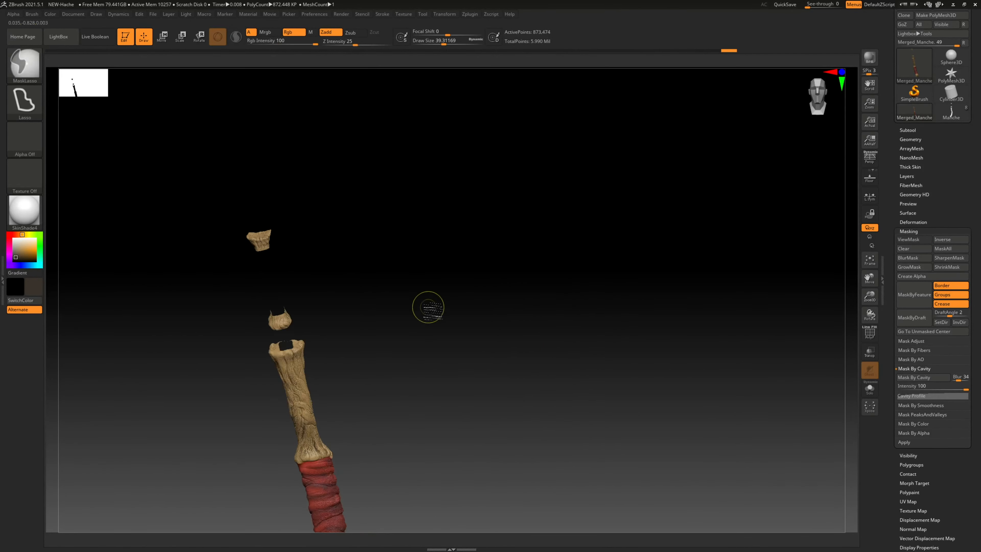
{"action": "left_click_drag", "start_coordinate": [452, 385], "coordinate": [534, 256]}
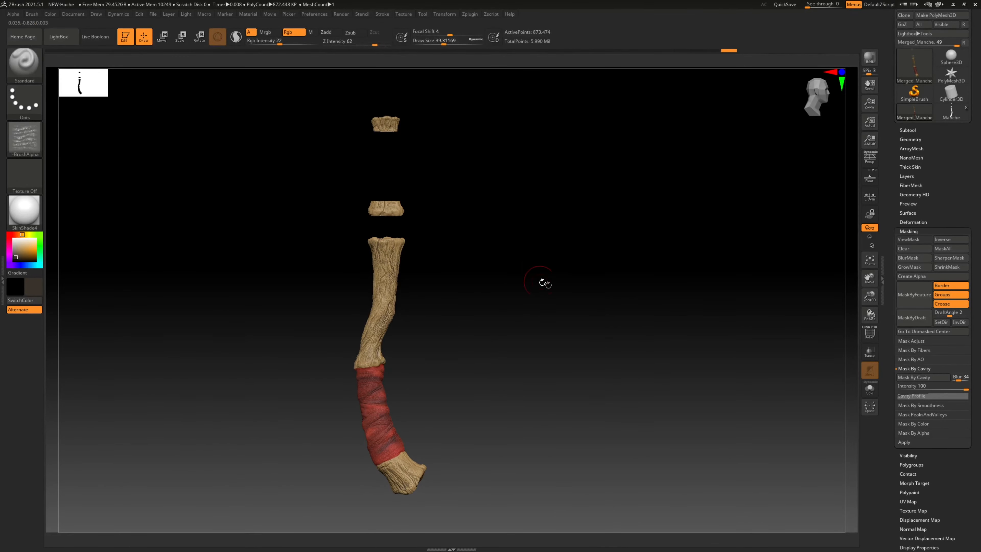
{"action": "key", "text": "ctrl+shift"}
{"action": "left_click", "coordinate": [592, 303], "text": "ctrl+shift"}
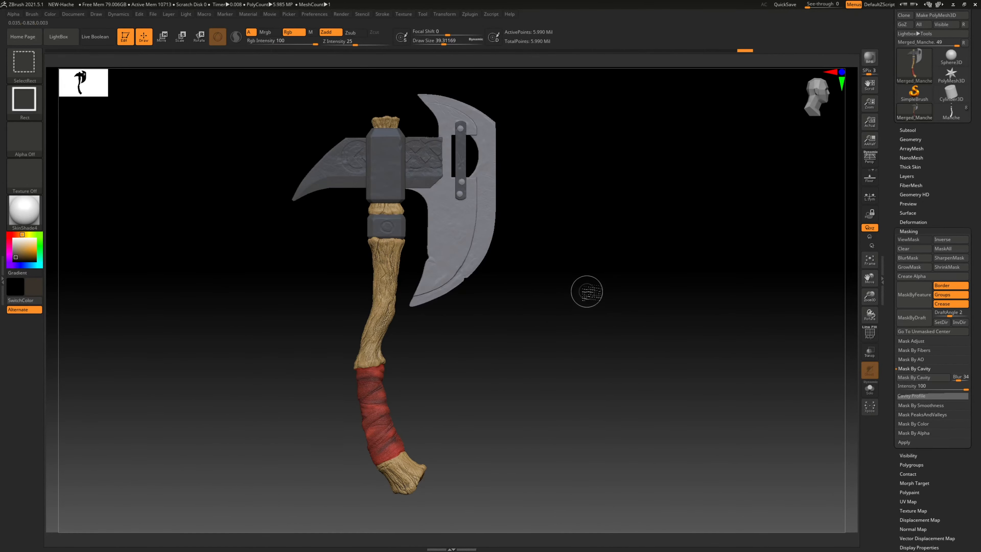
{"action": "mouse_move", "coordinate": [585, 292]}
{"action": "left_mouse_down"}
{"action": "mouse_move", "coordinate": [600, 270]}
{"action": "mouse_move", "coordinate": [654, 276]}
{"action": "mouse_move", "coordinate": [639, 278]}
{"action": "left_mouse_up"}
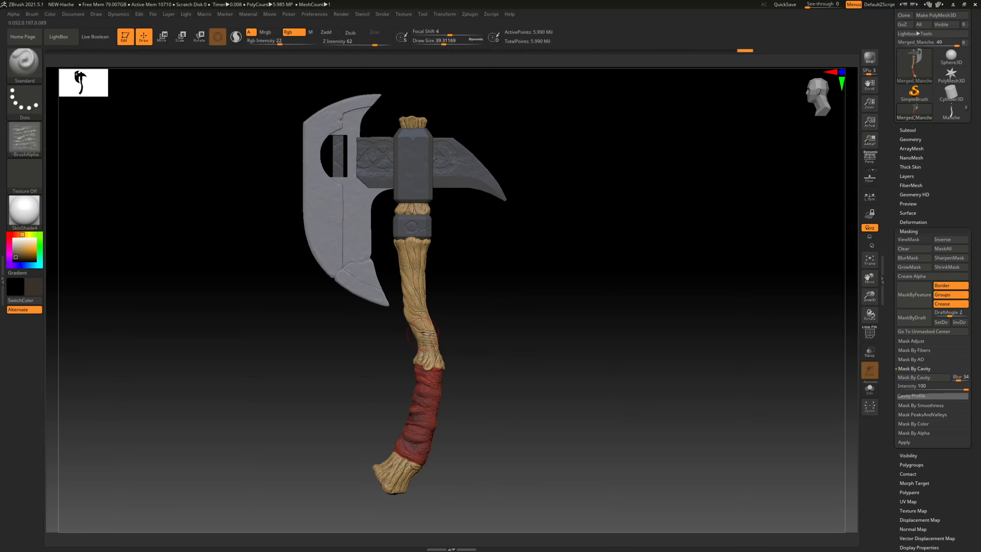
{"action": "left_click_drag", "start_coordinate": [463, 294], "coordinate": [502, 293], "text": "alt"}
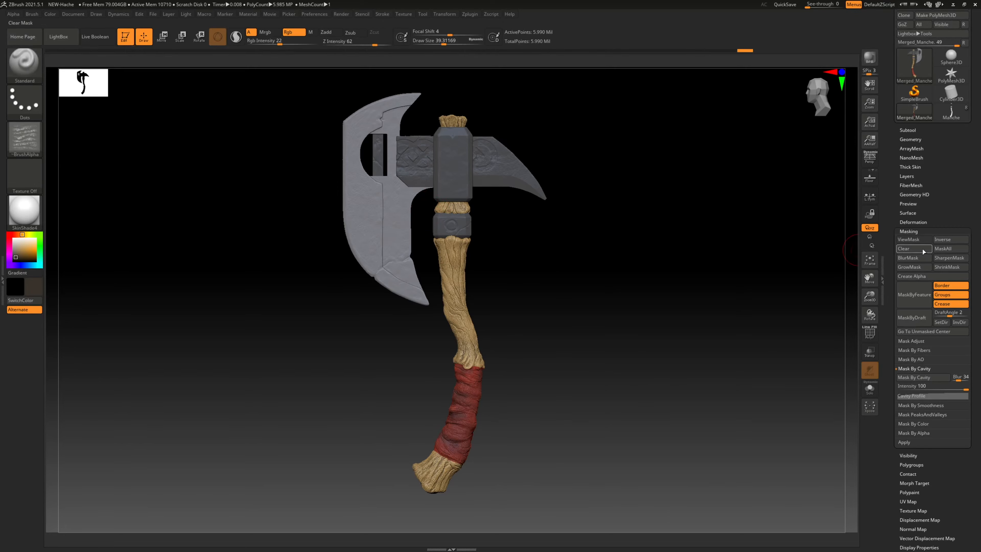
- Switch the polypaint colorizing of the whole axe off and back on to compare it with the unpainted model
{"action": "left_click", "coordinate": [911, 231]}
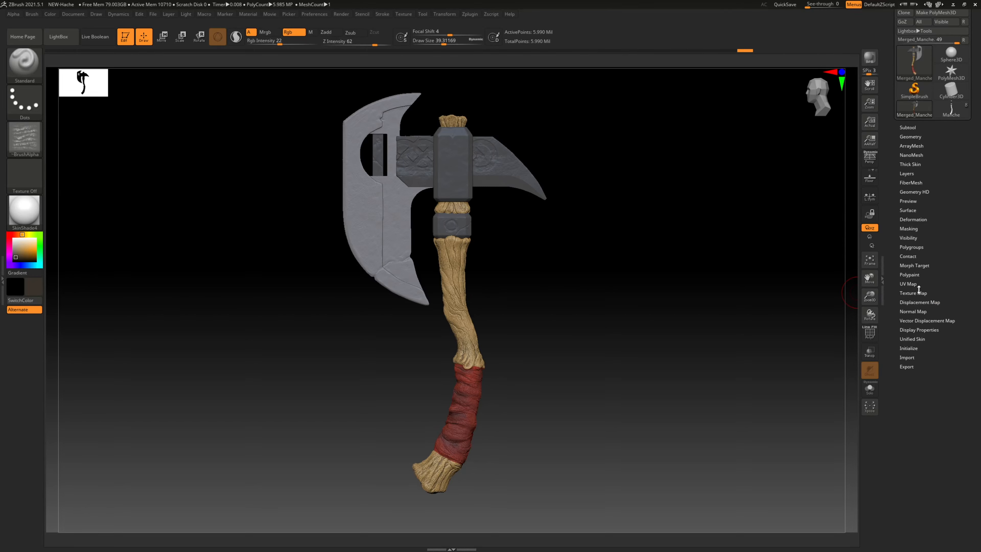
{"action": "left_click", "coordinate": [909, 273]}
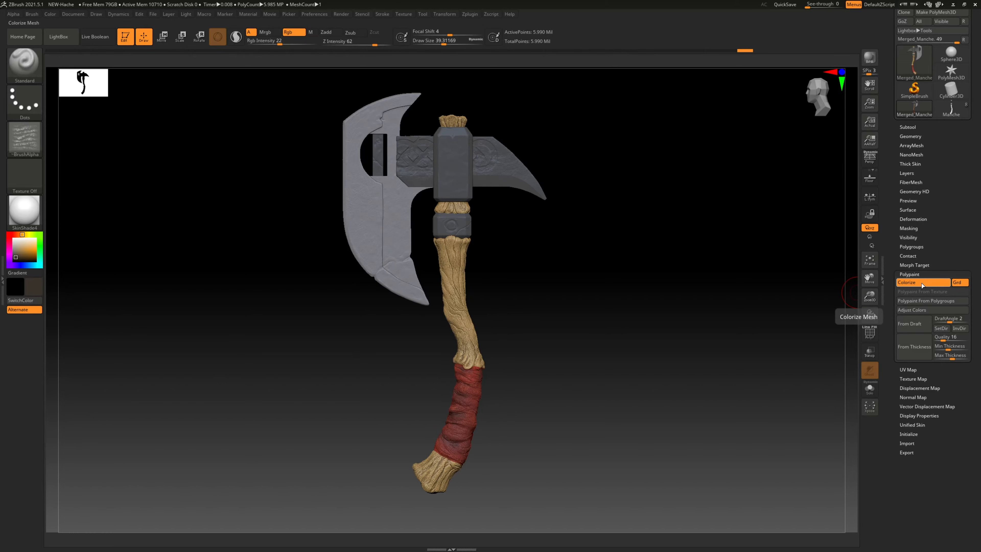
{"action": "left_click", "coordinate": [922, 284]}
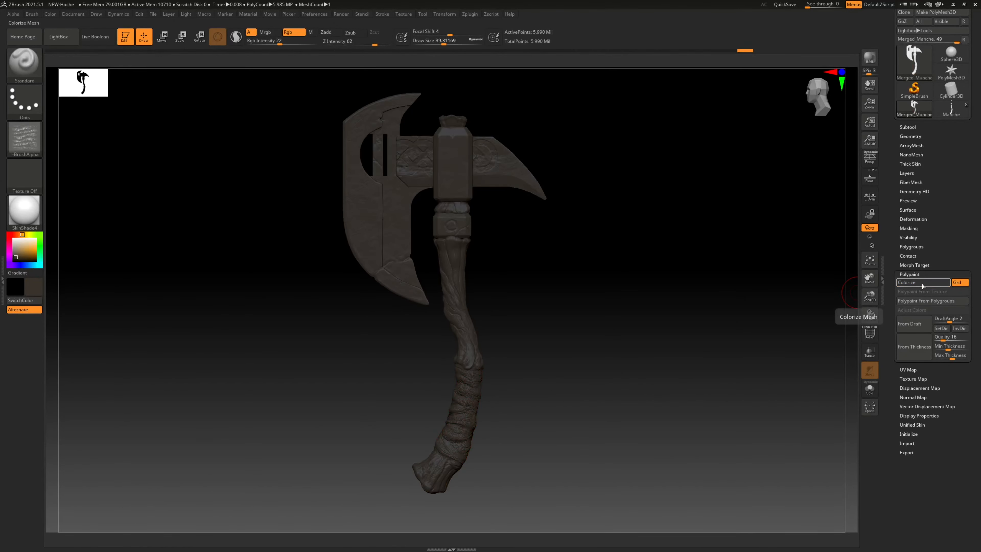
{"action": "left_click", "coordinate": [922, 284]}
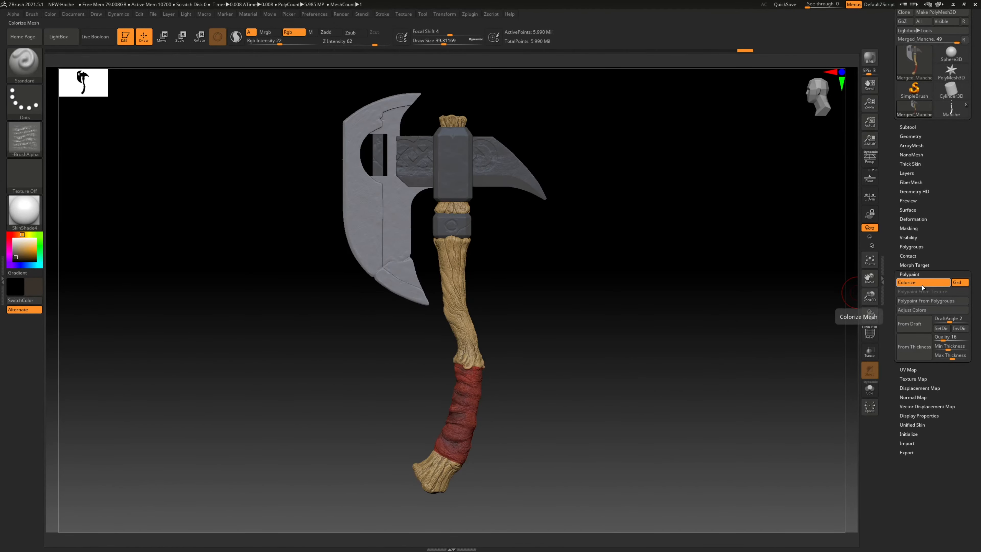
{"action": "left_click", "coordinate": [910, 273]}
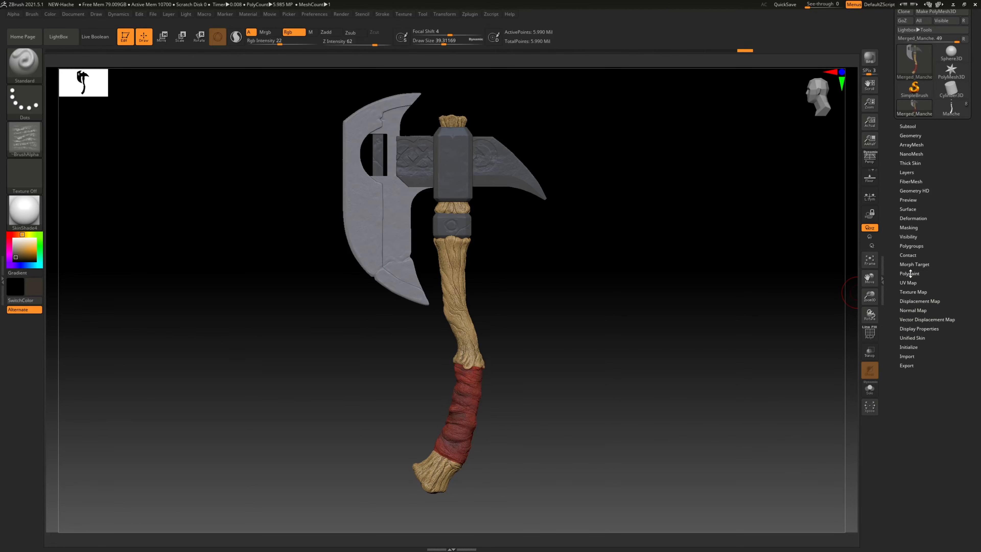
- Create a new texture map for the axe from its polypaint
{"action": "left_click", "coordinate": [912, 291]}
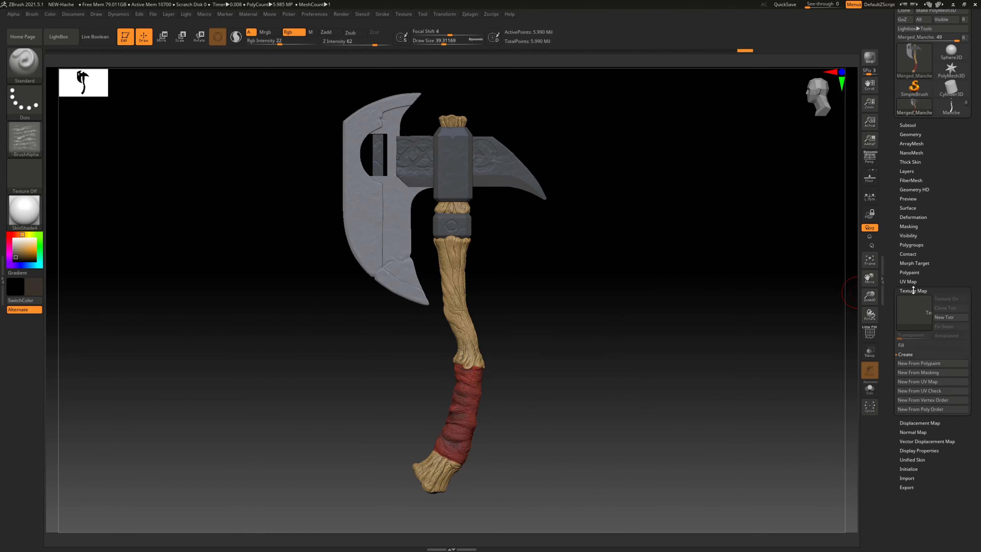
{"action": "left_click", "coordinate": [911, 363]}
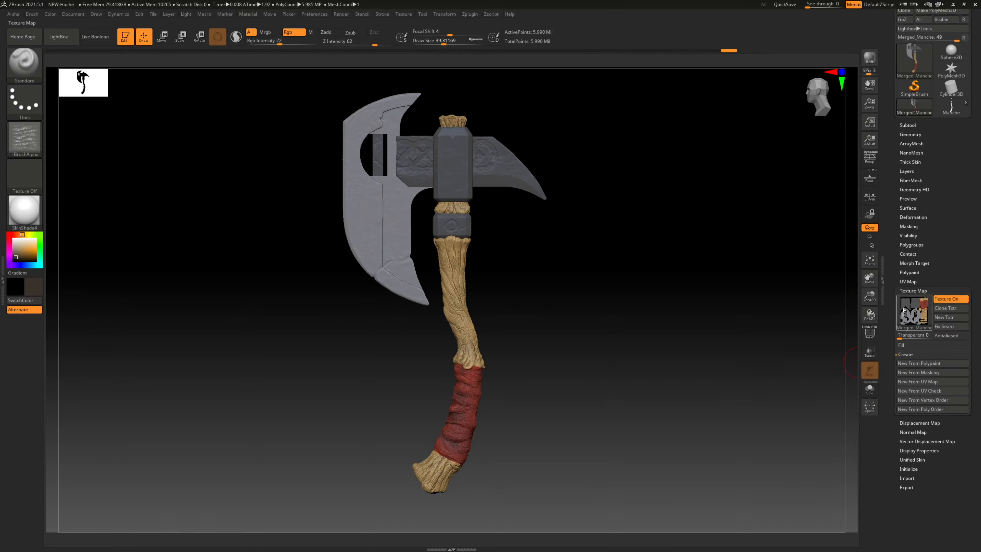
- Start creating the axe's normal, texture-from-polypaint and cavity maps at size 4096 with the Multi Map Exporter
{"action": "mouse_move", "coordinate": [924, 303]}
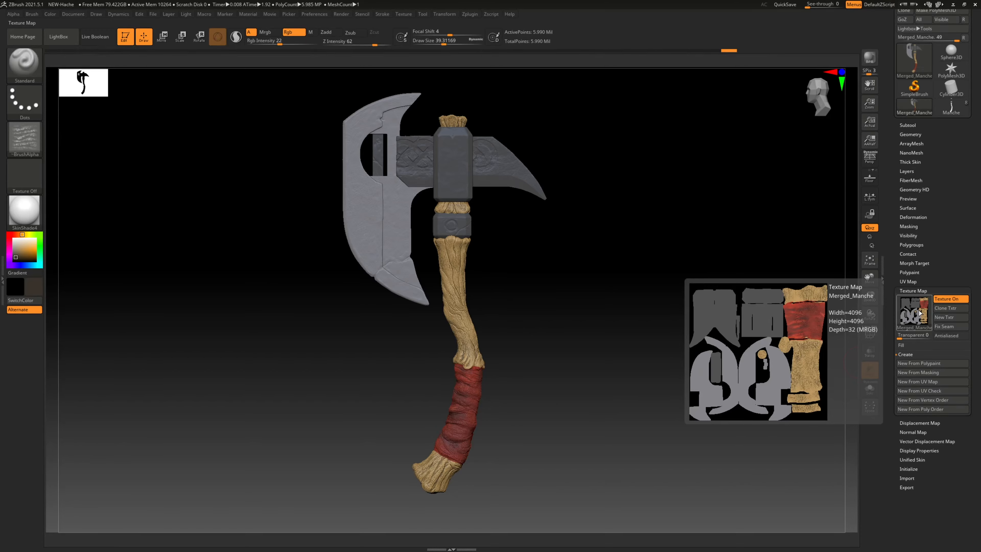
{"action": "left_click", "coordinate": [470, 15]}
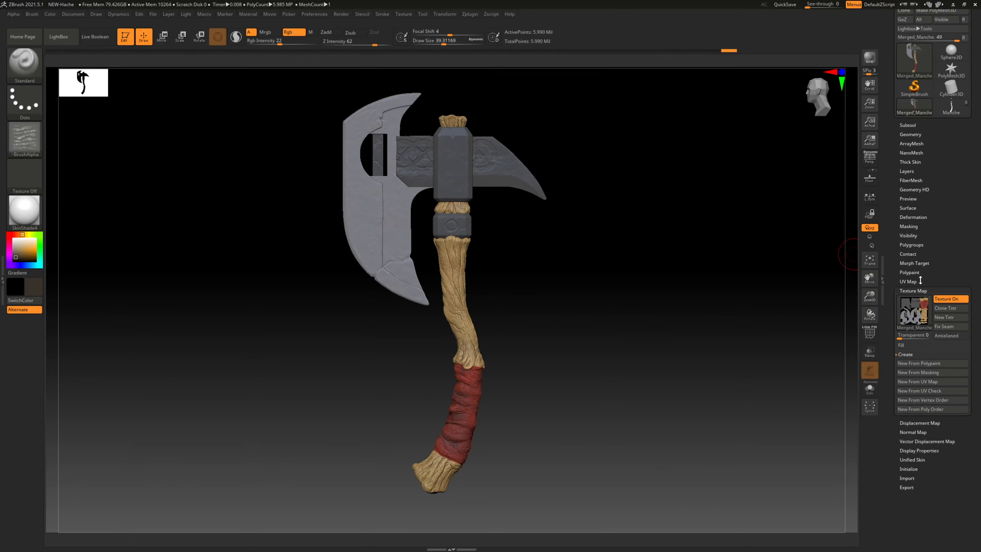
{"action": "left_click", "coordinate": [914, 291]}
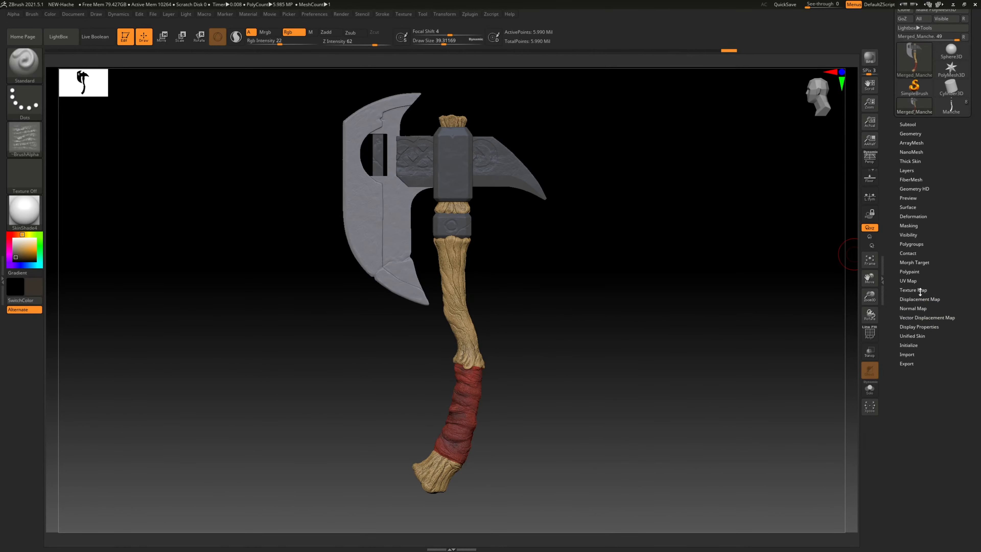
{"action": "left_click", "coordinate": [469, 15]}
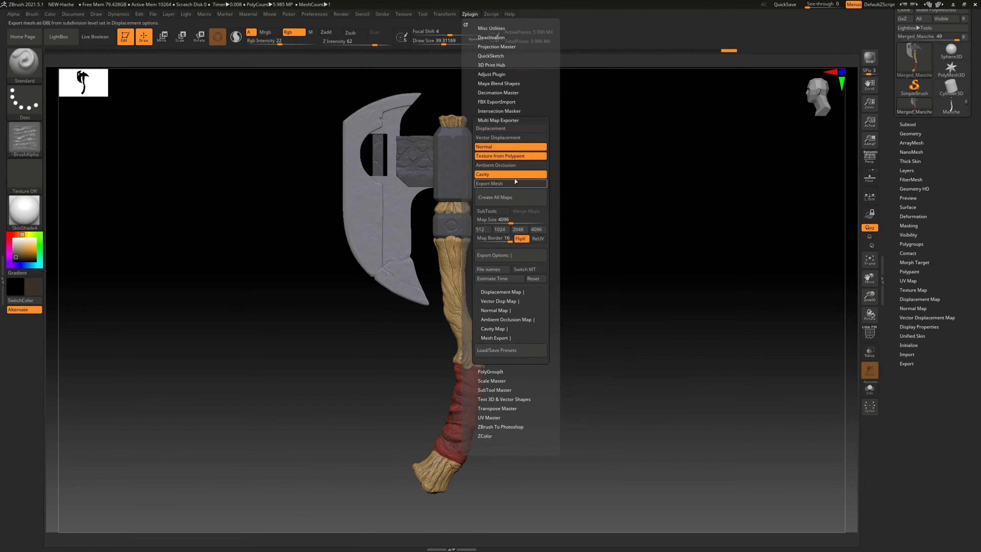
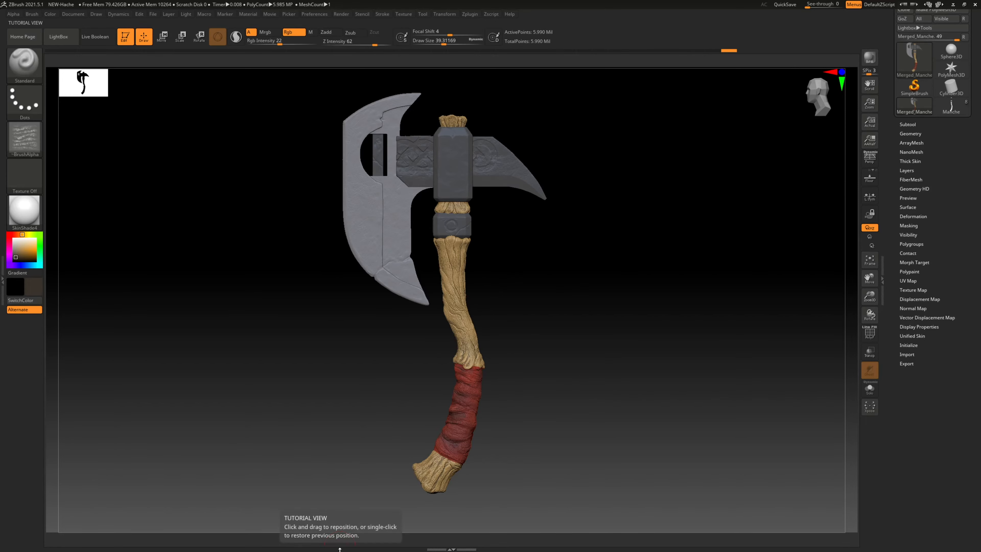
{"action": "left_click", "coordinate": [470, 14]}
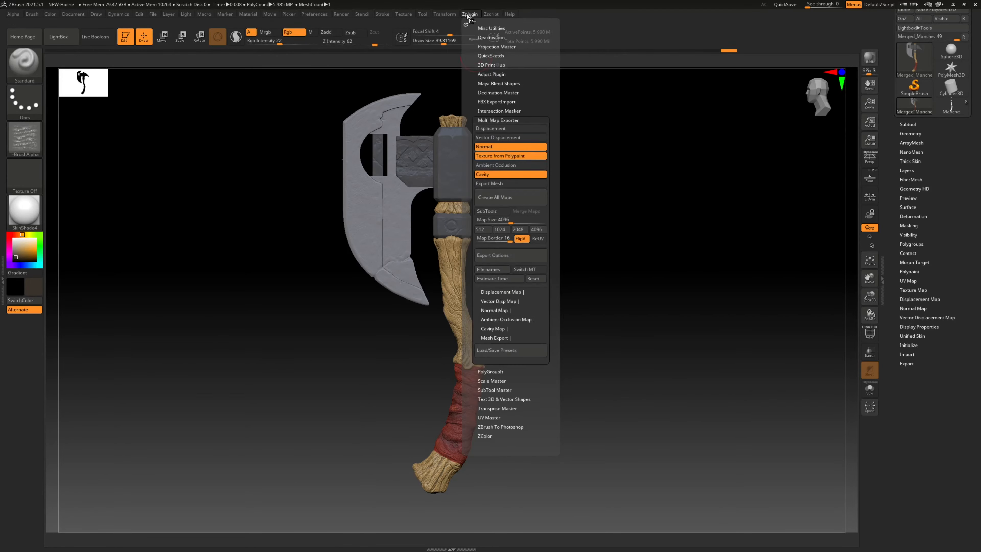
{"action": "left_click", "coordinate": [502, 198]}
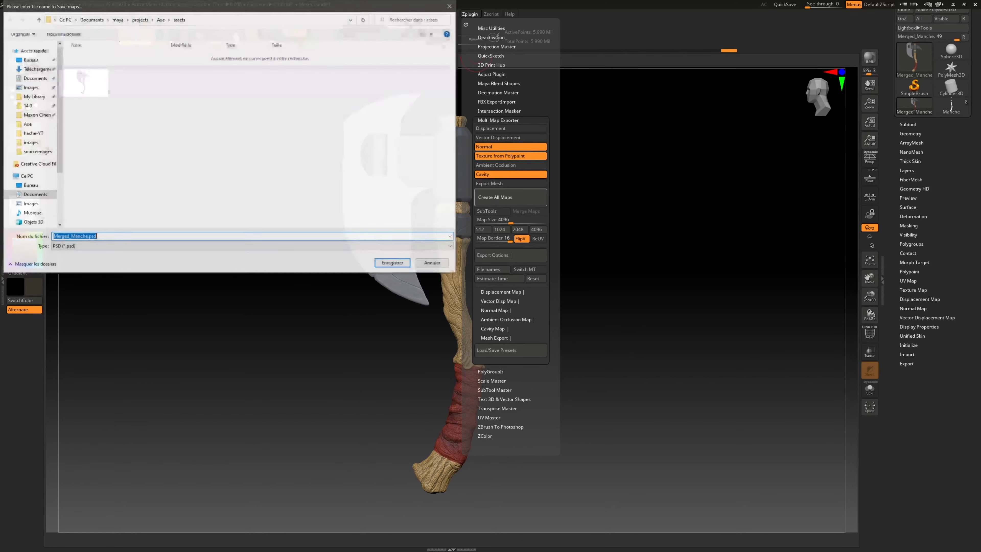
- Save the exported maps under the base name Hache_V2 in the Axe project's images folder and dismiss the export notice
{"action": "left_click", "coordinate": [161, 19]}
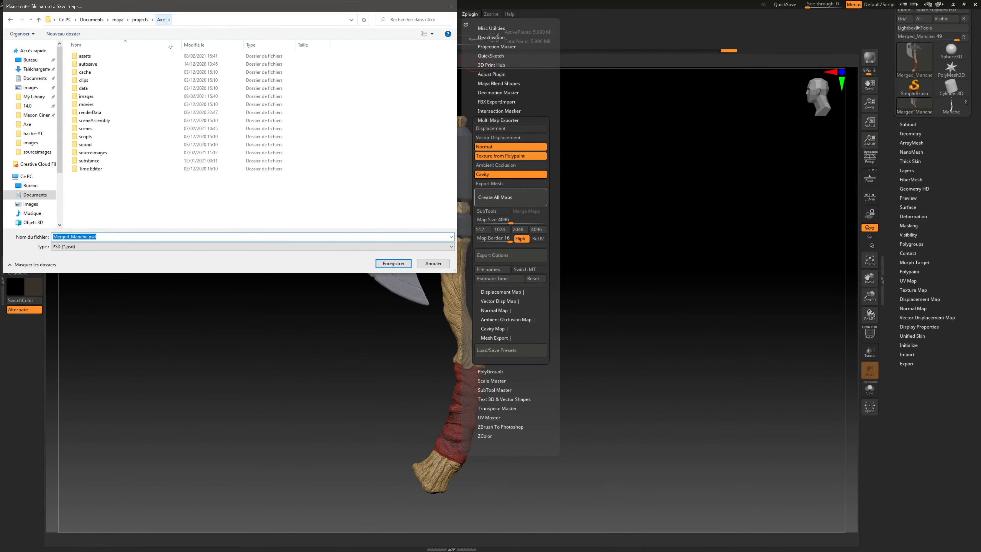
{"action": "double_click", "coordinate": [86, 95]}
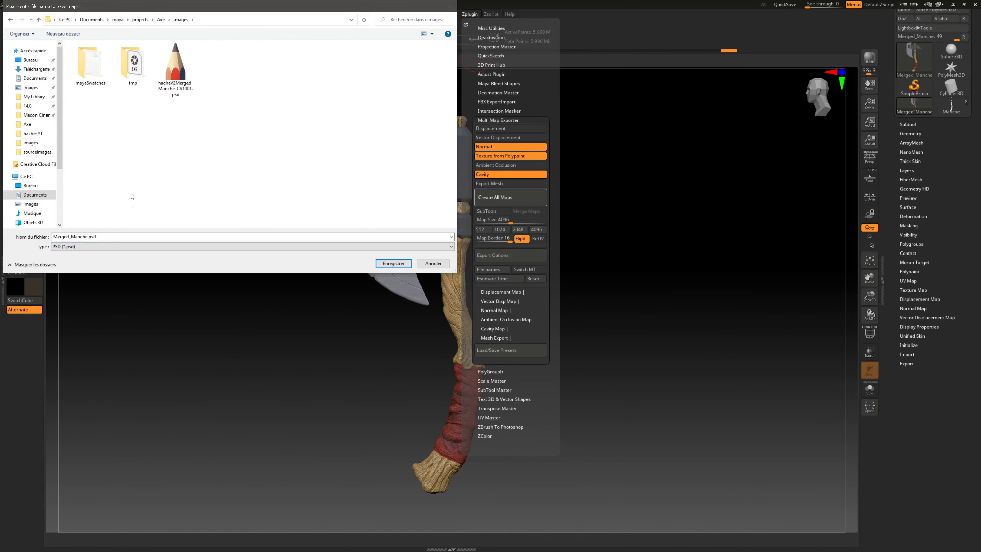
{"action": "left_click", "coordinate": [81, 237]}
{"action": "left_click_drag", "start_coordinate": [89, 237], "coordinate": [33, 242]}
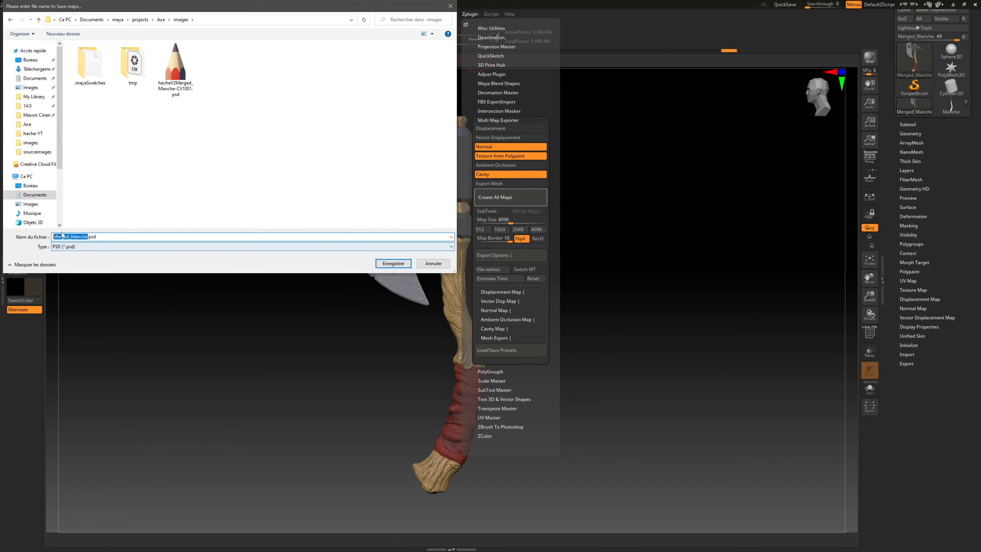
{"action": "type", "text": "Hache_V2"}
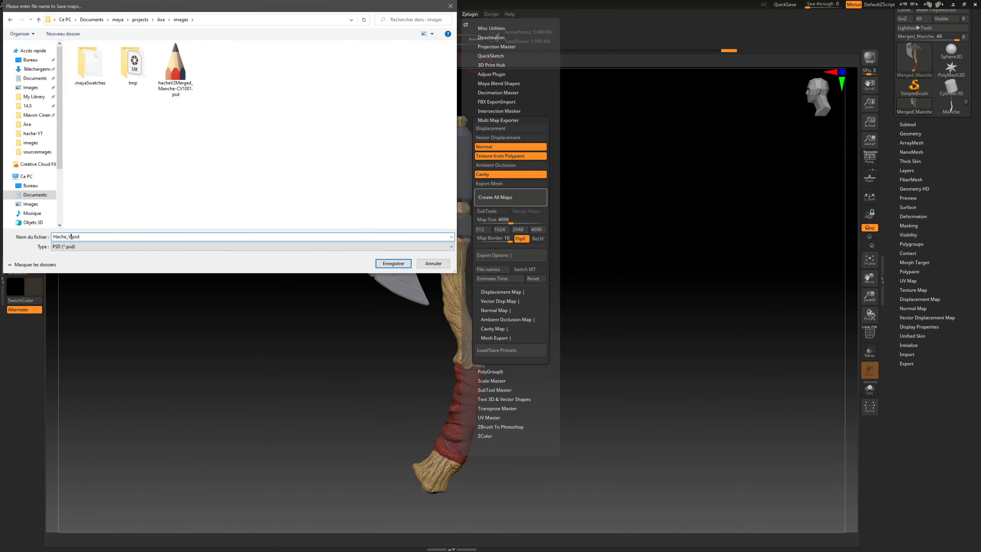
{"action": "left_click", "coordinate": [402, 266]}
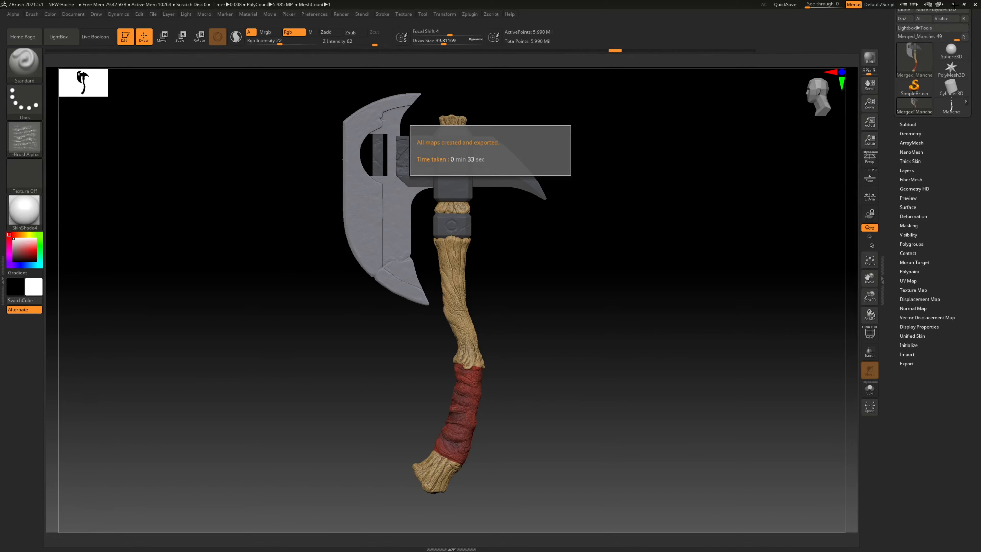
{"action": "left_click", "coordinate": [499, 171]}
- Switch to File Explorer and examine the exported normal and texture maps alongside the ID map in the images folder
{"action": "left_click", "coordinate": [953, 4]}
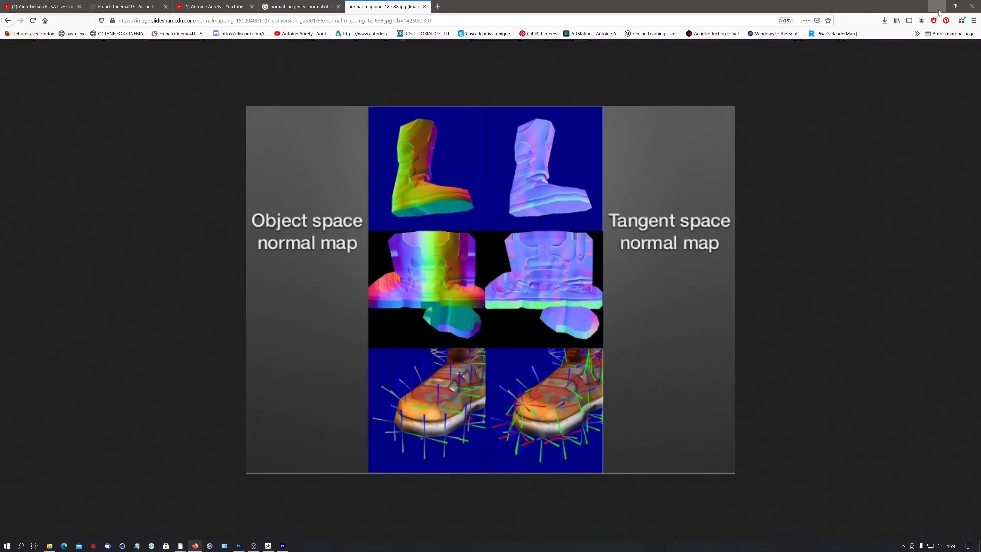
{"action": "key", "text": "alt+Tab"}
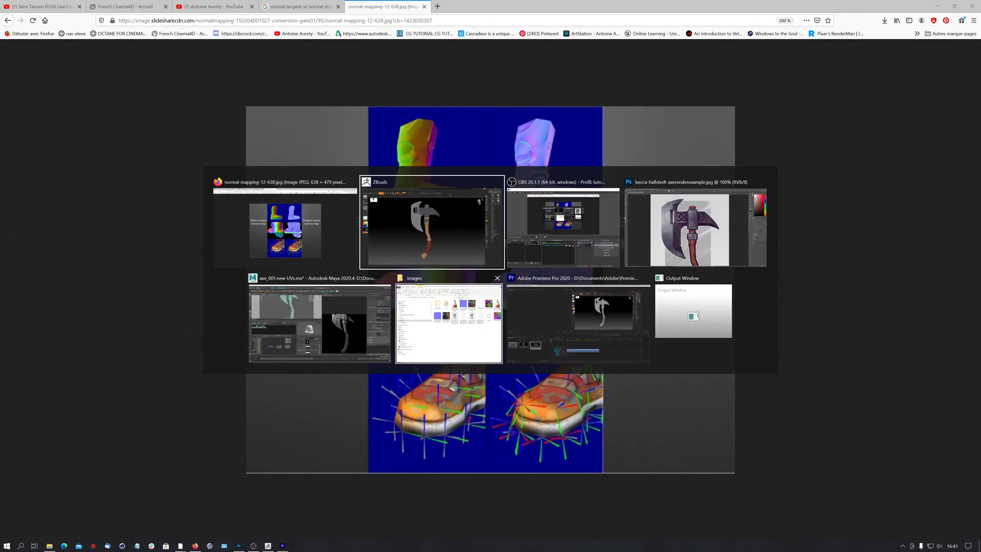
{"action": "left_click", "coordinate": [466, 358]}
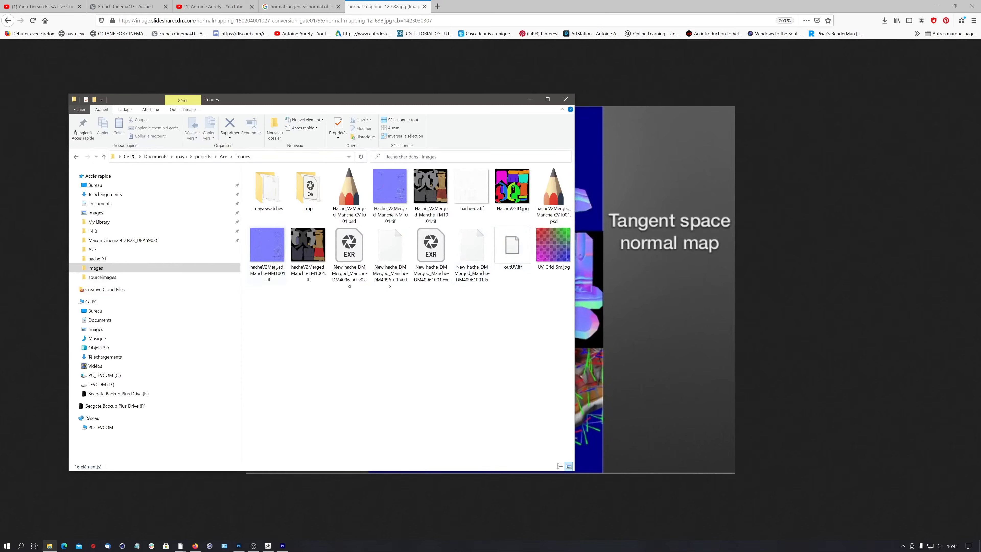
{"action": "left_click", "coordinate": [276, 254]}
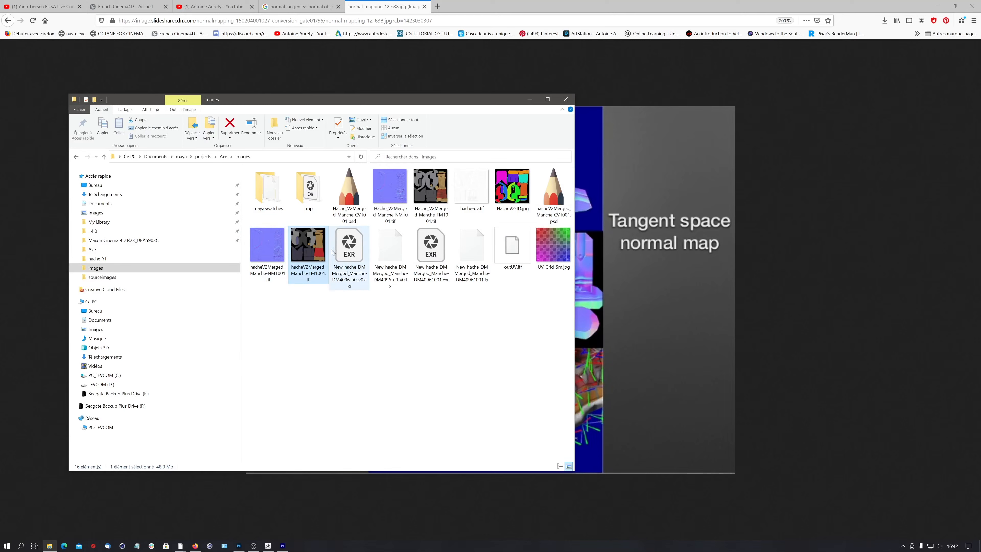
{"action": "left_click", "coordinate": [280, 253]}
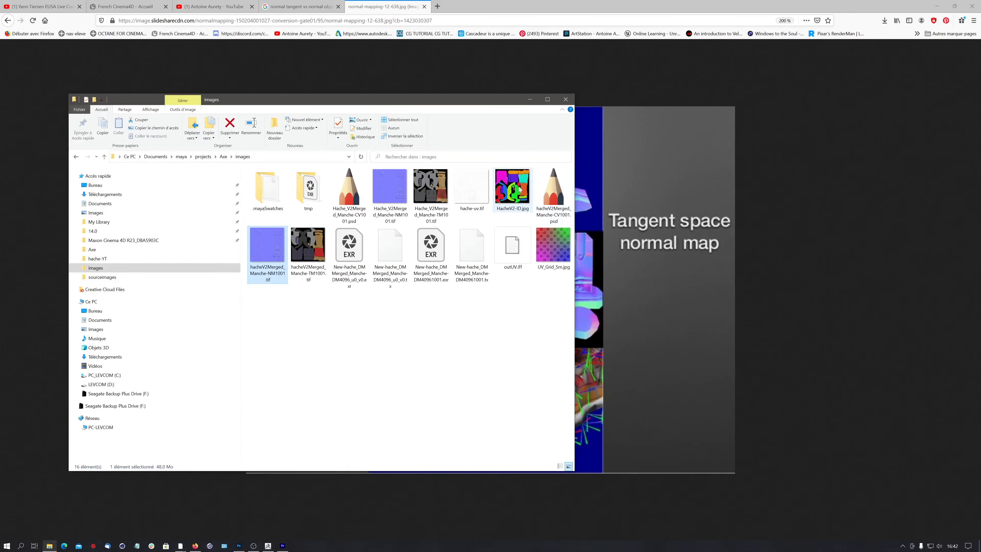
{"action": "mouse_move", "coordinate": [511, 187]}
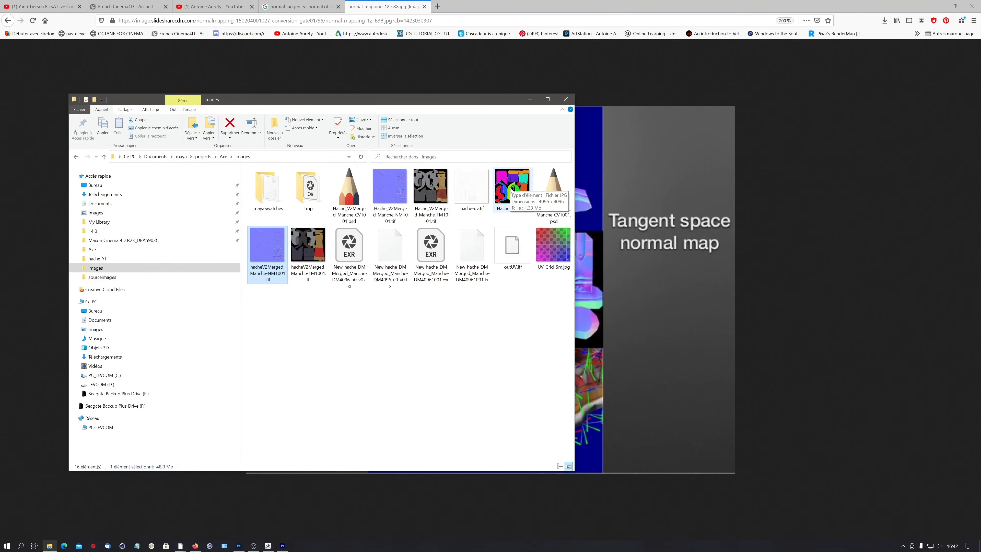
{"action": "left_click", "coordinate": [642, 63]}
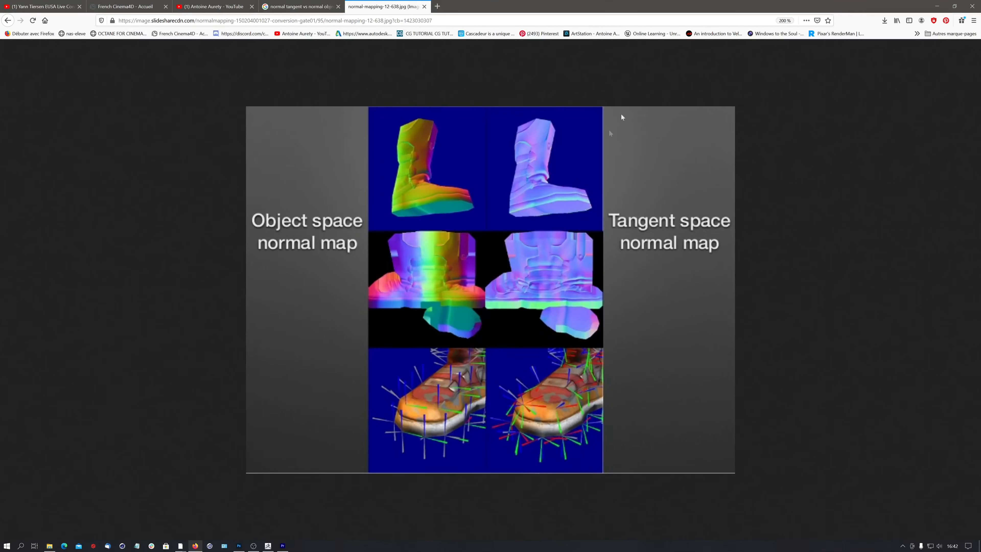
- Return to ZBrush, choose white as the colour and fill the whole axe with it at RGB intensity 22
{"action": "left_click", "coordinate": [270, 546]}
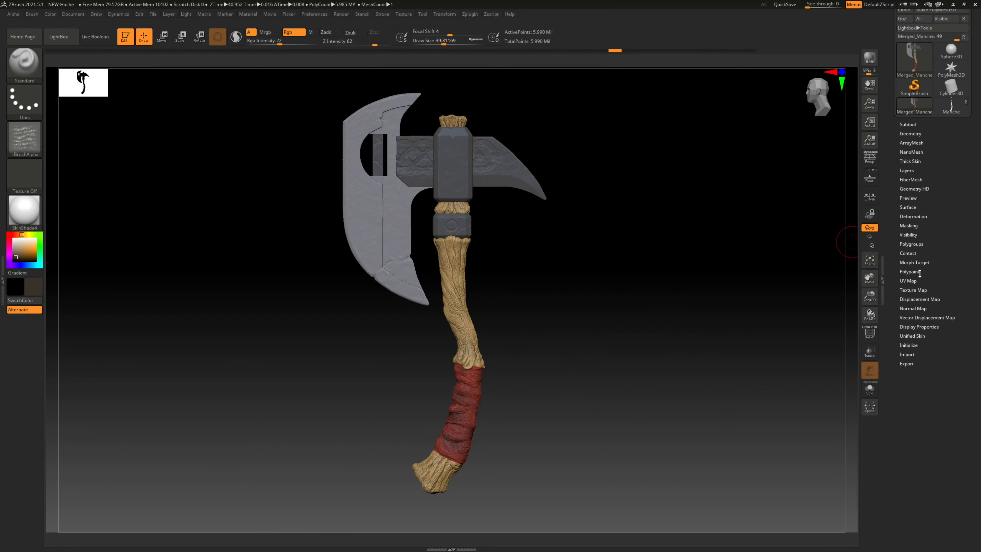
{"action": "left_click", "coordinate": [911, 272]}
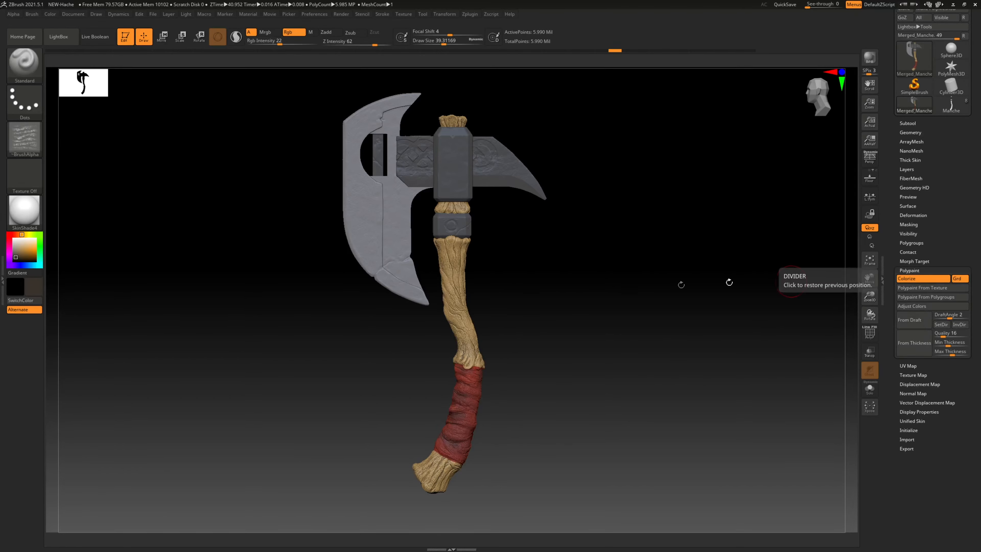
{"action": "left_click_drag", "start_coordinate": [19, 240], "coordinate": [8, 234]}
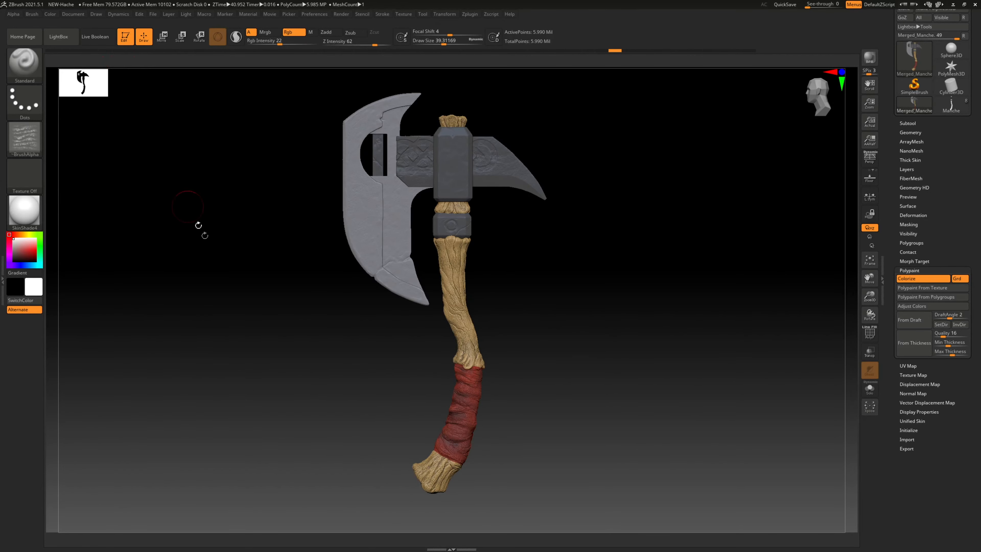
{"action": "left_click", "coordinate": [66, 14]}
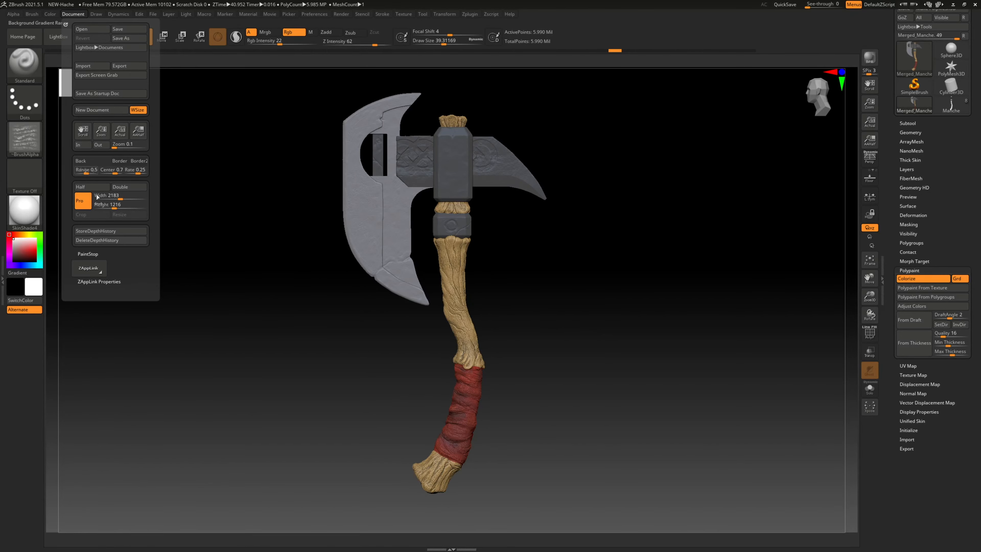
{"action": "left_click", "coordinate": [50, 14]}
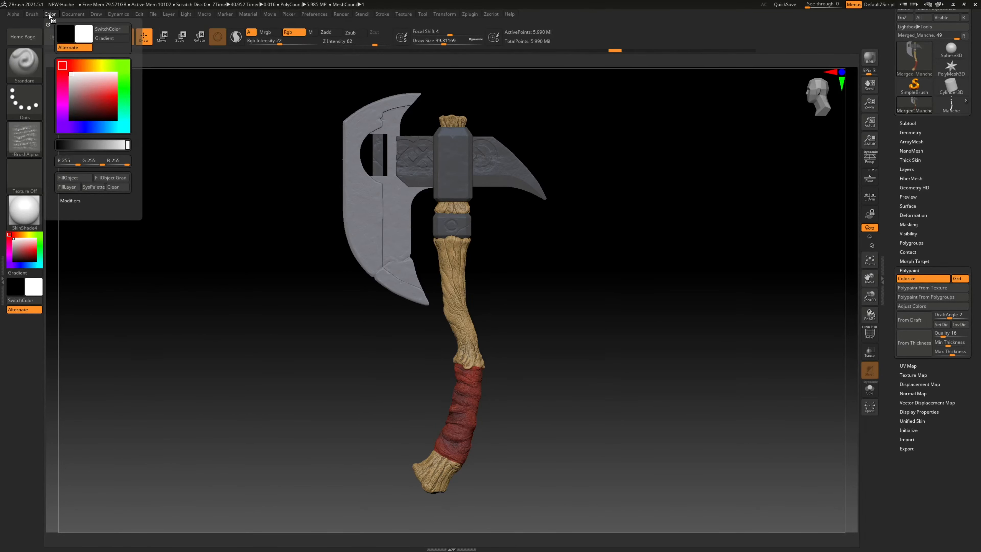
{"action": "left_click", "coordinate": [71, 178]}
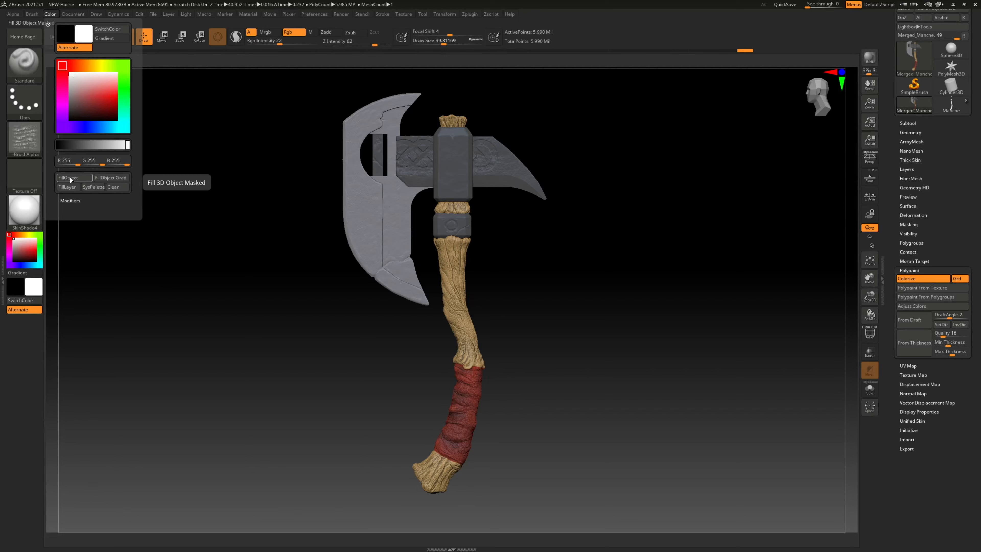
{"action": "left_click", "coordinate": [71, 180]}
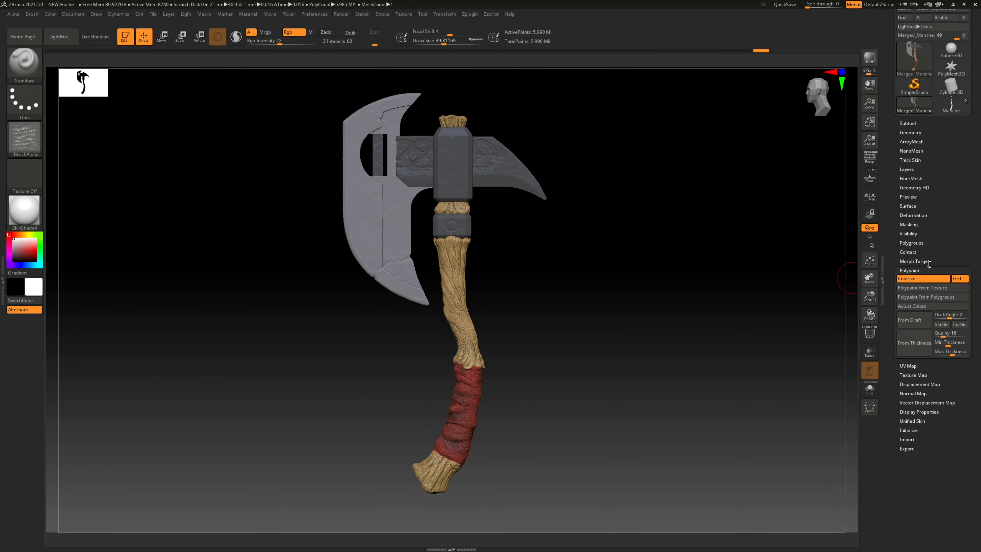
- Turn off the texture applied to the axe in its texture map so the polypaint shows
{"action": "left_click", "coordinate": [912, 270]}
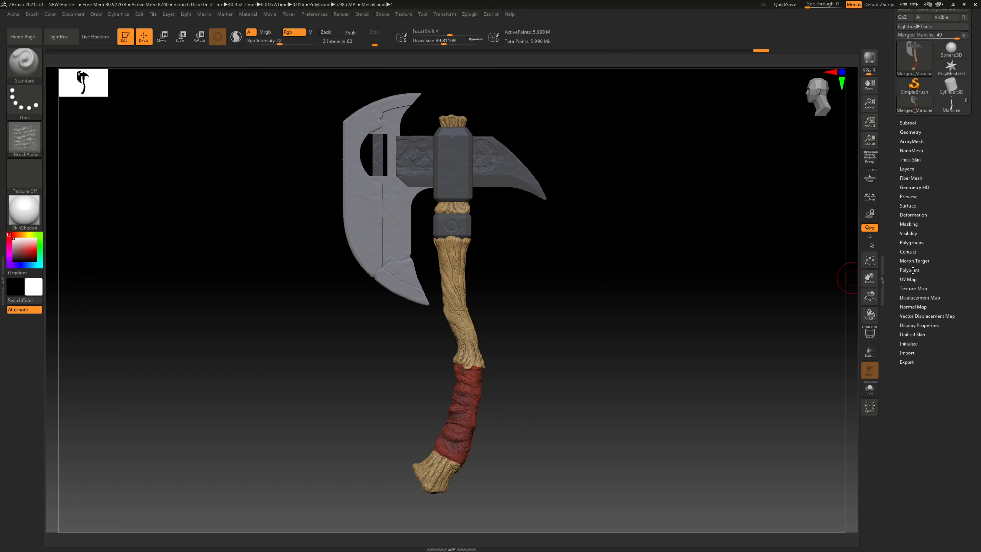
{"action": "left_click", "coordinate": [913, 288]}
{"action": "left_click", "coordinate": [912, 308]}
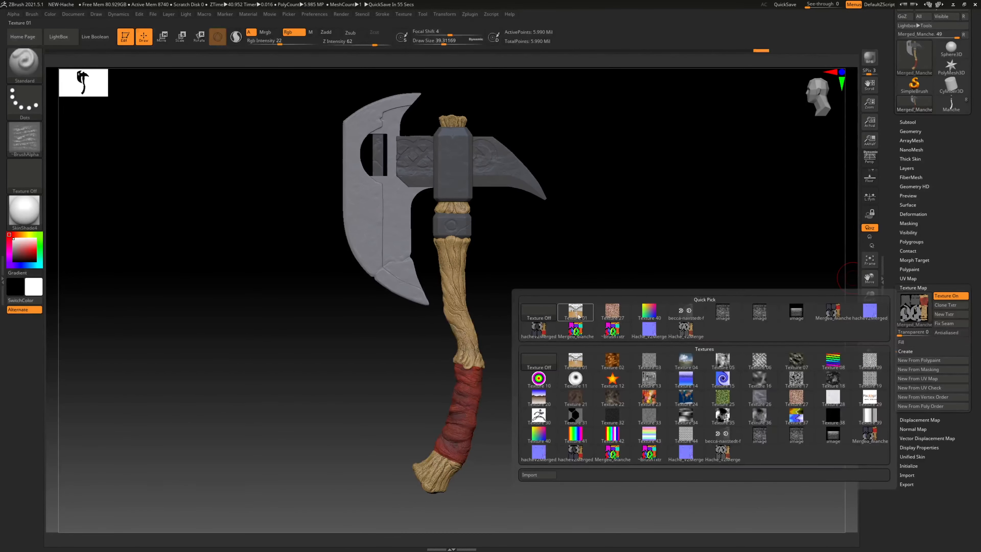
{"action": "left_click", "coordinate": [549, 313]}
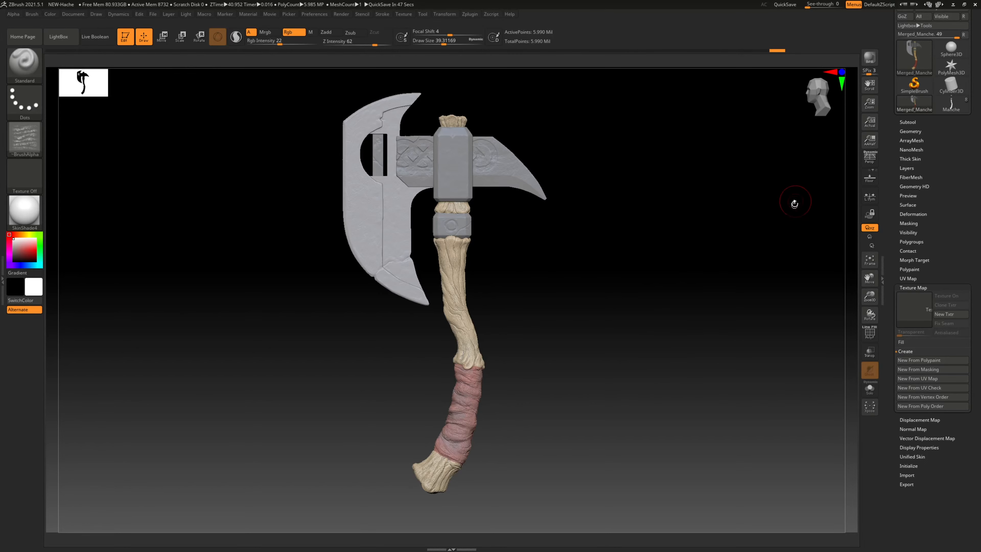
- Fill the axe object repeatedly with white until the old polypaint is completely covered
{"action": "left_click", "coordinate": [910, 269]}
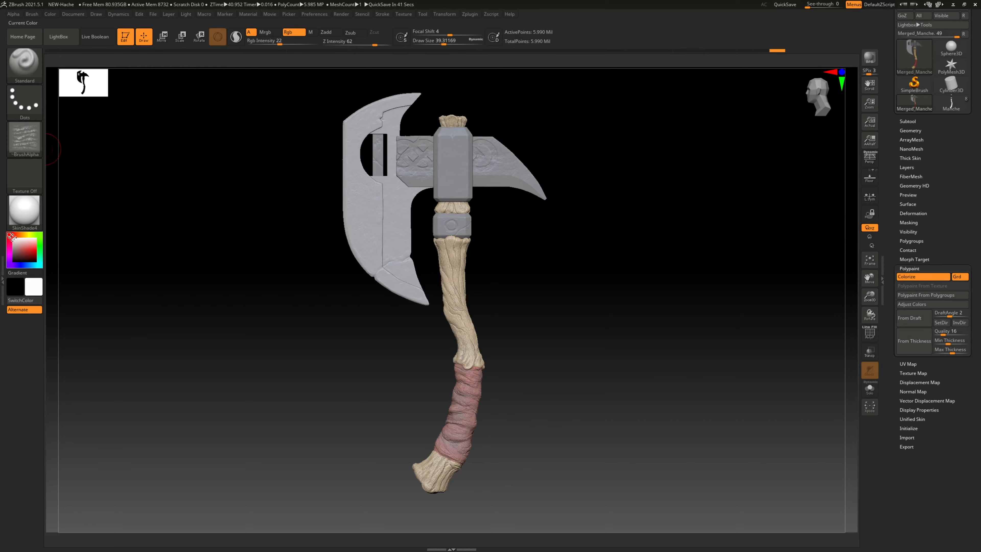
{"action": "left_click", "coordinate": [68, 14]}
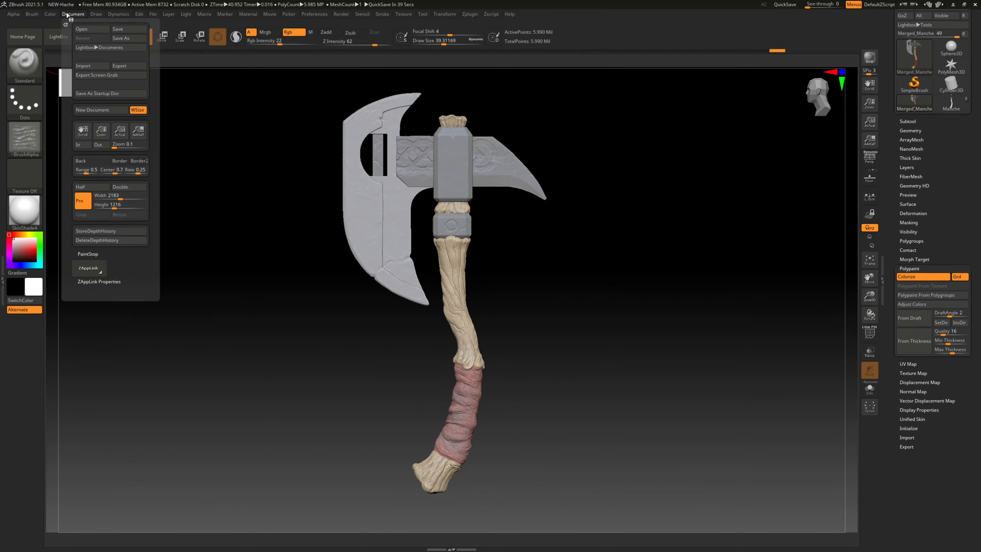
{"action": "mouse_move", "coordinate": [51, 14]}
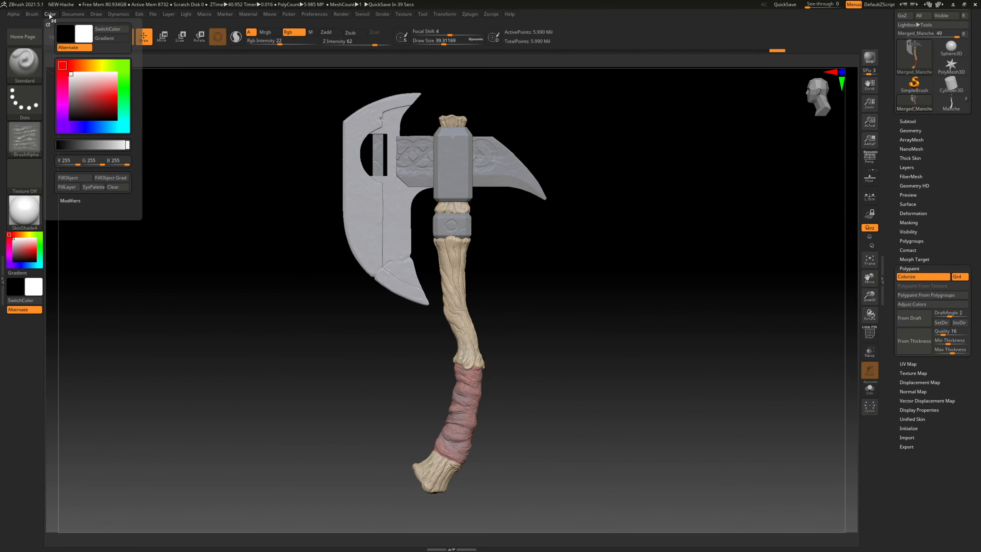
{"action": "left_click", "coordinate": [71, 182]}
{"action": "left_click", "coordinate": [71, 180]}
{"action": "left_click", "coordinate": [71, 179]}
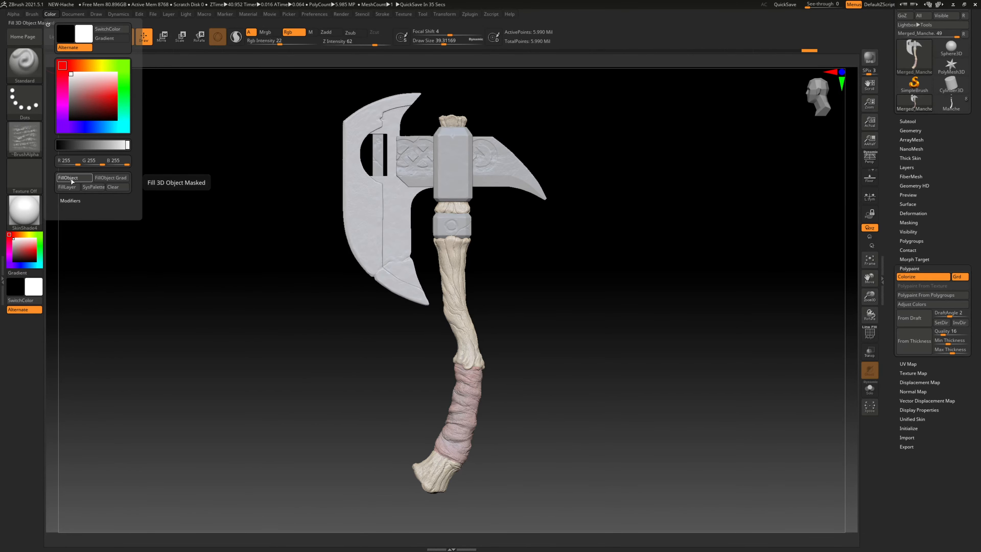
{"action": "left_click", "coordinate": [74, 177]}
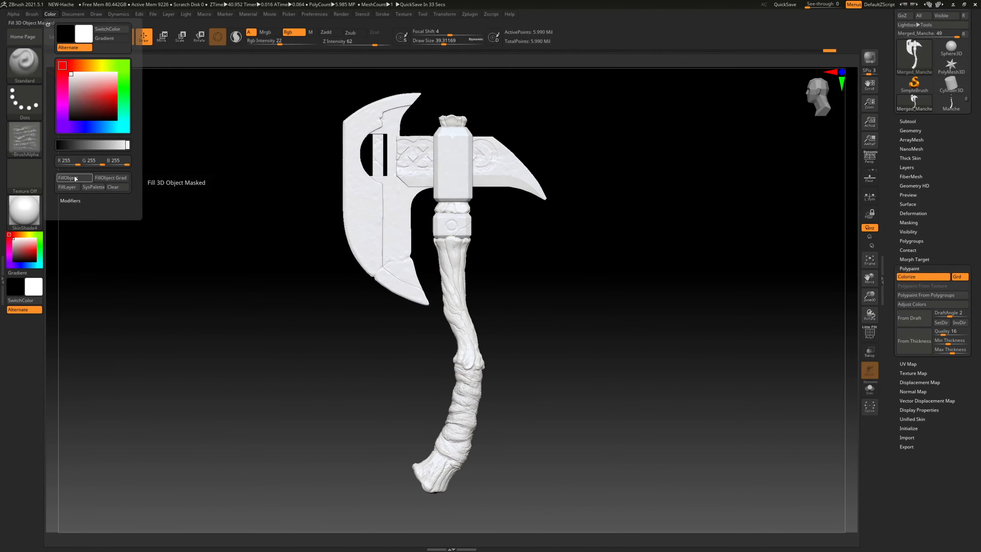
{"action": "left_click", "coordinate": [78, 179]}
{"action": "left_click", "coordinate": [77, 179]}
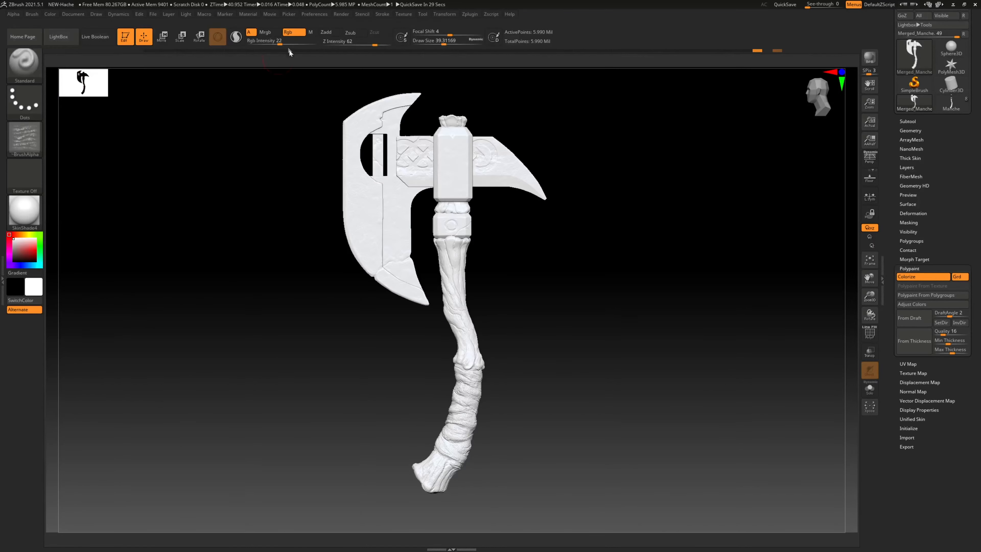
- Raise the RGB intensity to 100 and fill the whole axe object with white again
{"action": "left_click_drag", "start_coordinate": [286, 41], "coordinate": [301, 40]}
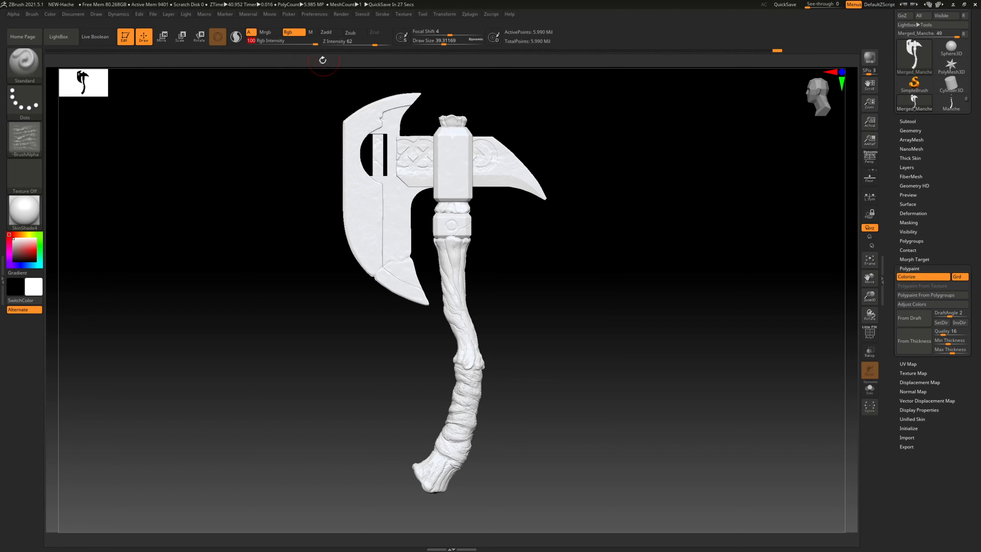
{"action": "left_click", "coordinate": [32, 15]}
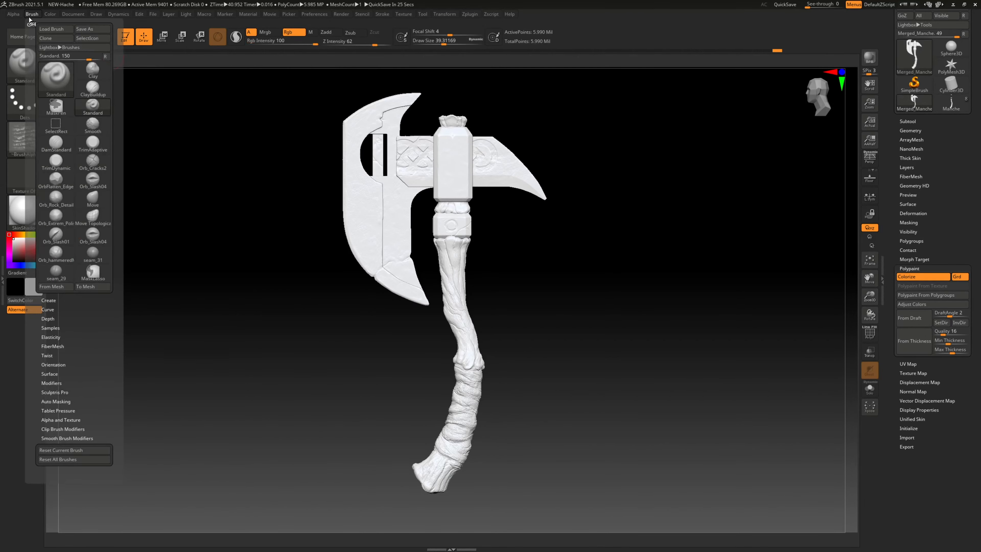
{"action": "left_click", "coordinate": [50, 15]}
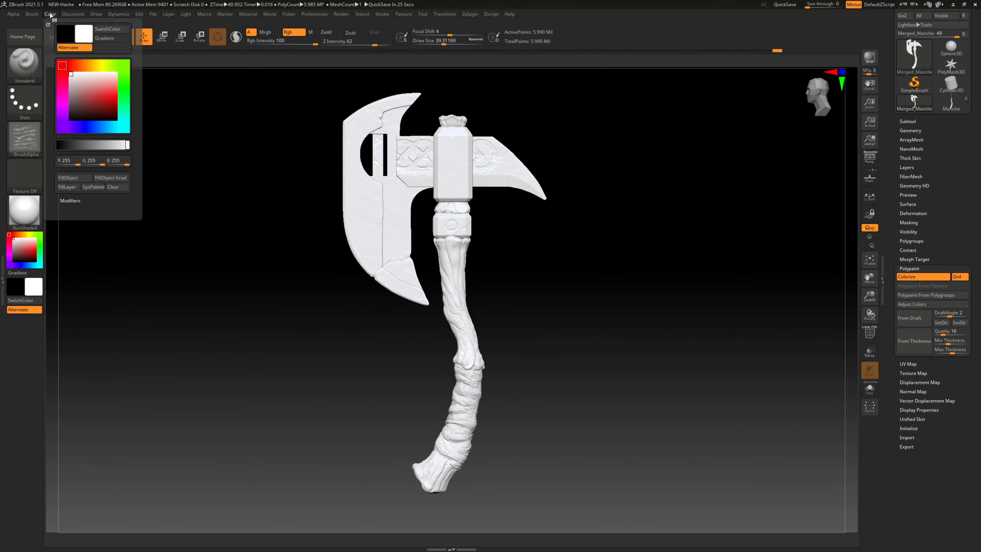
{"action": "left_click", "coordinate": [81, 178]}
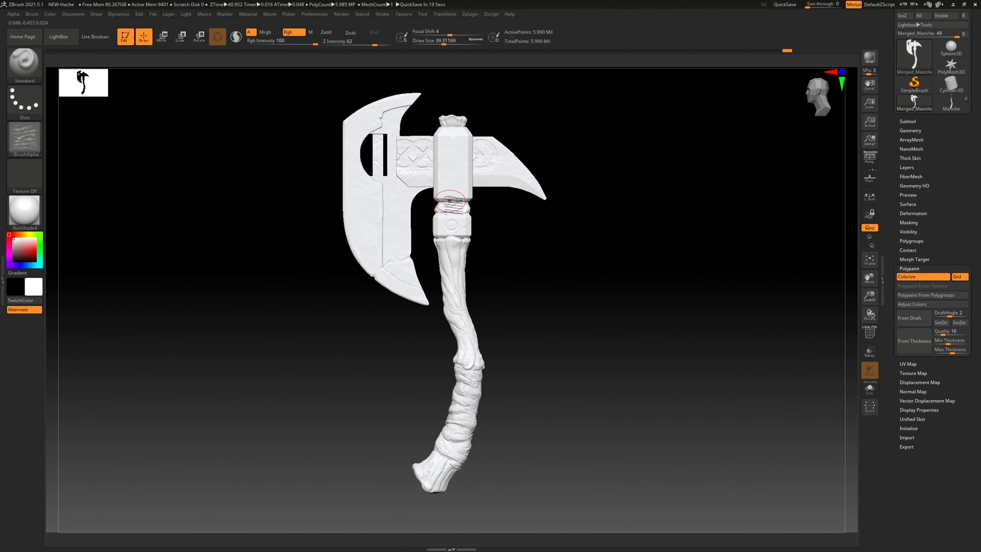
- Turn off the axe's Colorize option and drop the mesh to its lowest subdivision level
{"action": "left_click", "coordinate": [916, 276]}
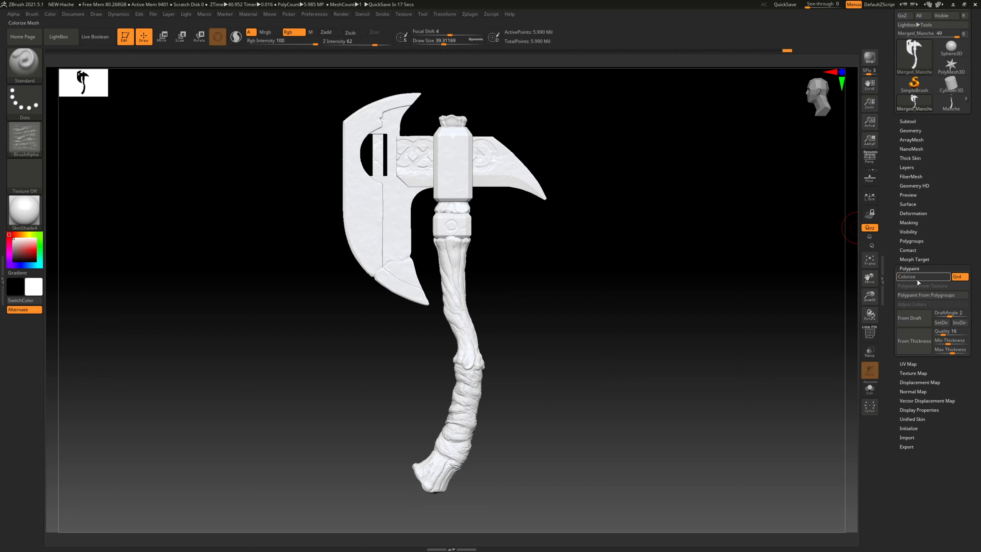
{"action": "left_click", "coordinate": [912, 269]}
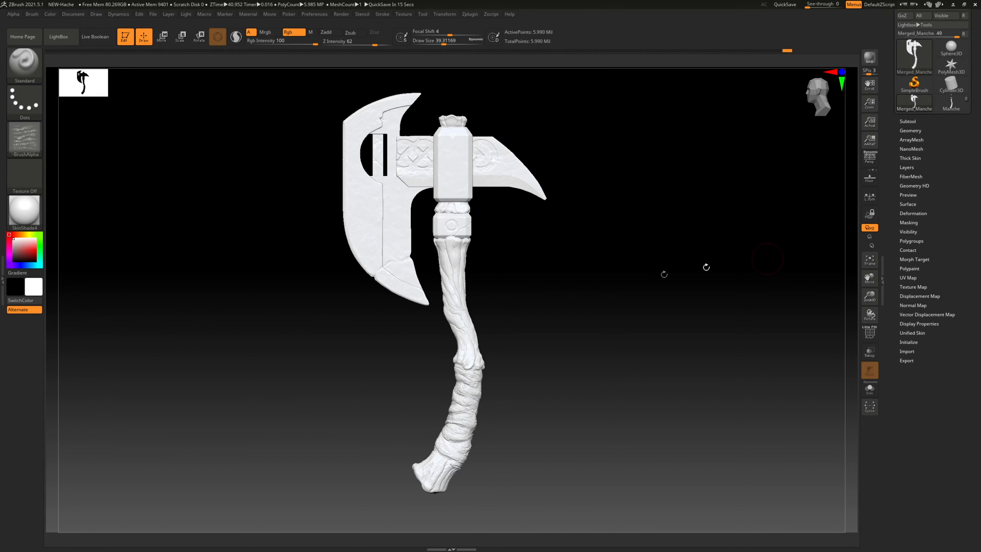
{"action": "left_click", "coordinate": [915, 121]}
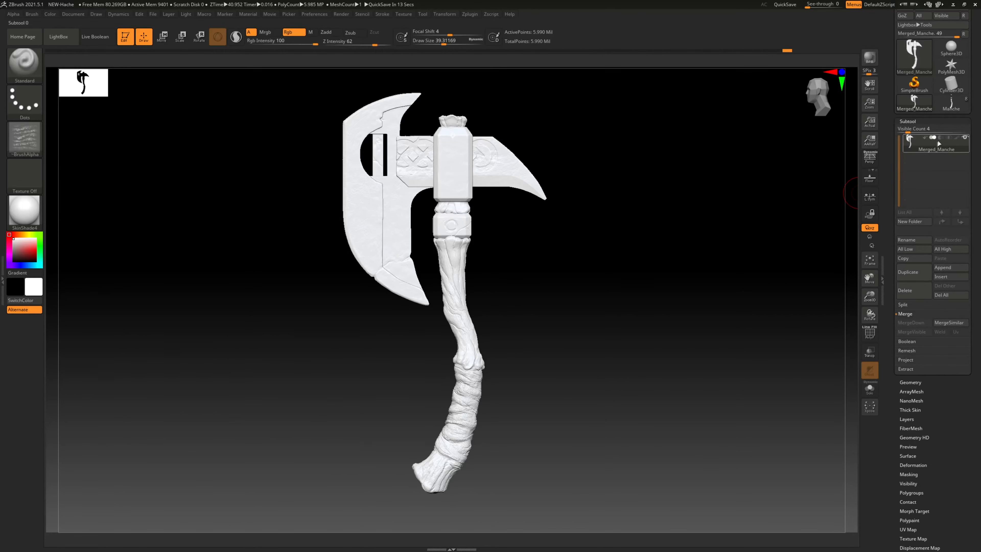
{"action": "left_click", "coordinate": [911, 121]}
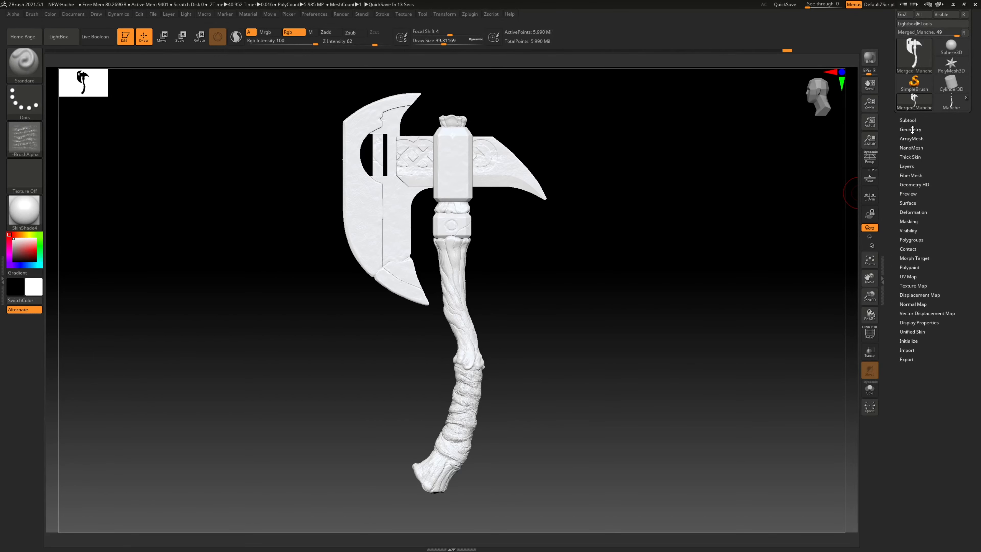
{"action": "left_click", "coordinate": [912, 129]}
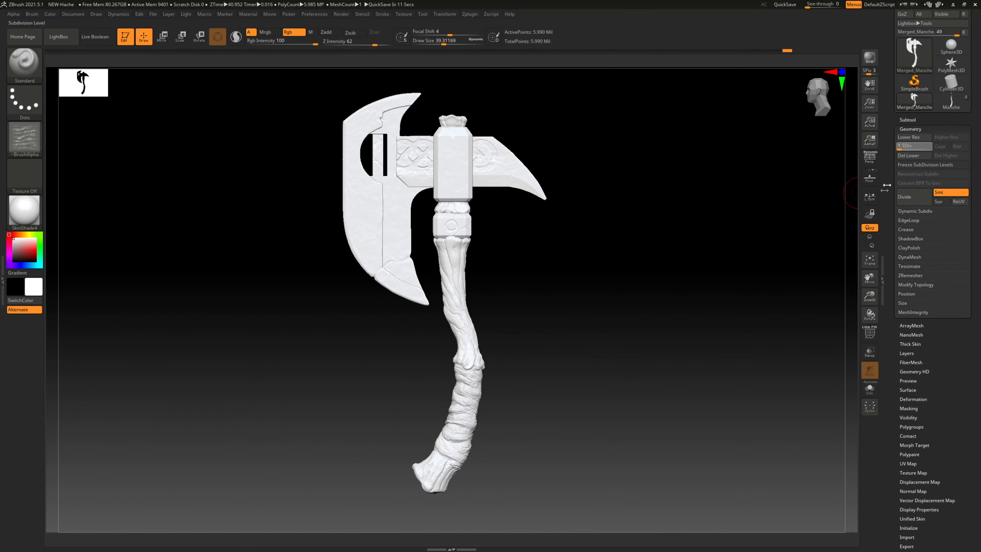
{"action": "left_click_drag", "start_coordinate": [887, 185], "coordinate": [877, 205]}
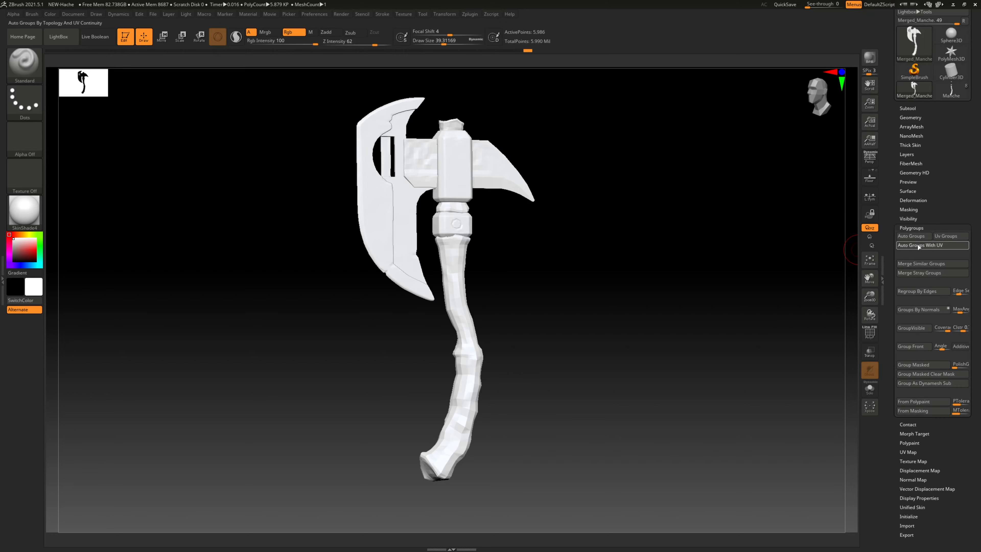
- Show the axe's polyframe and examine the polygroups on the blade, head and upper handle
{"action": "left_click", "coordinate": [870, 332]}
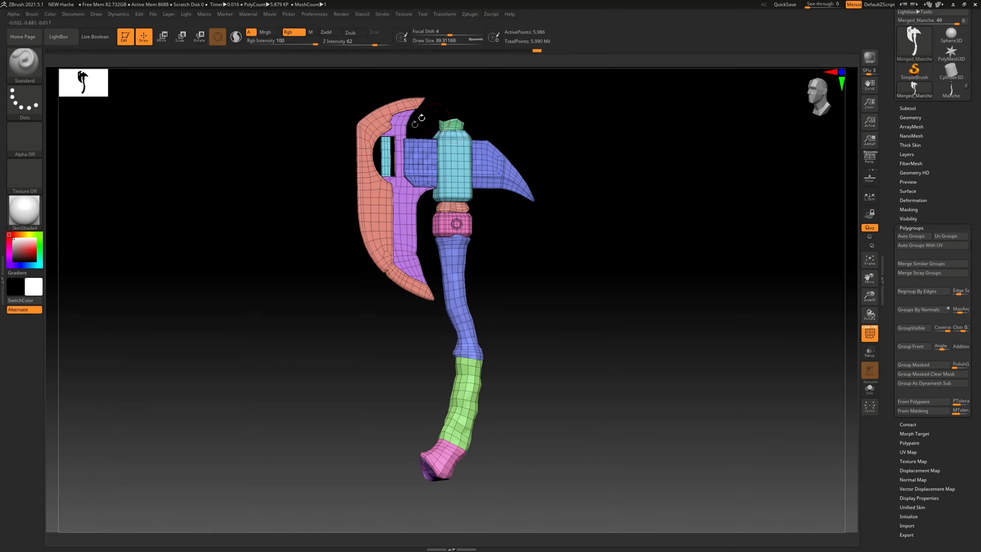
{"action": "left_click_drag", "start_coordinate": [525, 246], "coordinate": [498, 206]}
{"action": "right_click_drag", "start_coordinate": [481, 168], "coordinate": [521, 161], "text": "ctrl"}
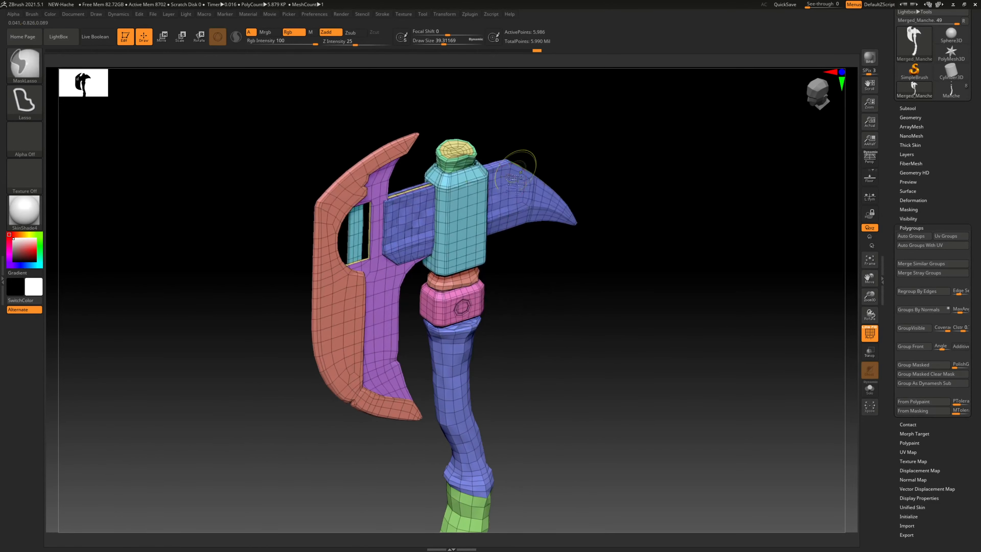
{"action": "right_click_drag", "start_coordinate": [435, 181], "coordinate": [425, 145], "text": "alt"}
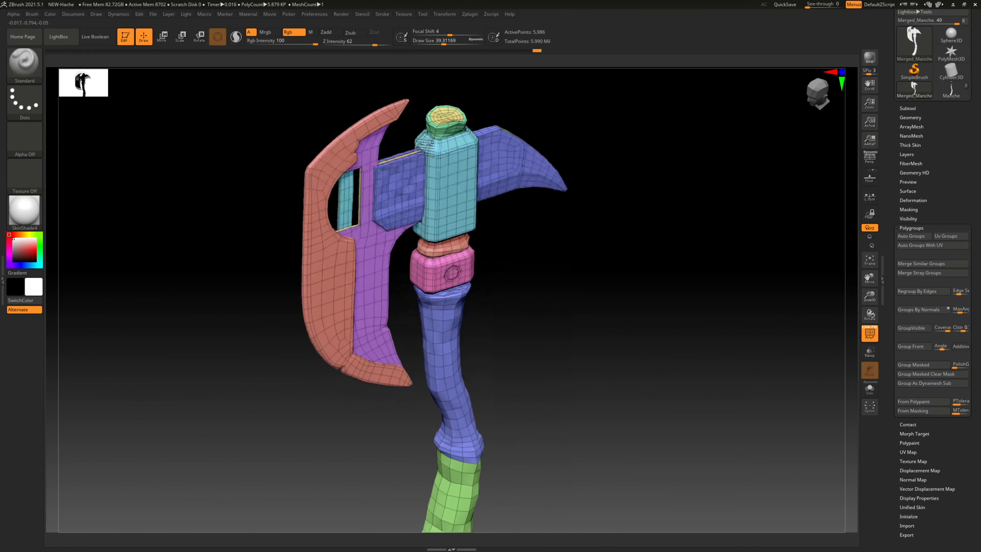
- Try regrouping the axe by topology with Auto Groups, inspect the handle, and try grouping it with UV Groups
{"action": "left_click", "coordinate": [910, 236]}
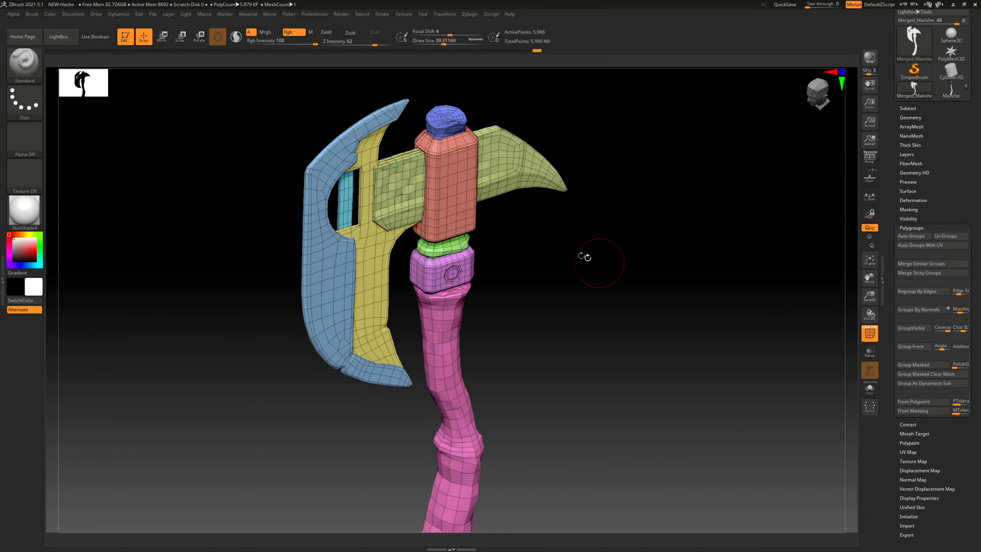
{"action": "left_click_drag", "start_coordinate": [558, 243], "coordinate": [516, 255]}
{"action": "left_click_drag", "start_coordinate": [519, 309], "coordinate": [552, 116], "text": "alt"}
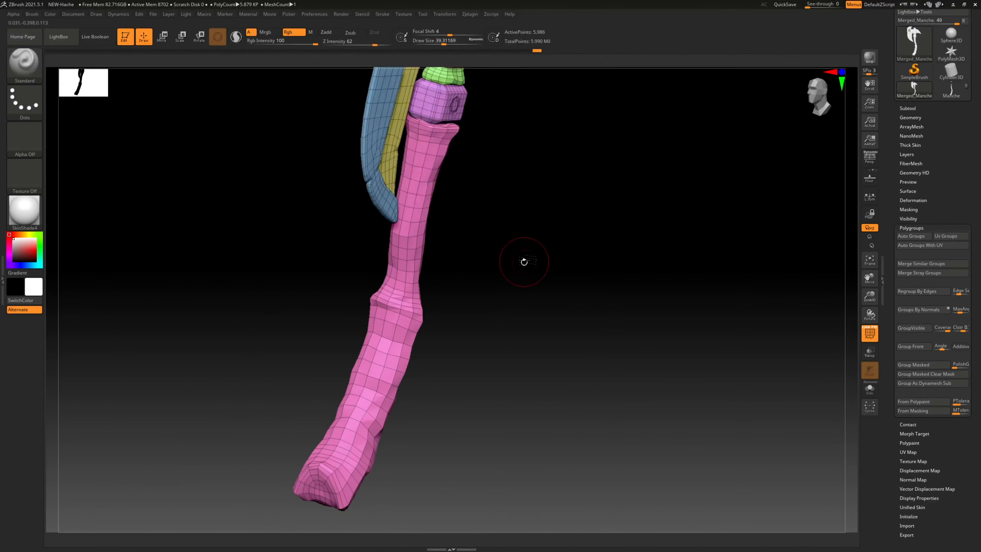
{"action": "left_click_drag", "start_coordinate": [524, 262], "coordinate": [505, 279], "text": "alt"}
{"action": "left_click_drag", "start_coordinate": [522, 239], "coordinate": [515, 297], "text": "alt"}
{"action": "right_click_drag", "start_coordinate": [523, 281], "coordinate": [469, 274], "text": "ctrl"}
{"action": "left_click_drag", "start_coordinate": [490, 259], "coordinate": [469, 402], "text": "alt"}
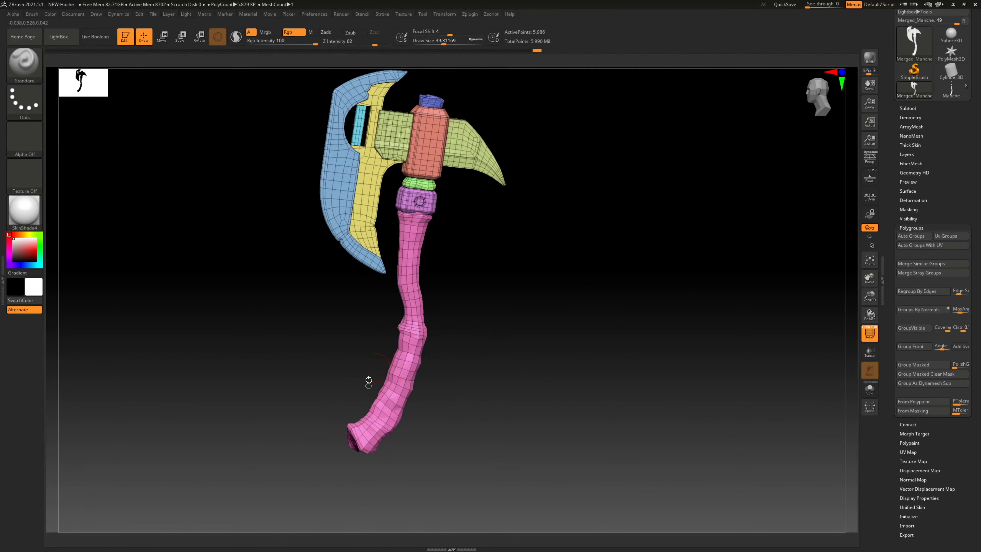
{"action": "left_click", "coordinate": [945, 236]}
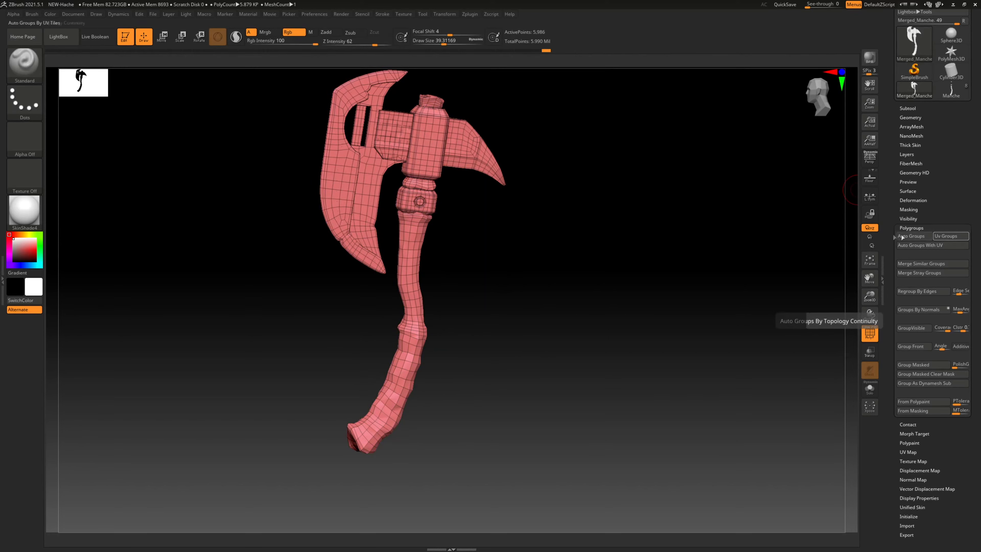
- Regroup the axe with Auto Groups With UV and hide the wrapped grip section of the handle
{"action": "left_click", "coordinate": [928, 245]}
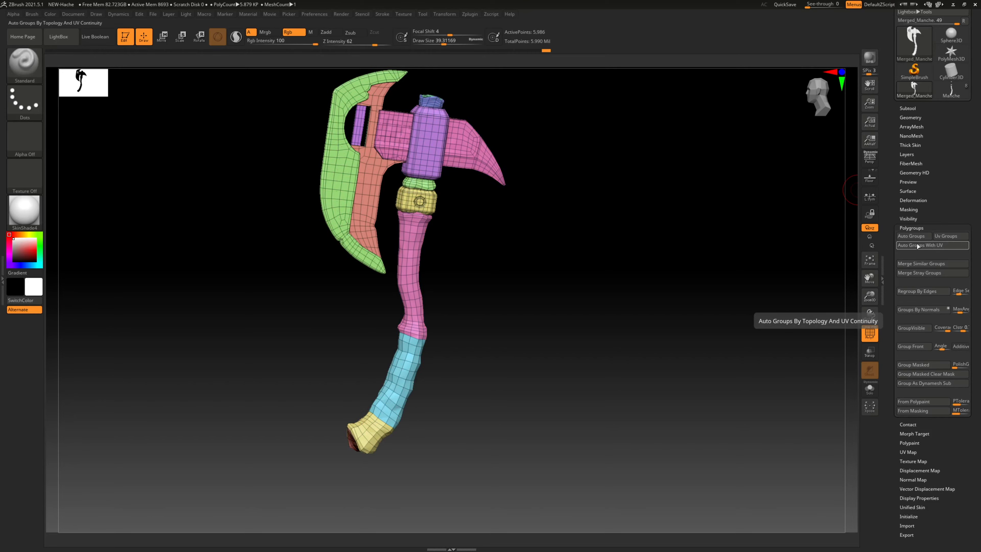
{"action": "key", "text": "ctrl+shift"}
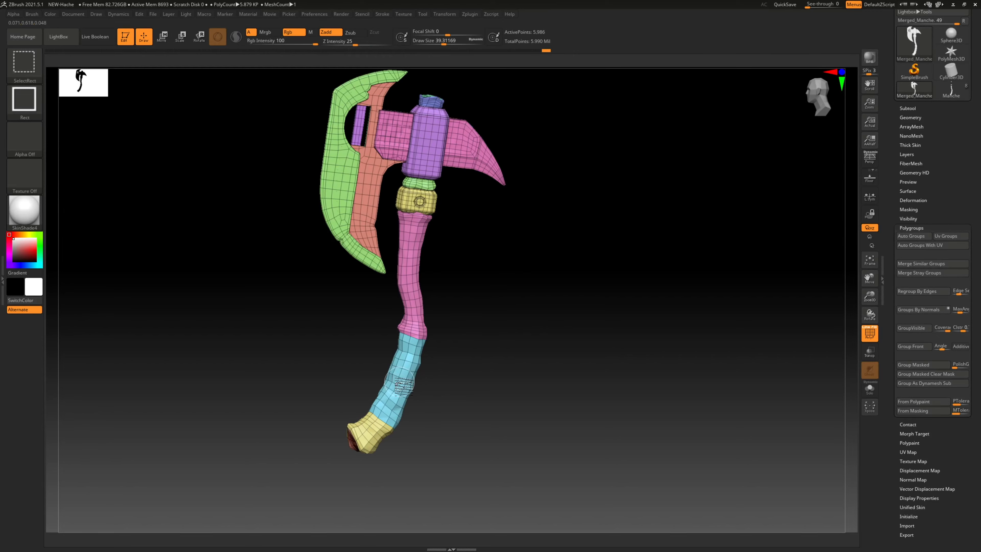
{"action": "left_click", "coordinate": [401, 384], "text": "ctrl+shift"}
{"action": "left_click", "coordinate": [402, 384], "text": "ctrl+shift"}
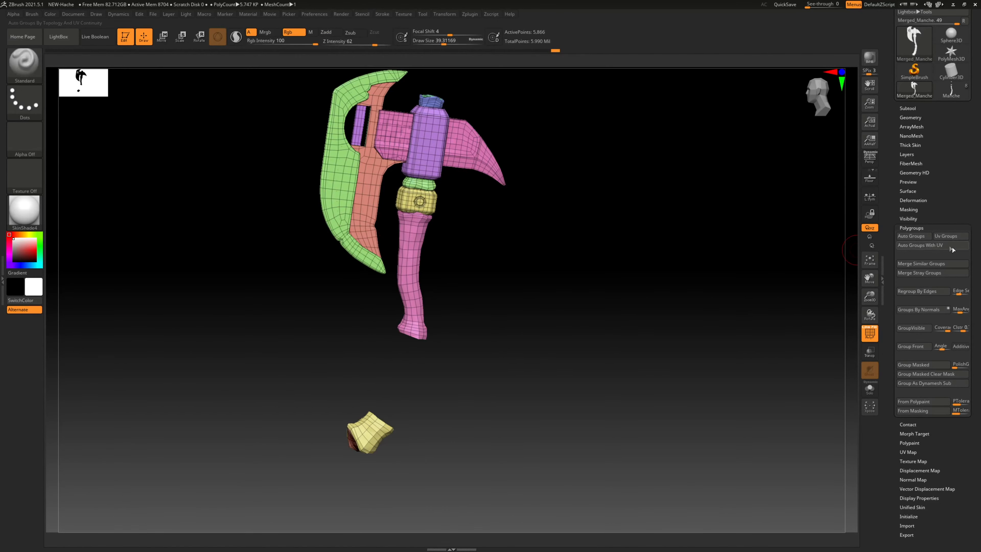
- Apply Auto Groups to the visible parts only and unhide the grip section so the whole axe is shown
{"action": "left_click", "coordinate": [915, 236]}
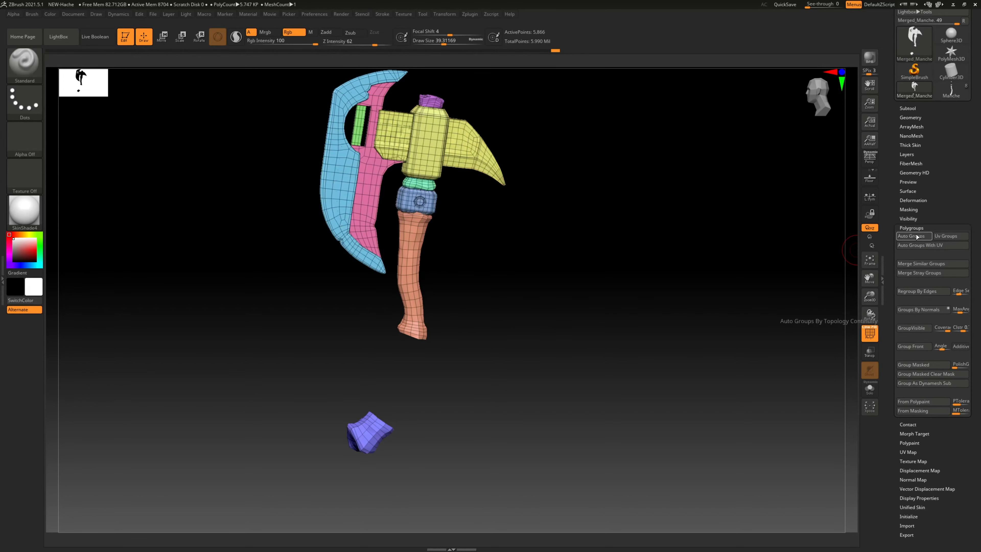
{"action": "mouse_move", "coordinate": [547, 237]}
{"action": "left_mouse_down"}
{"action": "mouse_move", "coordinate": [603, 251]}
{"action": "mouse_move", "coordinate": [525, 248]}
{"action": "mouse_move", "coordinate": [528, 261]}
{"action": "mouse_move", "coordinate": [523, 228]}
{"action": "mouse_move", "coordinate": [532, 236]}
{"action": "left_mouse_up"}
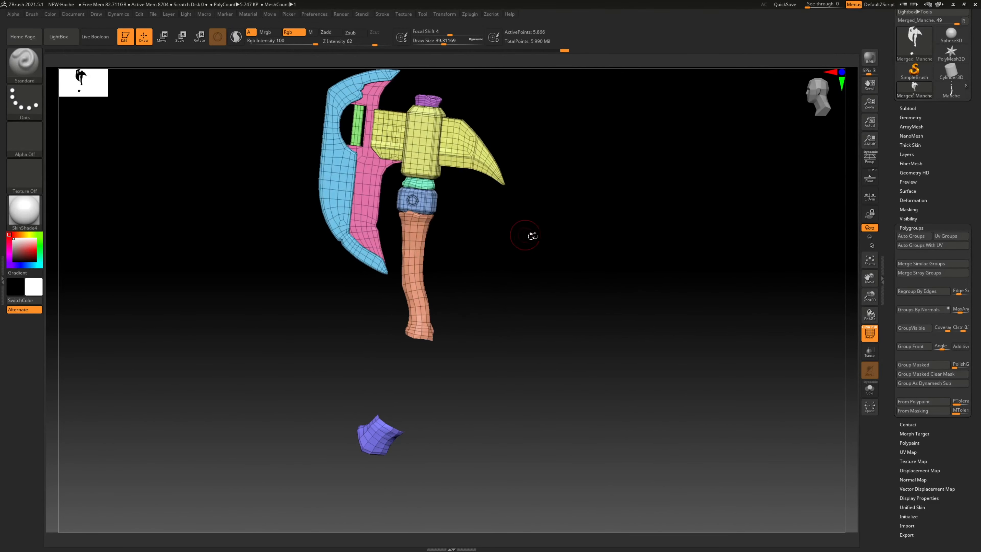
{"action": "left_click", "coordinate": [551, 276], "text": "ctrl+shift"}
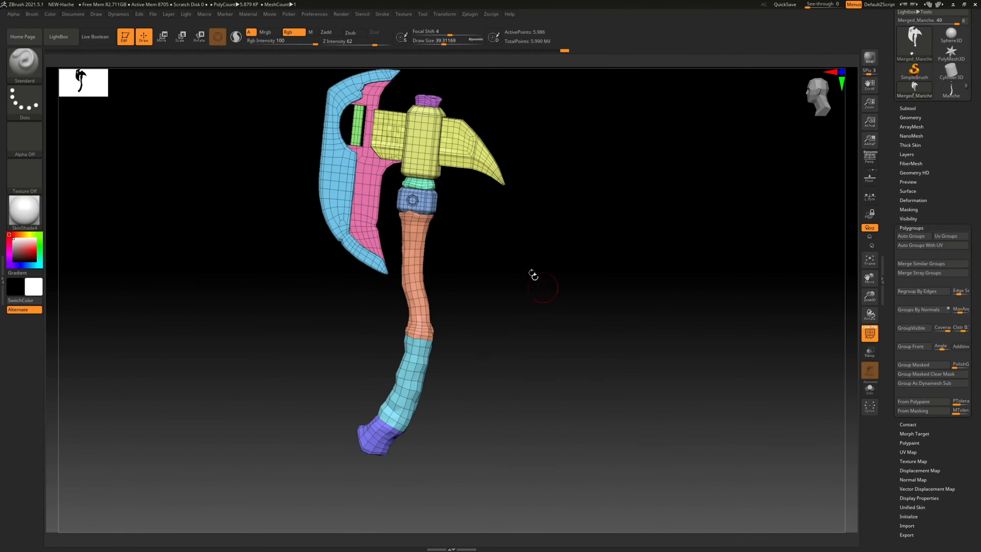
{"action": "left_click_drag", "start_coordinate": [475, 339], "coordinate": [552, 269]}
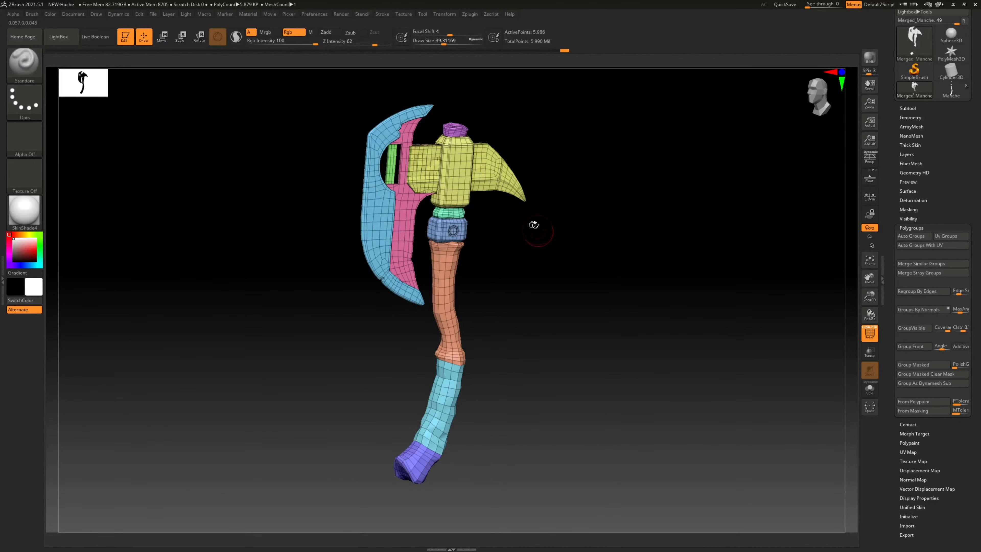
{"action": "mouse_move", "coordinate": [533, 224]}
{"action": "left_mouse_down"}
{"action": "mouse_move", "coordinate": [532, 274]}
{"action": "mouse_move", "coordinate": [505, 279]}
{"action": "mouse_move", "coordinate": [526, 265]}
{"action": "mouse_move", "coordinate": [526, 240]}
{"action": "left_mouse_up"}
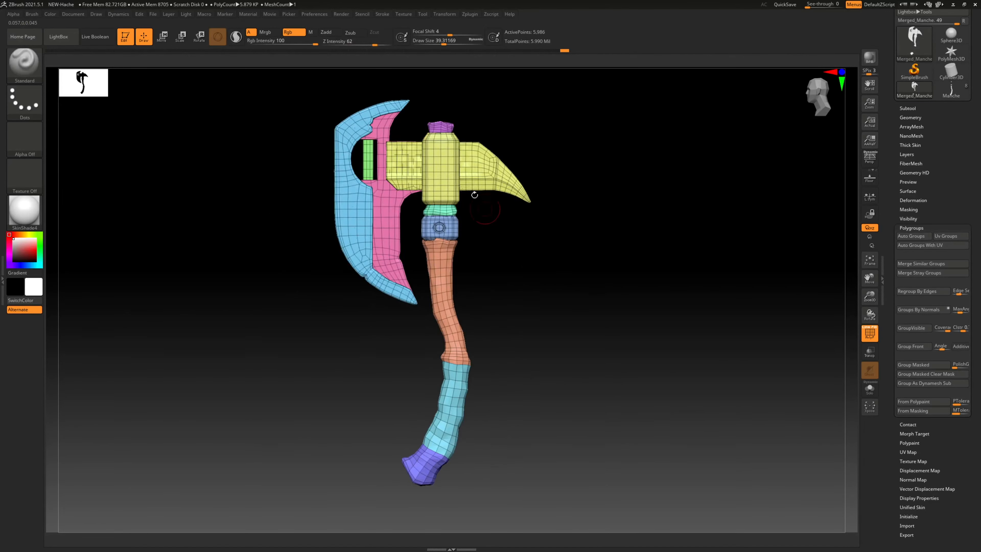
- Fill the axe's polypaint with its polygroup colours using Polypaint From Polygroups
{"action": "left_click", "coordinate": [912, 228]}
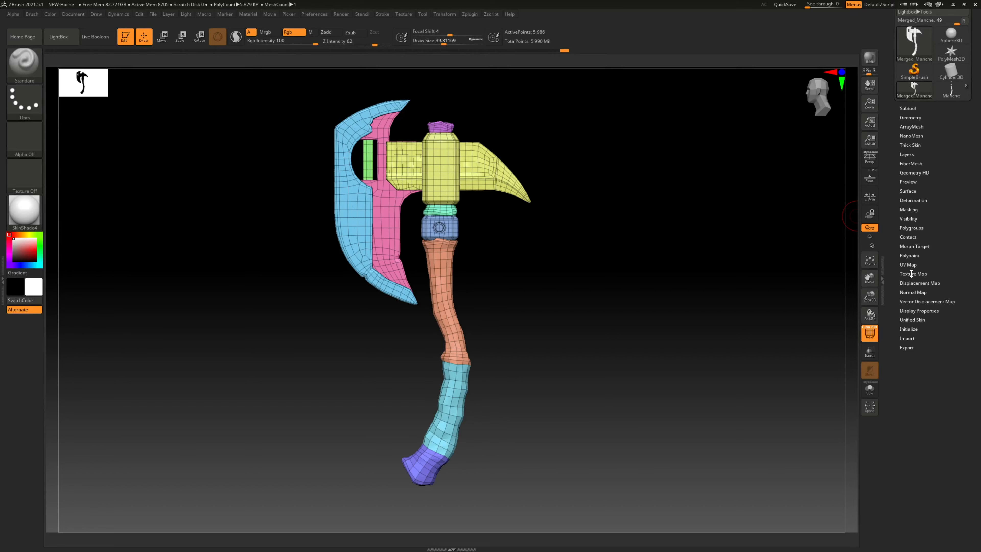
{"action": "left_click", "coordinate": [911, 255]}
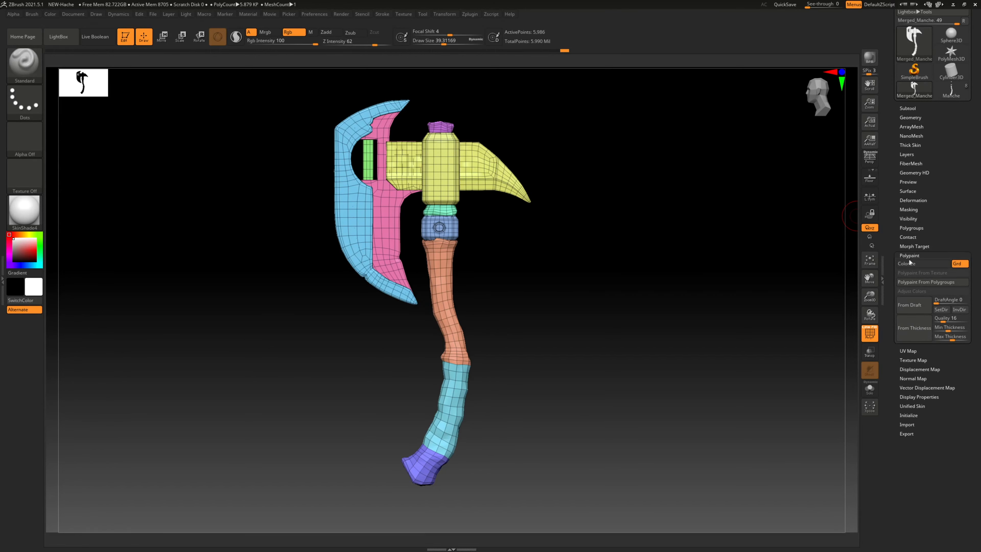
{"action": "left_click", "coordinate": [925, 282]}
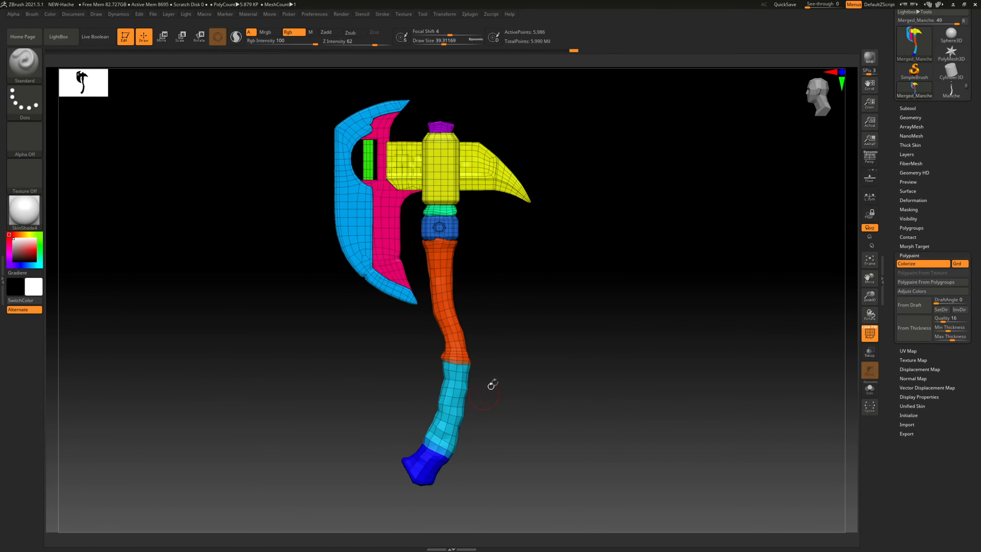
{"action": "left_click_drag", "start_coordinate": [512, 345], "coordinate": [554, 279]}
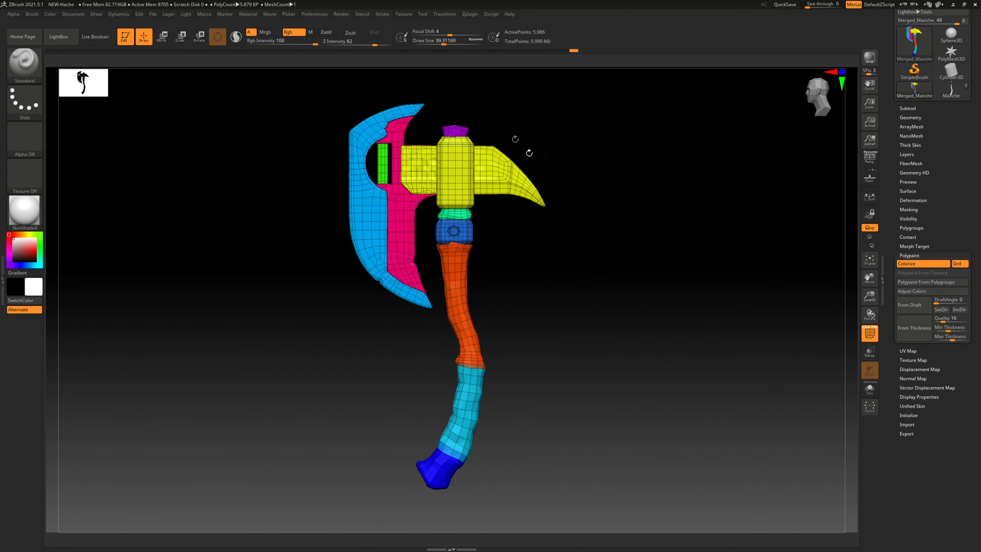
- Export only the Texture from Polypaint map at size 4096 with Multi Map Exporter, naming the TIF file Hache_V2_ID
{"action": "left_click", "coordinate": [471, 15]}
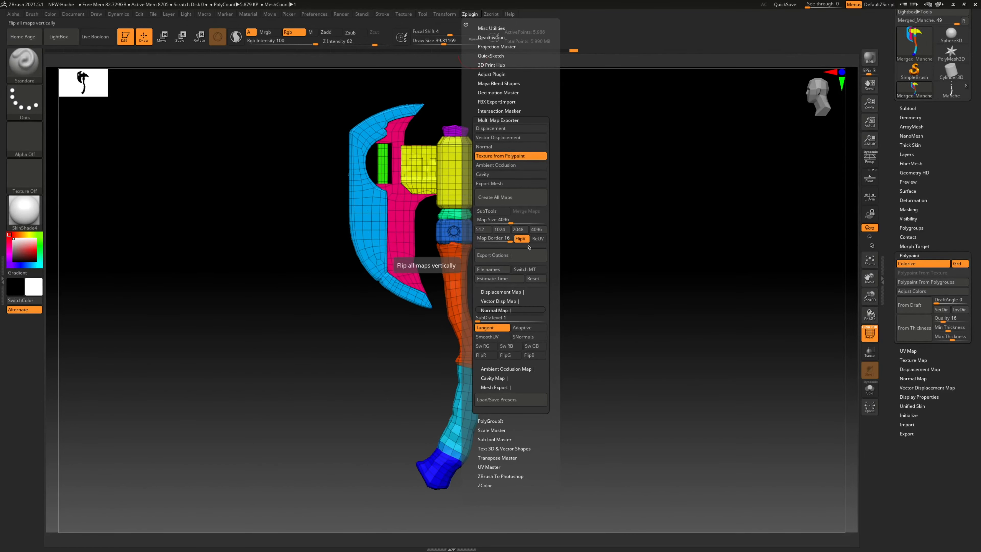
{"action": "left_click", "coordinate": [503, 197]}
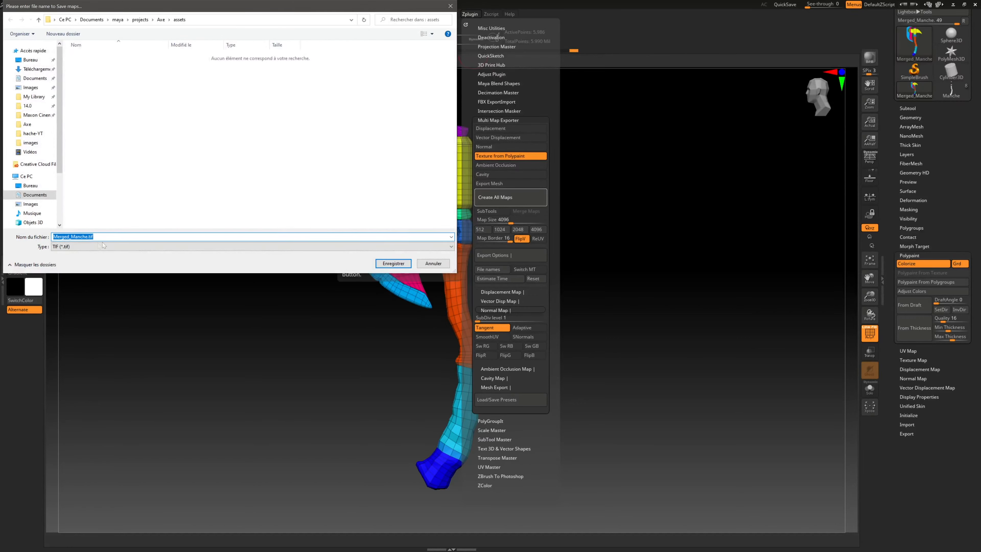
{"action": "left_click", "coordinate": [77, 237]}
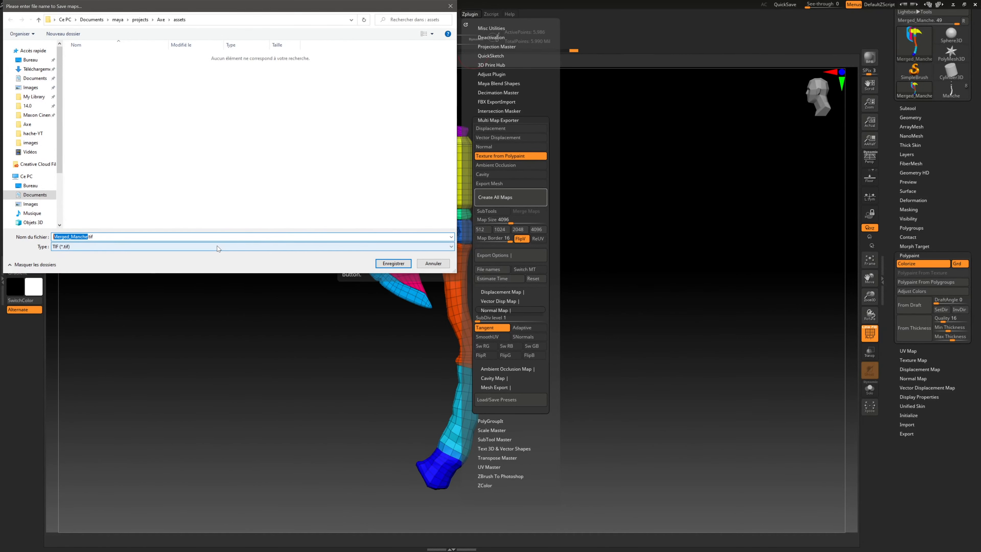
{"action": "type", "text": "Hache_V_ID"}
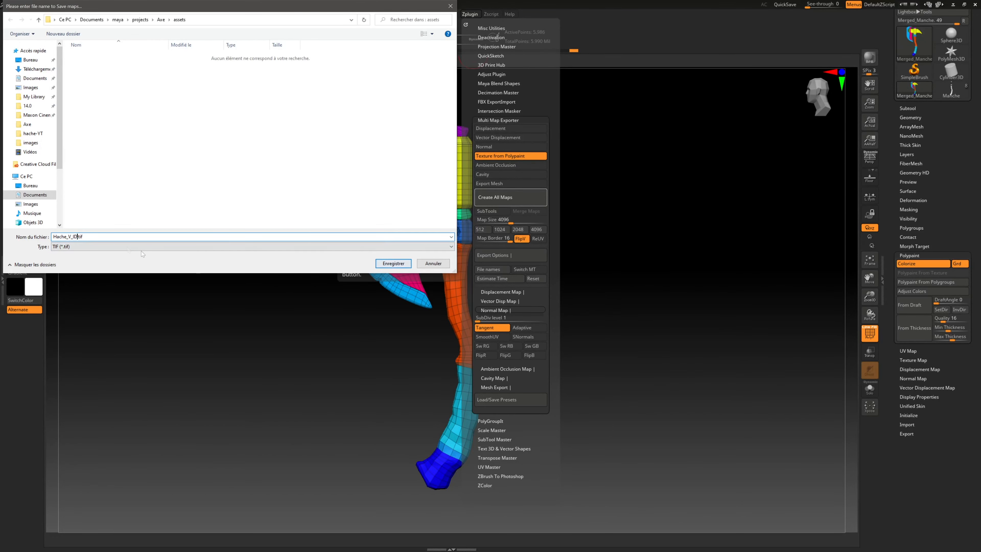
{"action": "left_click_drag", "start_coordinate": [73, 237], "coordinate": [53, 237]}
{"action": "left_click", "coordinate": [385, 265]}
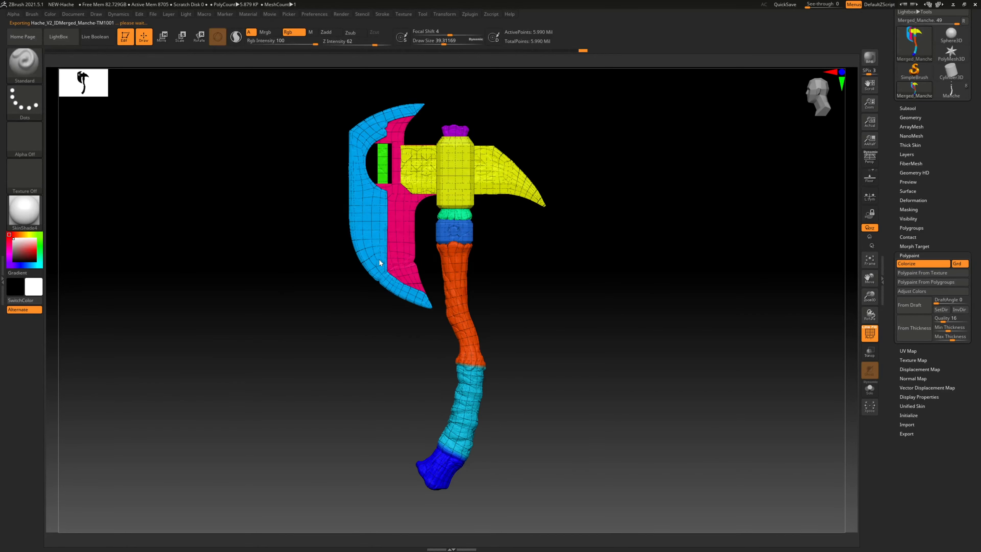
- Open the last exported ID map from the Axe images folder to check its colours, and return to ZBrush
{"action": "key", "text": "alt+Tab"}
{"action": "left_click", "coordinate": [593, 256]}
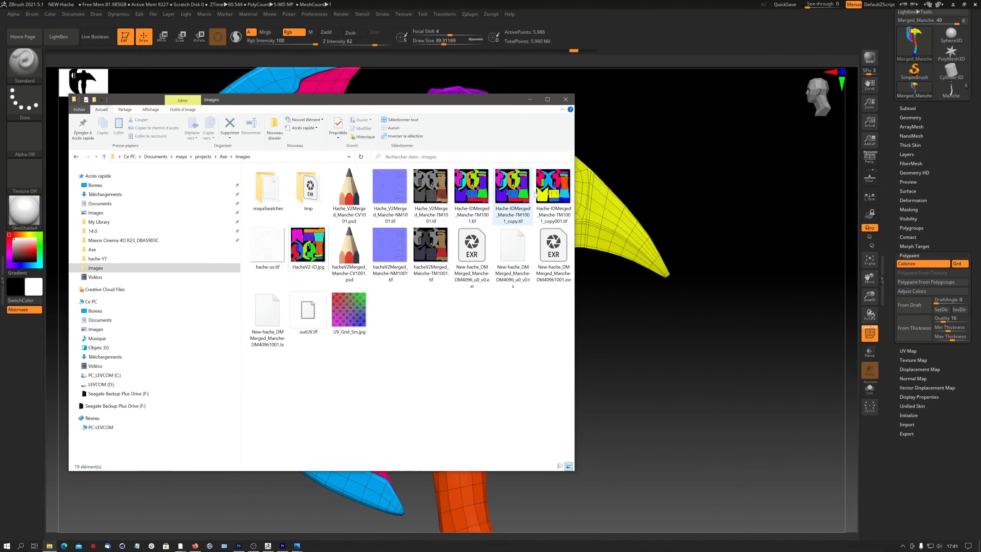
{"action": "double_click", "coordinate": [551, 191]}
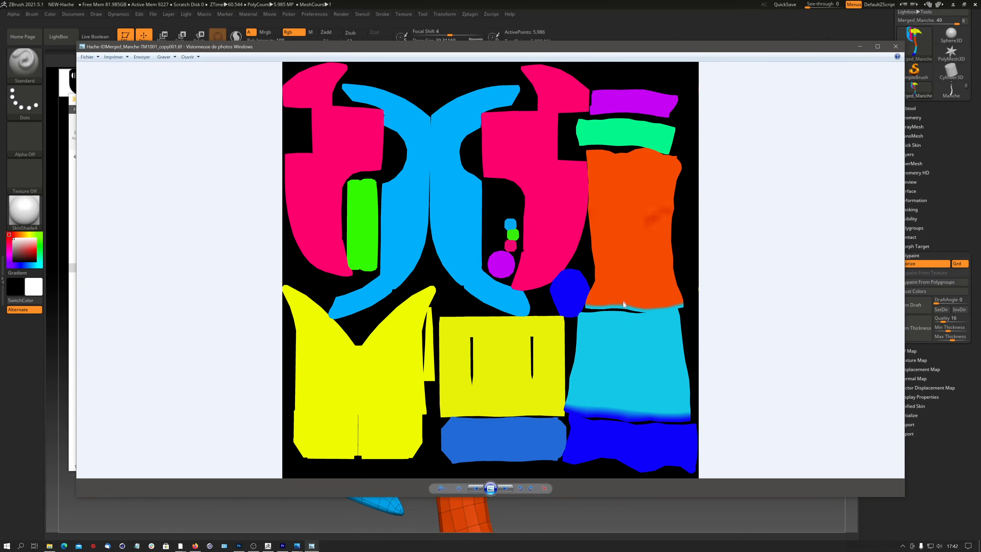
{"action": "left_click", "coordinate": [860, 47]}
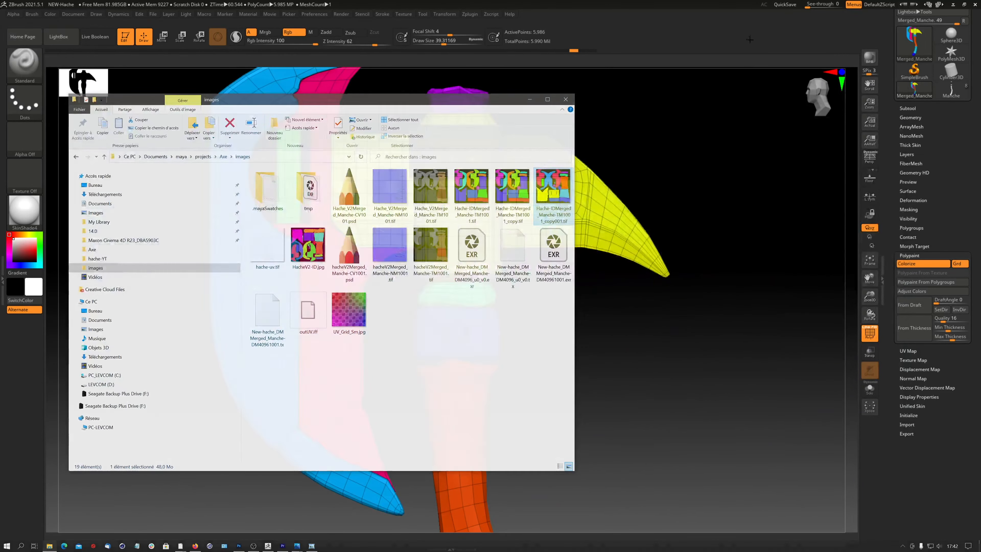
- Turn off the axe's polypaint display with Colorize and hide the polyframe wireframe
{"action": "right_click_drag", "start_coordinate": [531, 279], "coordinate": [462, 281], "text": "ctrl"}
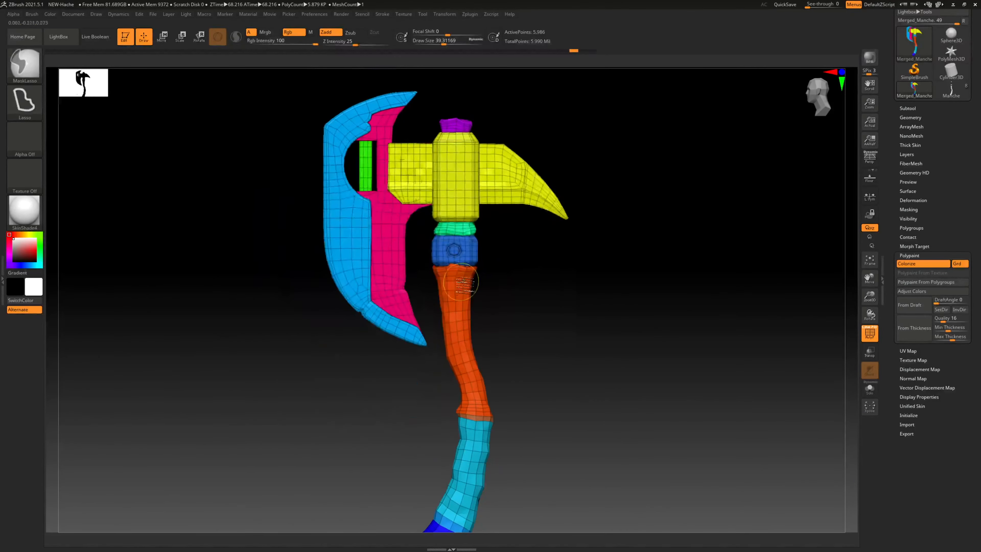
{"action": "left_click", "coordinate": [906, 265]}
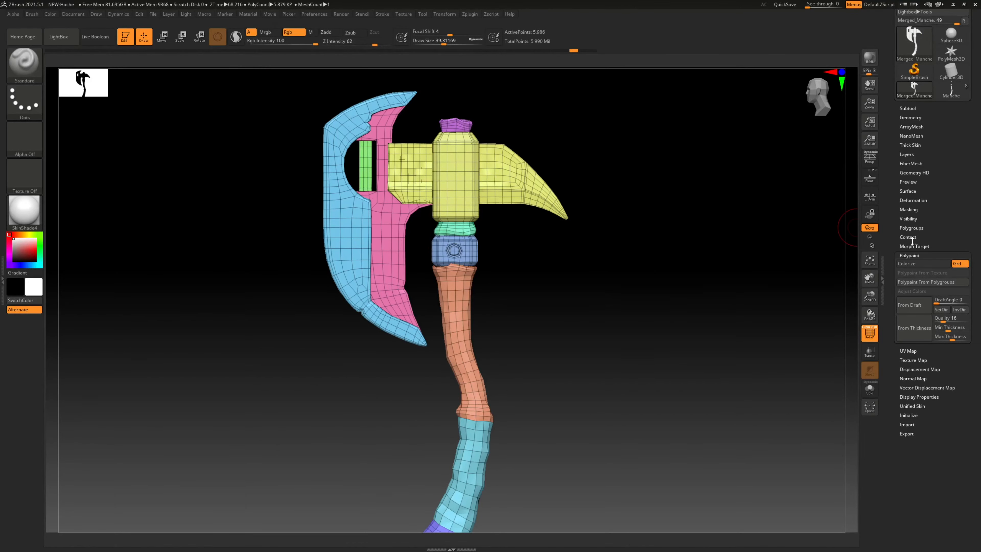
{"action": "left_click", "coordinate": [909, 256]}
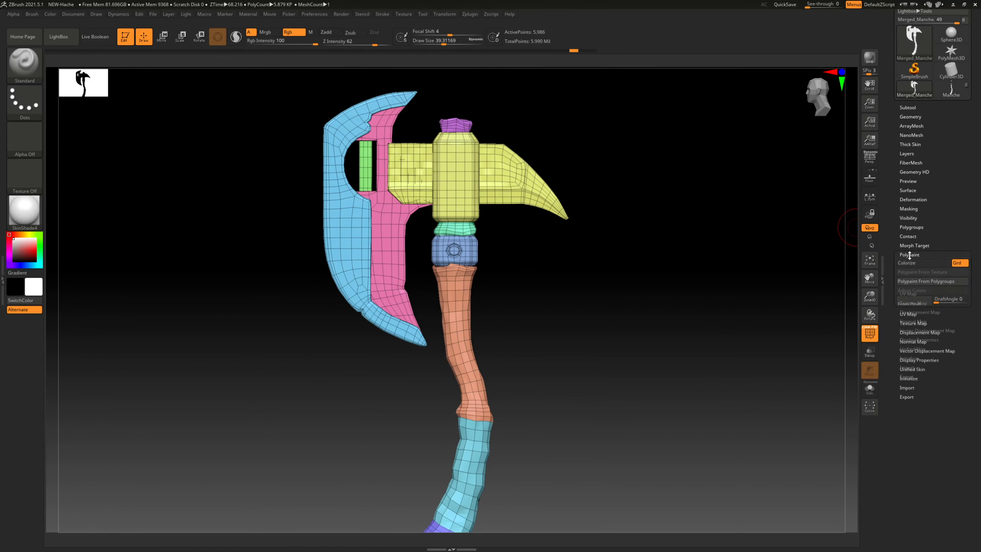
{"action": "left_click", "coordinate": [912, 263]}
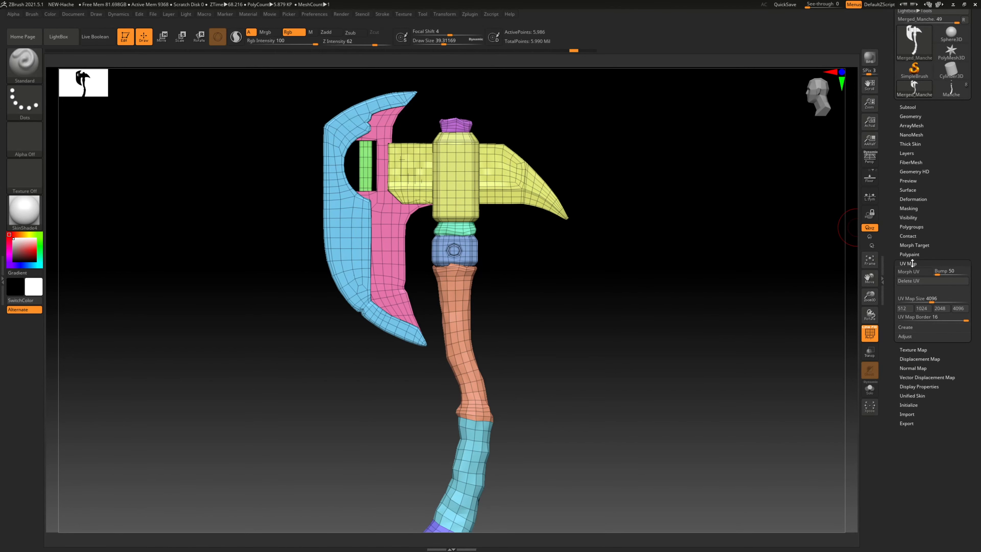
{"action": "left_click", "coordinate": [912, 263]}
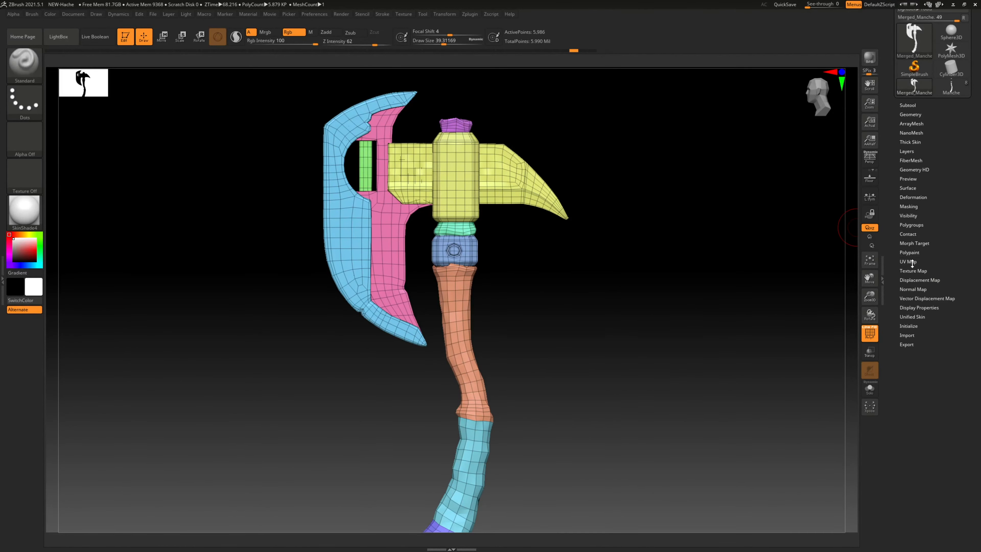
{"action": "left_click", "coordinate": [913, 270]}
{"action": "left_click", "coordinate": [913, 267]}
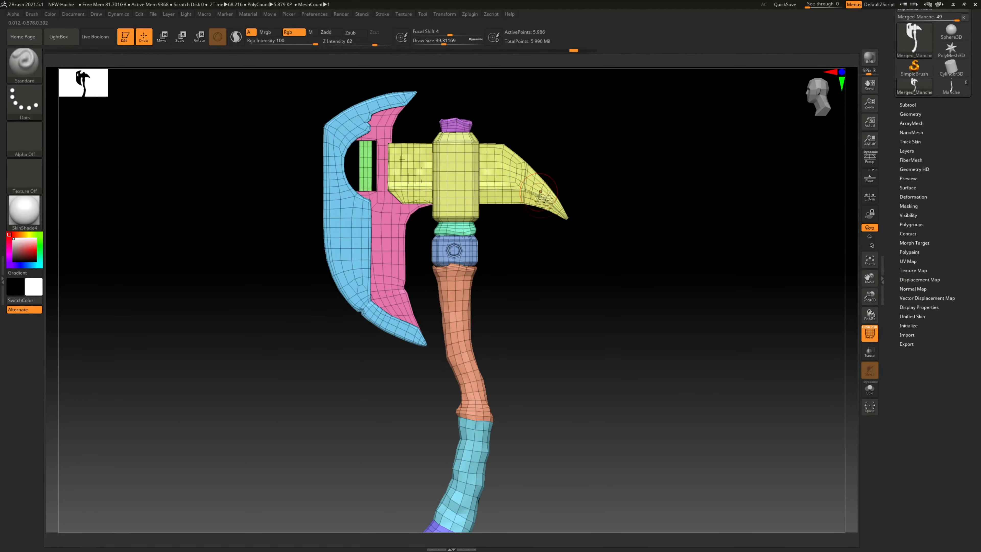
{"action": "left_click", "coordinate": [870, 333]}
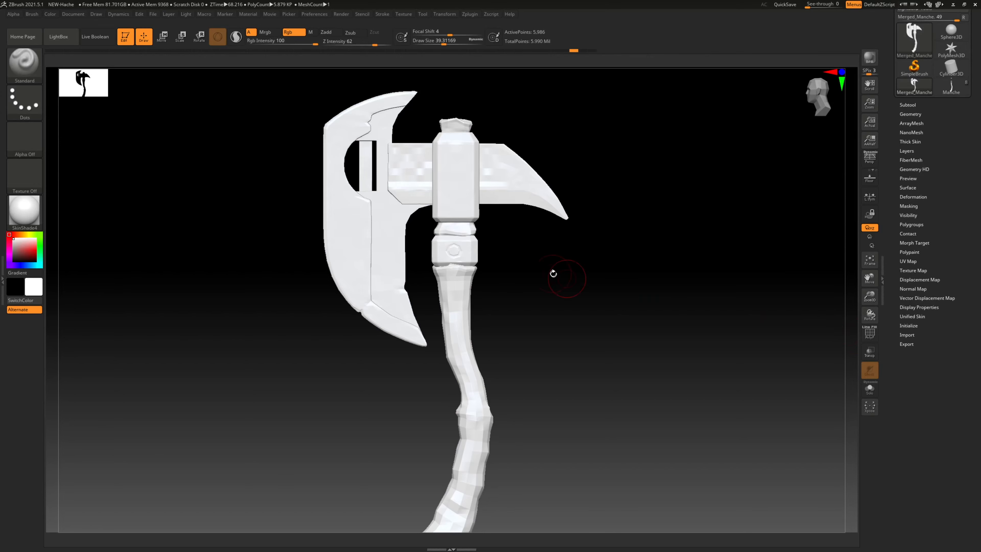
- Bring the axe to subdivision level 6 and switch its material to MatCap Gray
{"action": "left_click", "coordinate": [907, 105]}
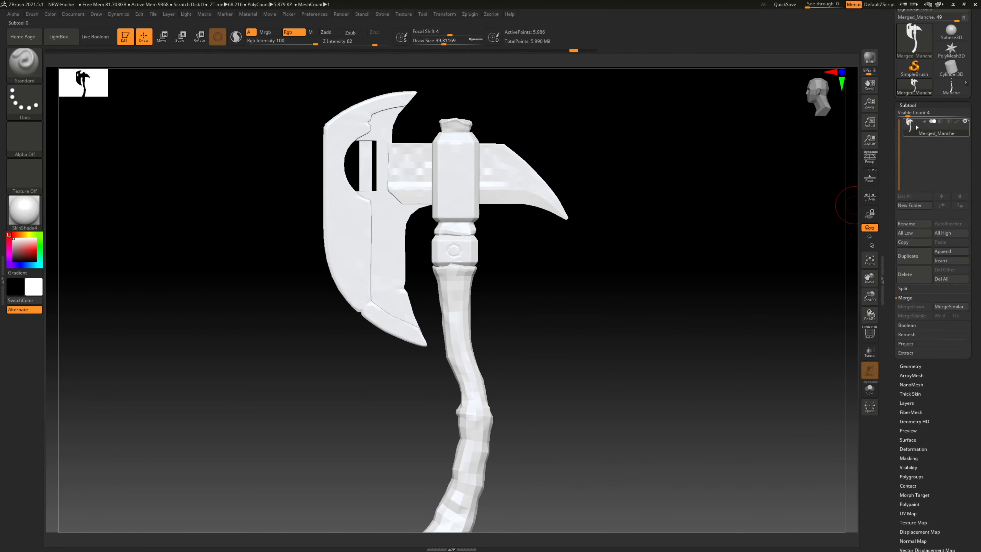
{"action": "left_click", "coordinate": [908, 105]}
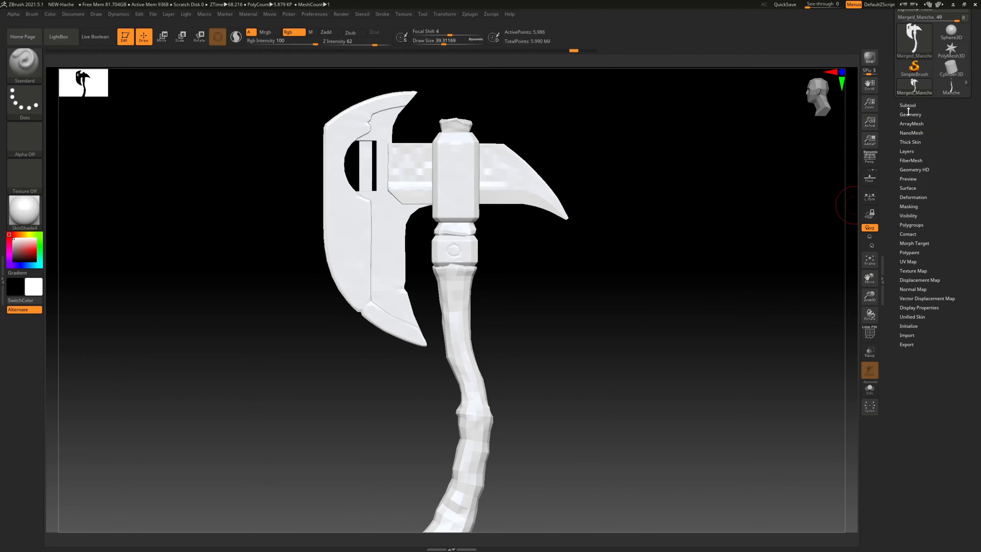
{"action": "left_click", "coordinate": [908, 114]}
{"action": "left_click", "coordinate": [904, 184]}
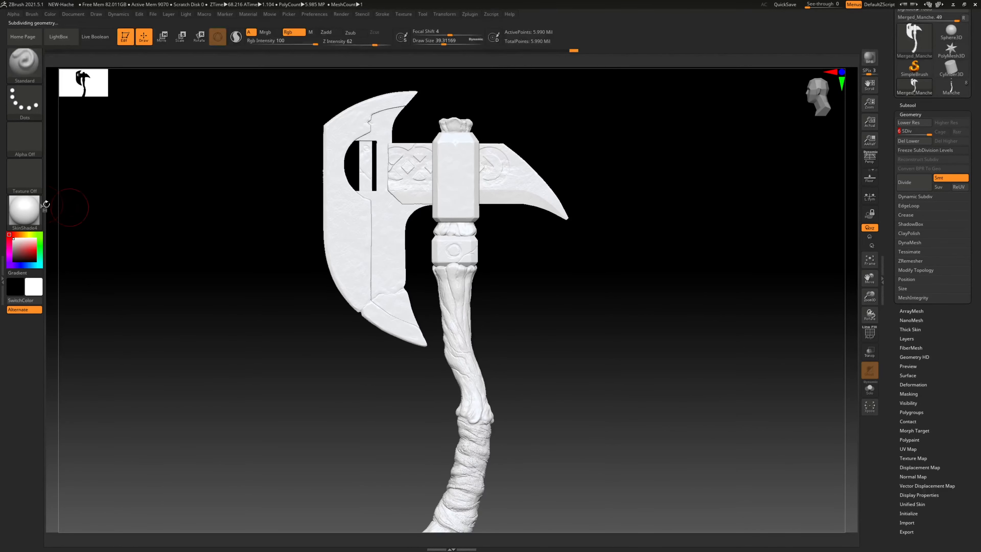
{"action": "left_click", "coordinate": [28, 210]}
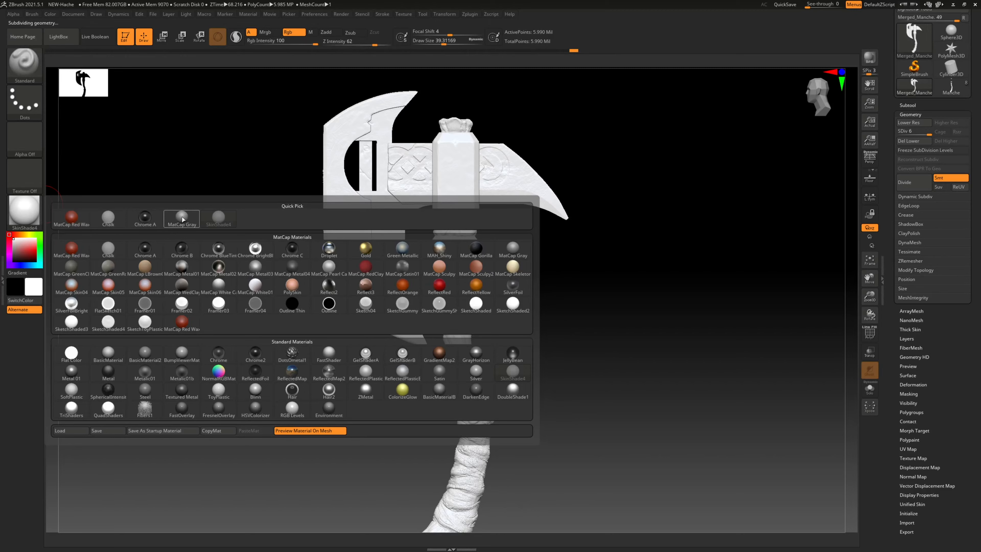
{"action": "left_click", "coordinate": [190, 218]}
{"action": "mouse_move", "coordinate": [549, 315]}
{"action": "right_mouse_down", "text": "alt"}
{"action": "mouse_move", "coordinate": [521, 268]}
{"action": "mouse_move", "coordinate": [486, 278]}
{"action": "right_mouse_up", "text": "alt"}
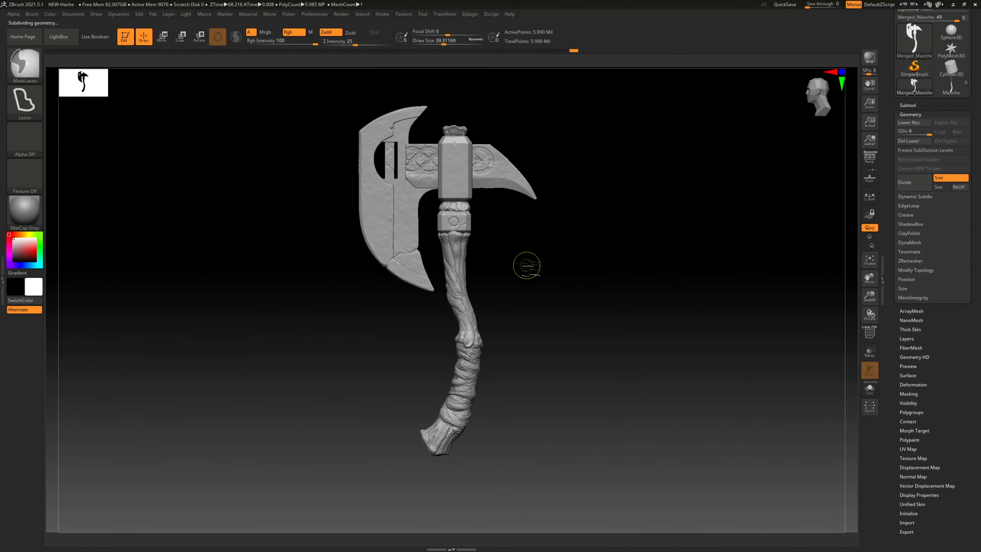
- Save the project as NEW-Hache.zpr in the Axe project's assets folder, replacing the existing file
{"action": "key", "text": "ctrl+s"}
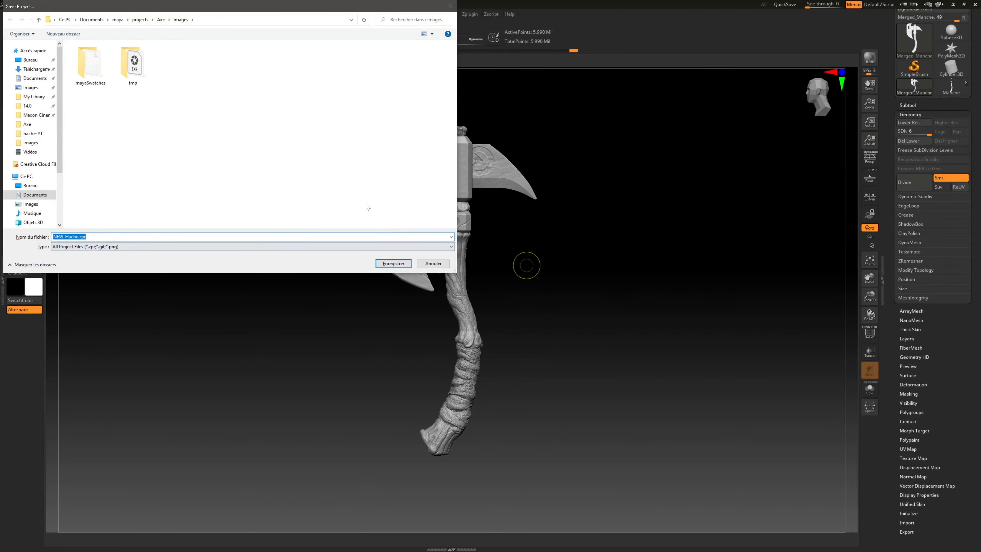
{"action": "left_click", "coordinate": [161, 20]}
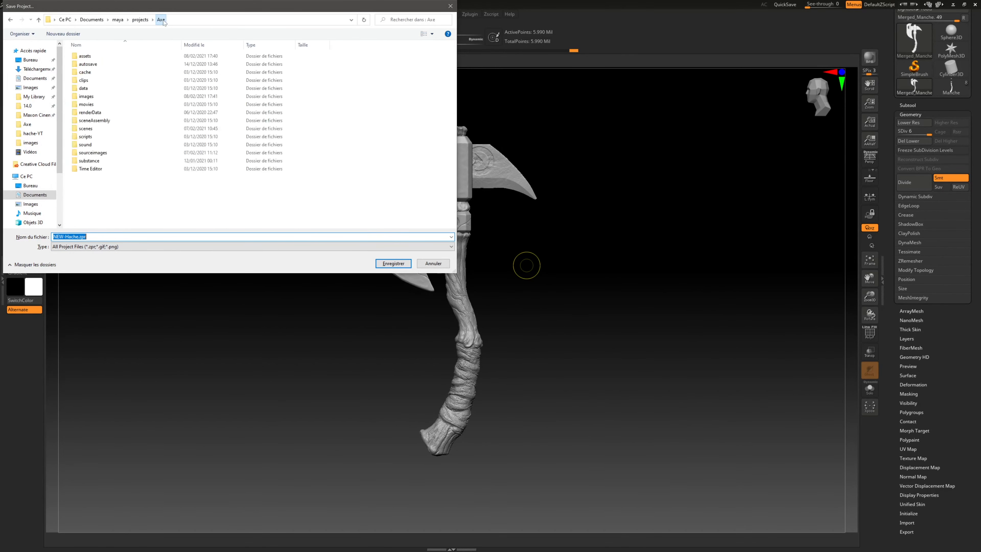
{"action": "double_click", "coordinate": [87, 55]}
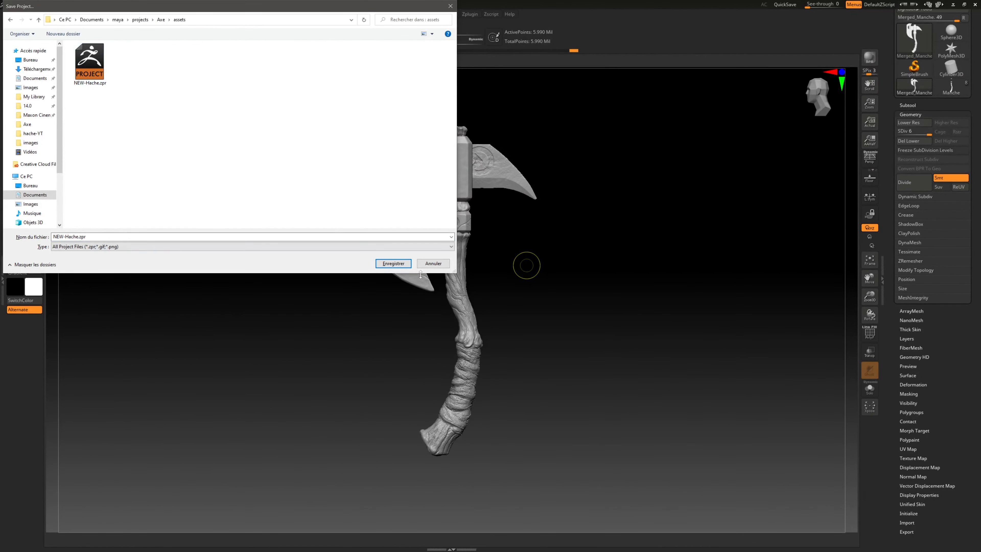
{"action": "left_click", "coordinate": [399, 266]}
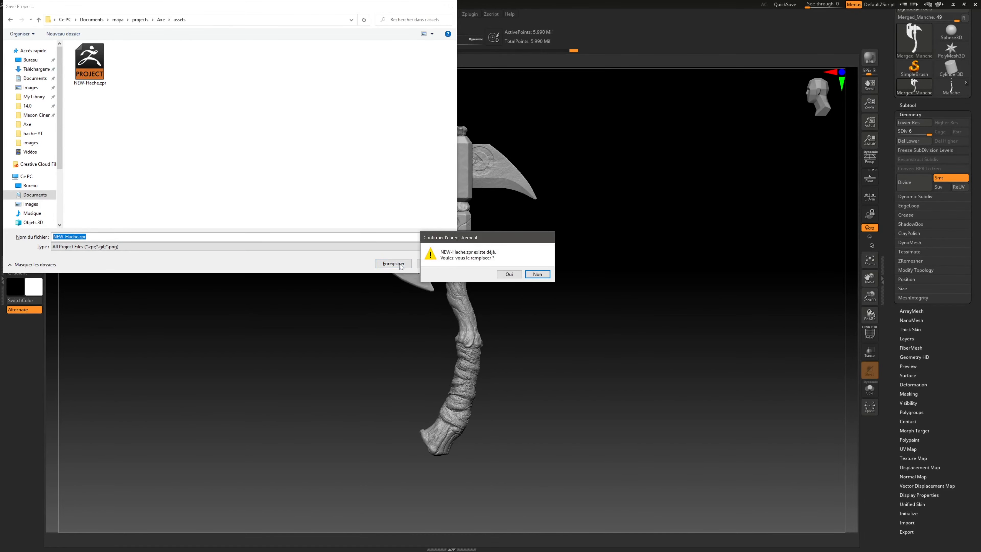
{"action": "left_click", "coordinate": [510, 274]}
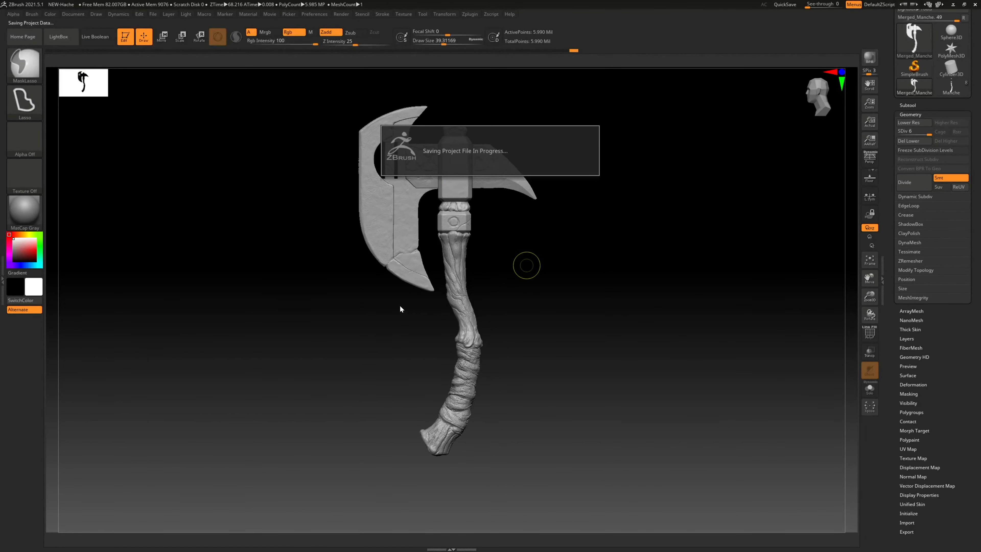
{"action": "left_click_drag", "start_coordinate": [513, 266], "coordinate": [528, 280], "text": "alt"}
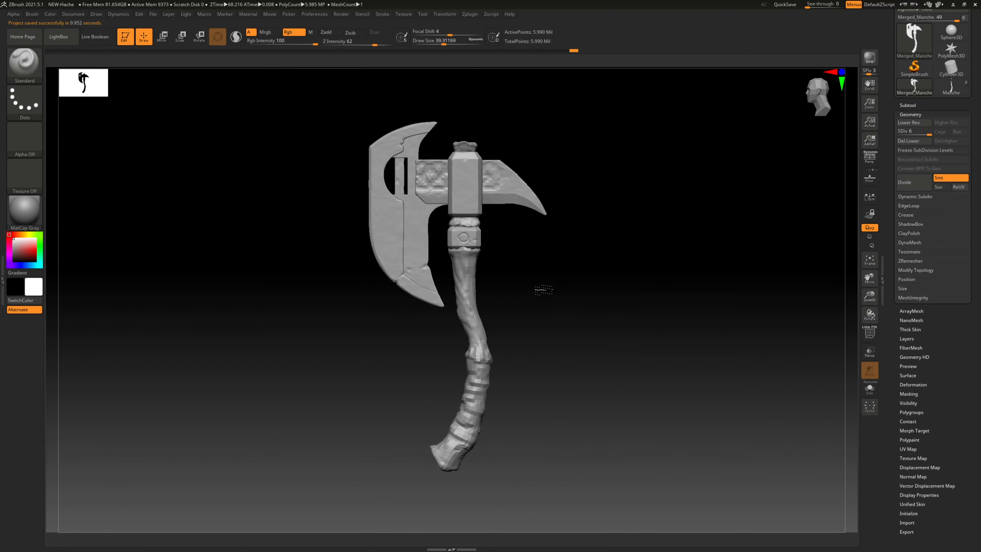
{"action": "mouse_move", "coordinate": [532, 271]}
{"action": "right_mouse_down", "text": "alt"}
{"action": "mouse_move", "coordinate": [551, 261]}
{"action": "mouse_move", "coordinate": [531, 230]}
{"action": "right_mouse_up", "text": "alt"}
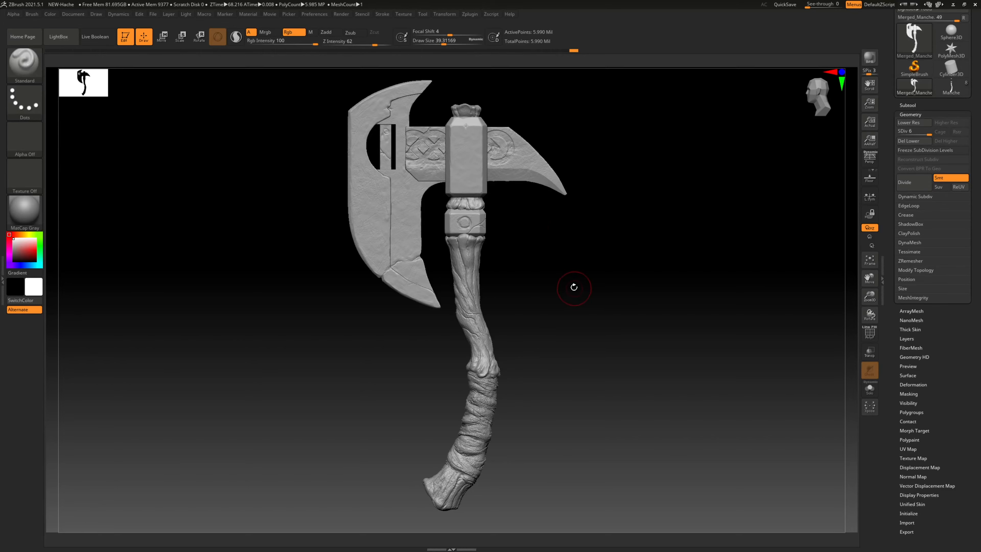
{"action": "mouse_move", "coordinate": [574, 287]}
{"action": "left_mouse_down"}
{"action": "mouse_move", "coordinate": [591, 291]}
{"action": "mouse_move", "coordinate": [579, 278]}
{"action": "left_mouse_up"}
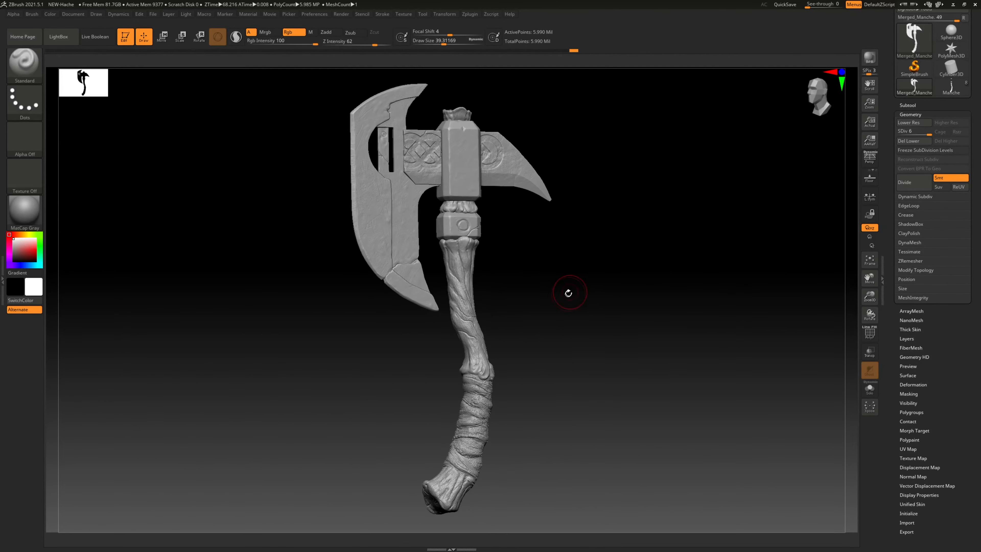